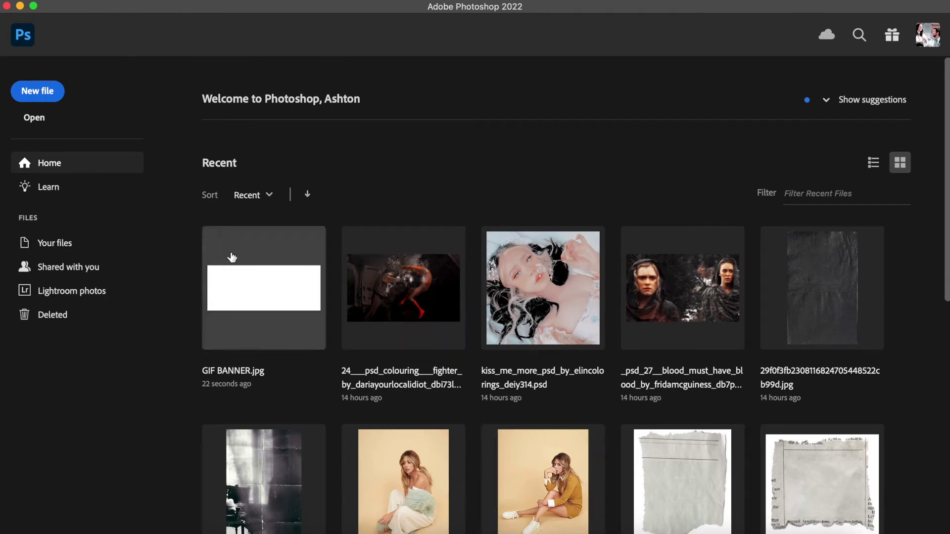
# Open GIF BANNER.jpg from the GIFS folder and fit the 563 × 225 px canvas in the window
pyautogui.click(231, 257)
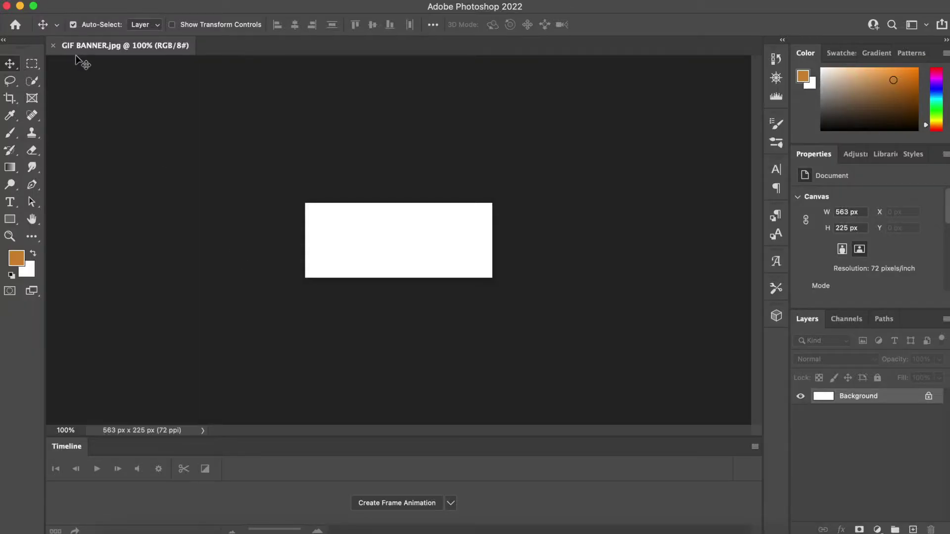
pyautogui.click(53, 46)
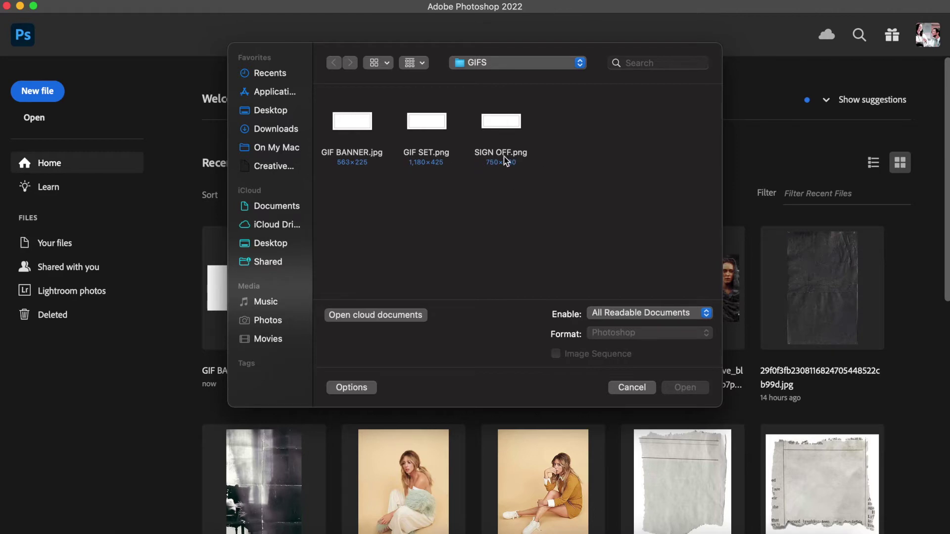
pyautogui.doubleClick(374, 156)
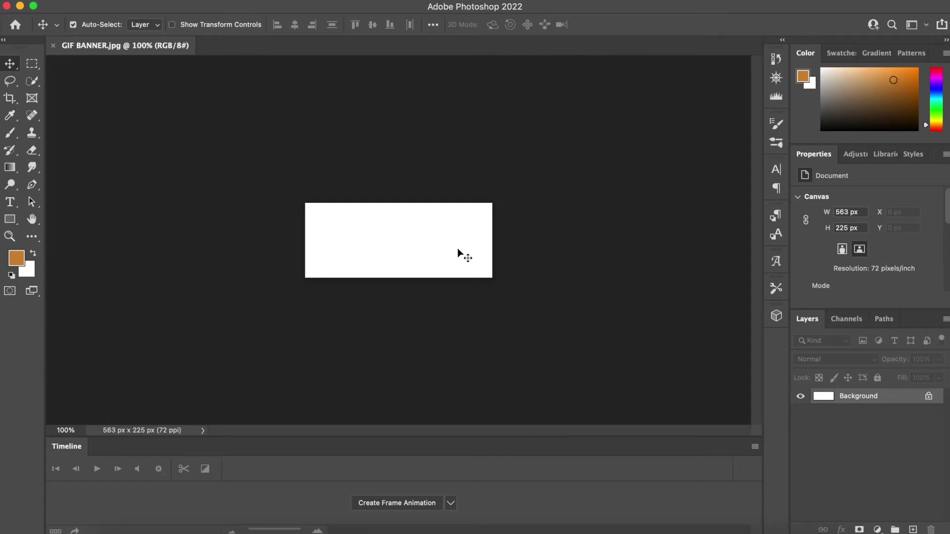
pyautogui.press('super+0')
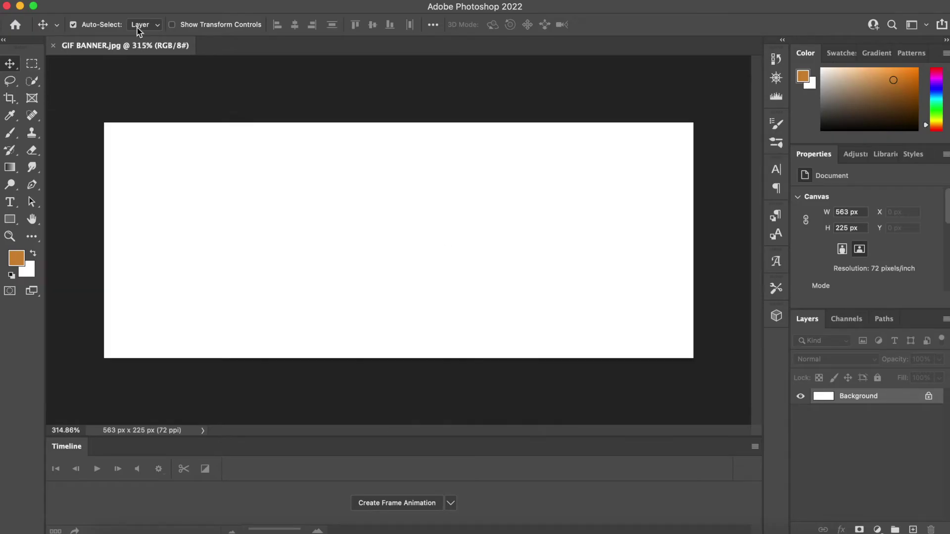
pyautogui.click(112, 20)
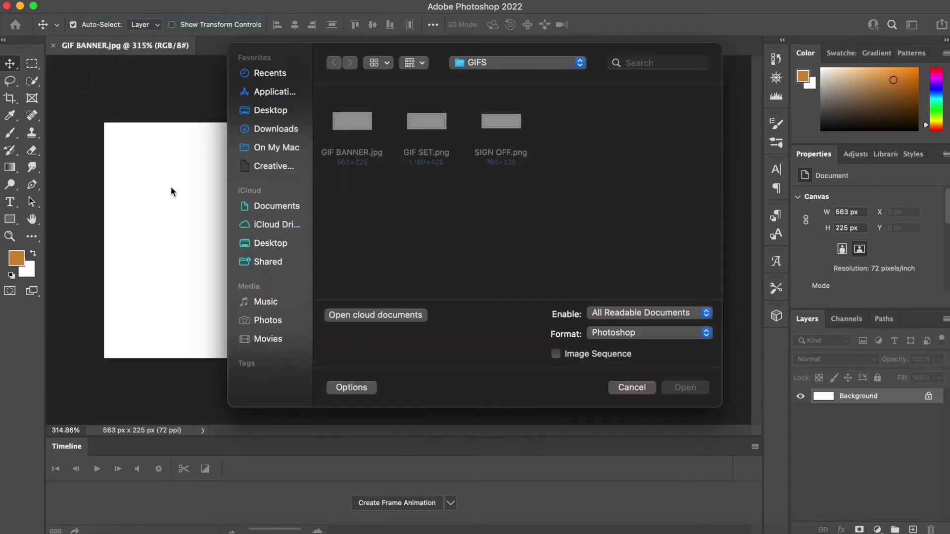
# In the Open dialog, go from Downloads into GRAPHICS and then GIFS
pyautogui.click(266, 132)
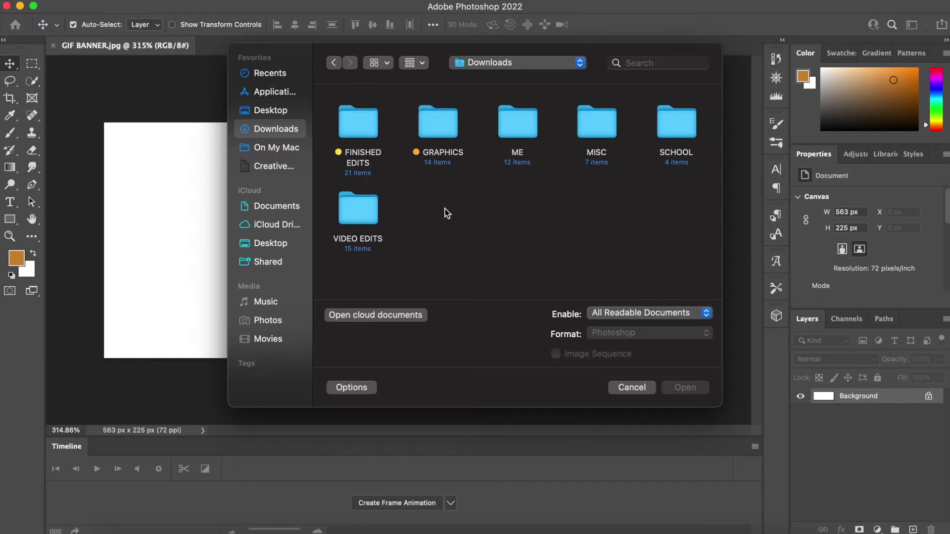
pyautogui.doubleClick(436, 122)
pyautogui.doubleClick(672, 127)
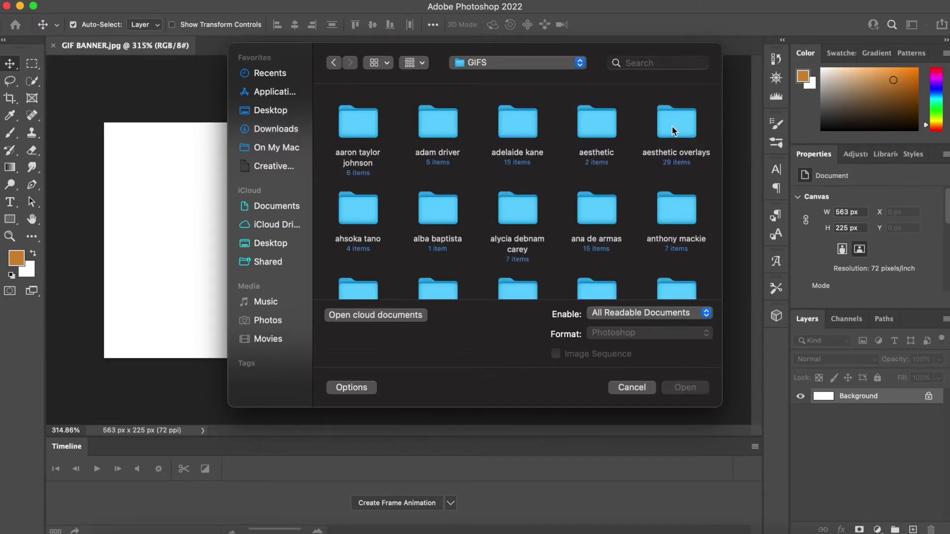
# Scroll through the GIFS folder and enter the mine subfolder
pyautogui.scroll(-3, 606, 213)
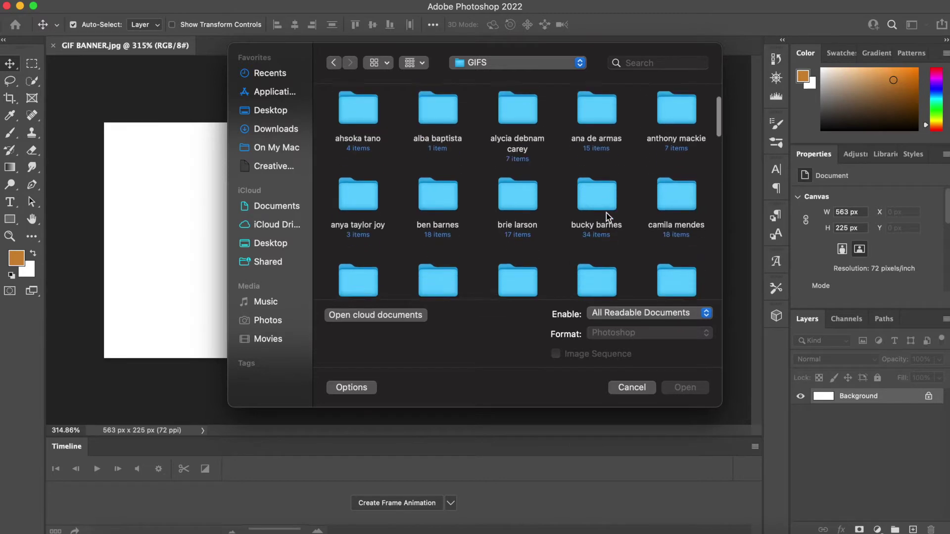
pyautogui.scroll(-2, 606, 213)
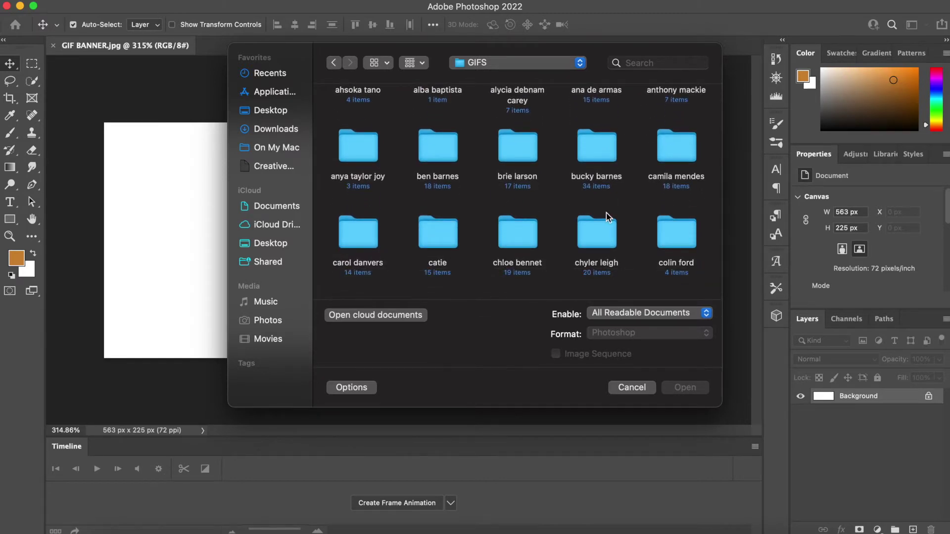
pyautogui.scroll(-2, 607, 212)
pyautogui.scroll(-2, 607, 213)
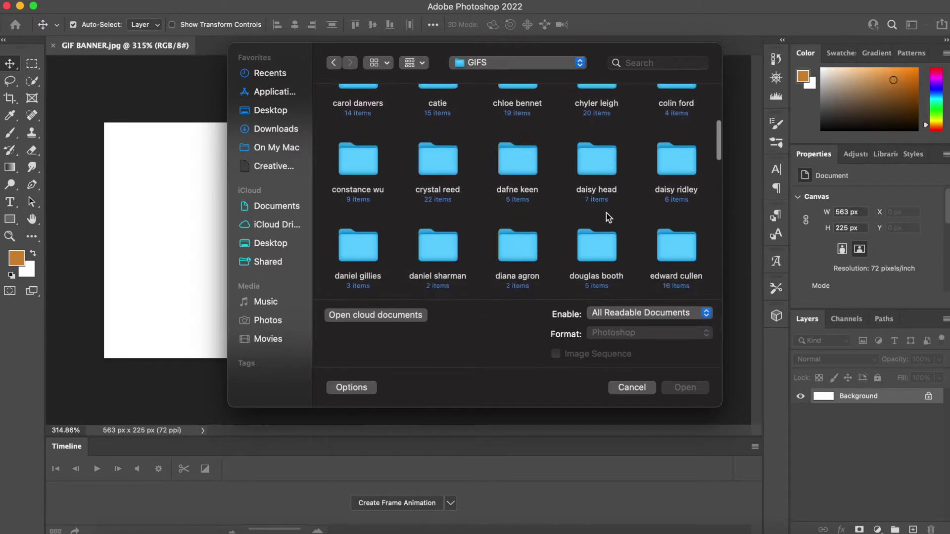
pyautogui.scroll(-3, 608, 217)
pyautogui.scroll(-2, 608, 217)
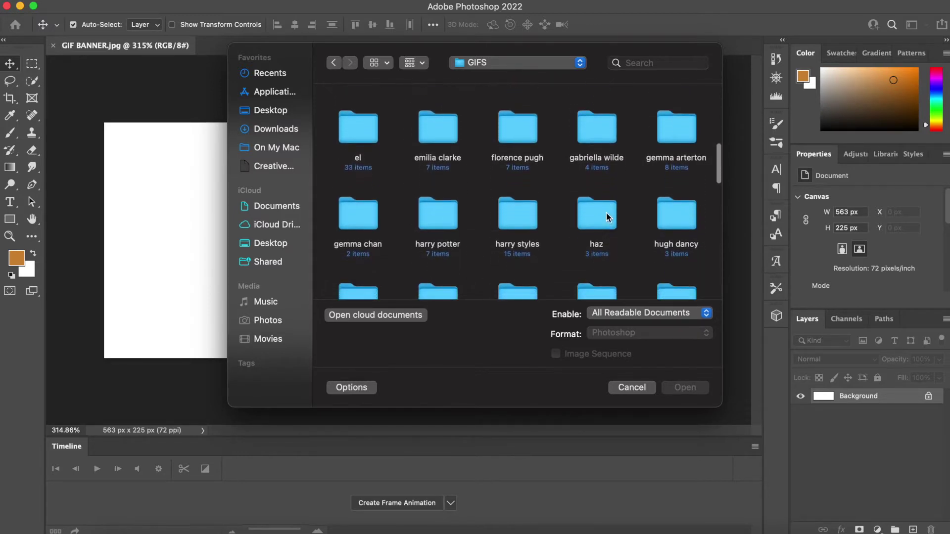
pyautogui.scroll(-2, 608, 216)
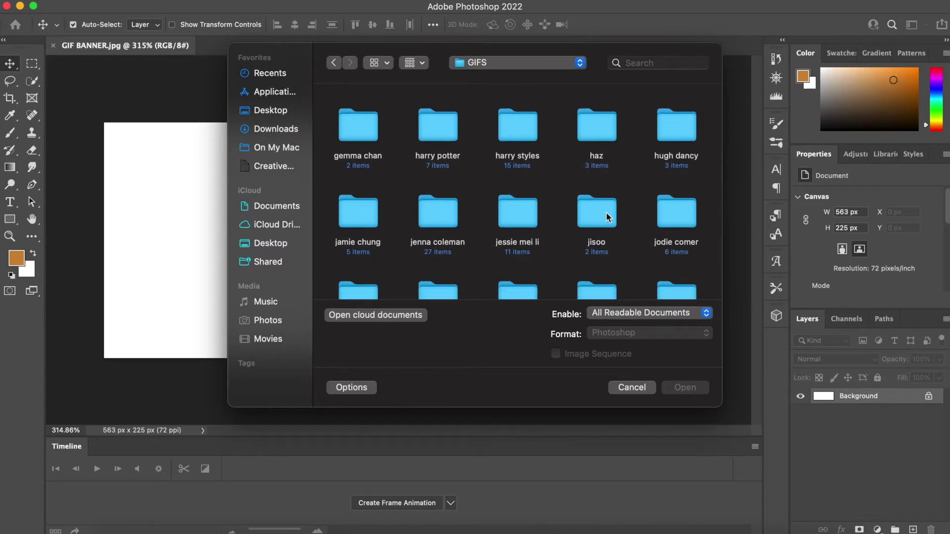
pyautogui.scroll(-3, 608, 216)
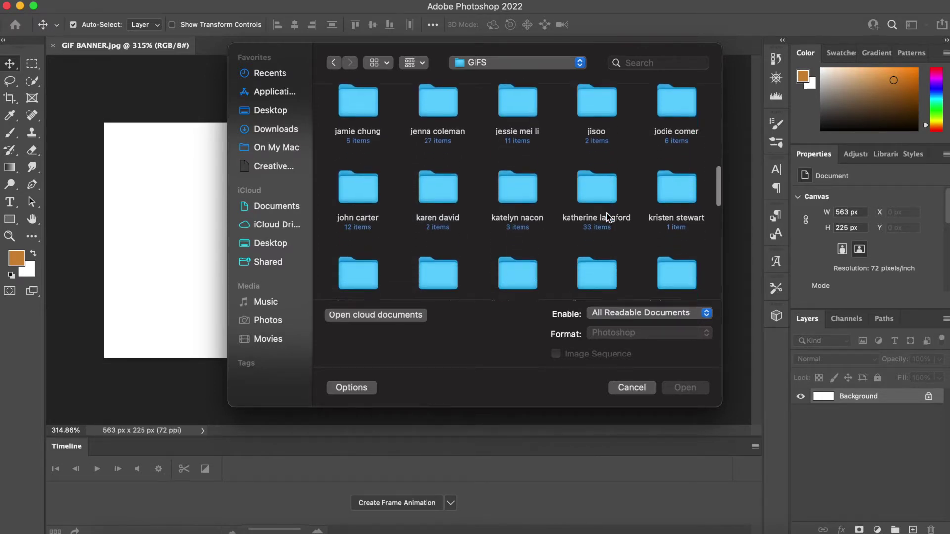
pyautogui.scroll(-3, 607, 213)
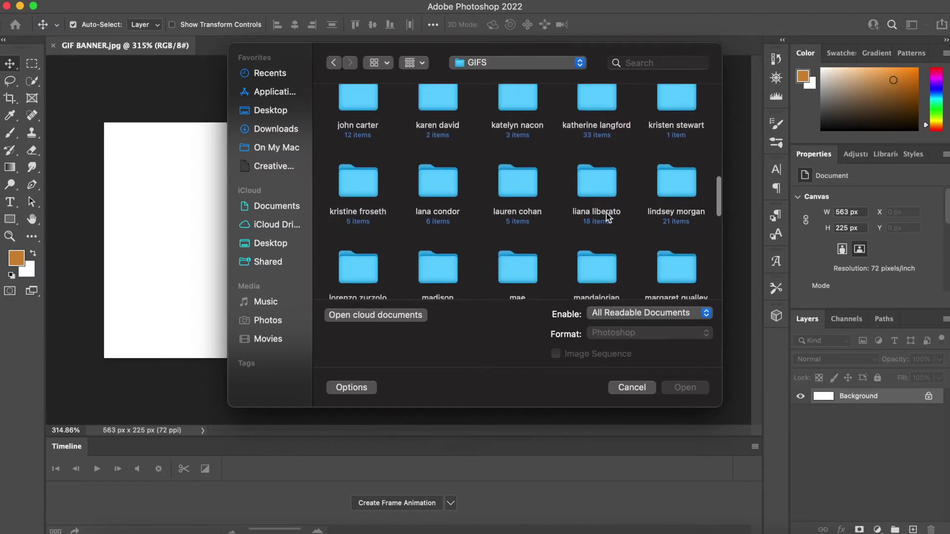
pyautogui.scroll(-2, 606, 216)
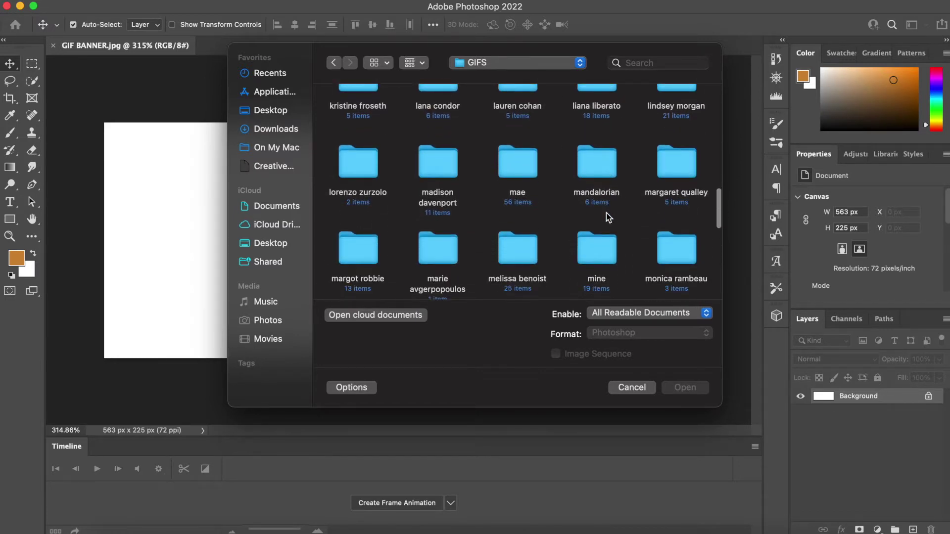
pyautogui.scroll(-3, 606, 212)
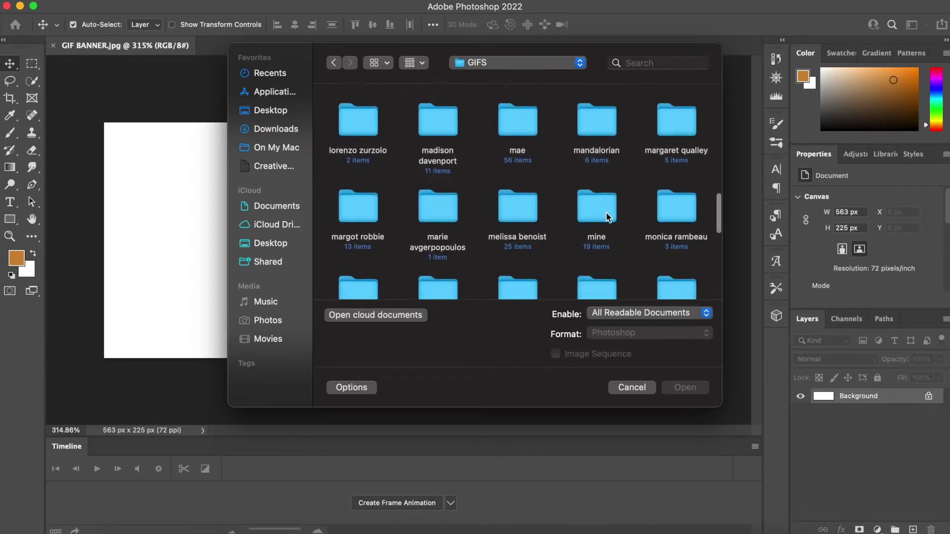
pyautogui.scroll(-3, 606, 213)
pyautogui.scroll(-3, 607, 213)
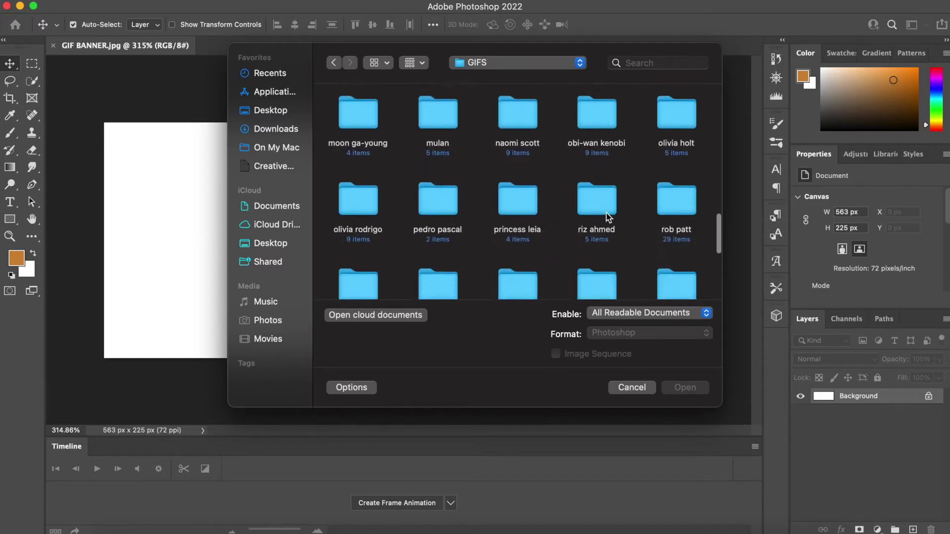
pyautogui.scroll(-2, 606, 214)
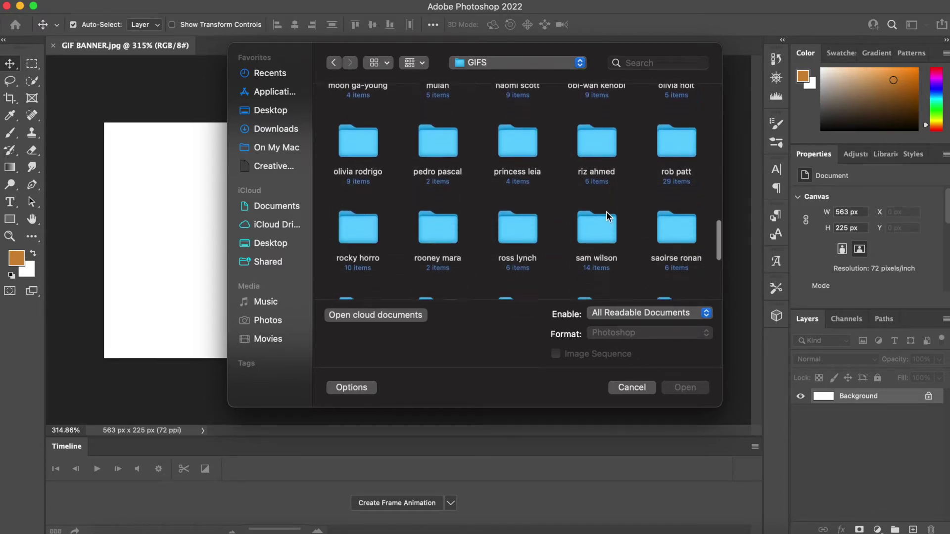
pyautogui.scroll(-3, 607, 212)
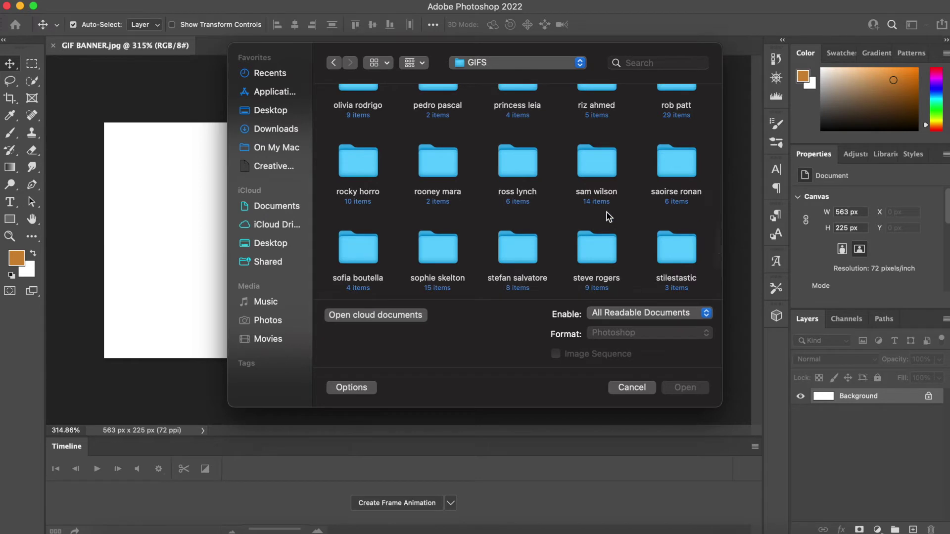
pyautogui.scroll(-2, 606, 213)
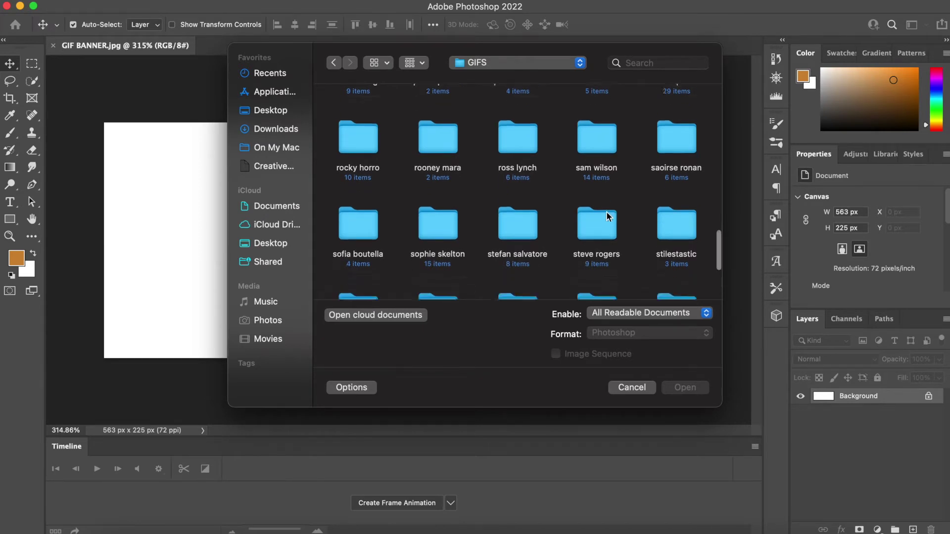
pyautogui.scroll(-4, 607, 217)
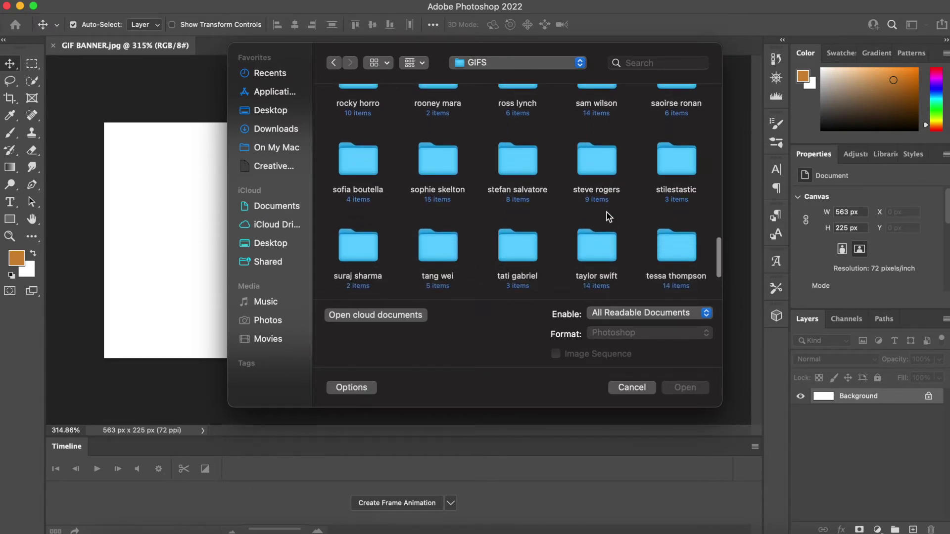
pyautogui.scroll(-2, 608, 216)
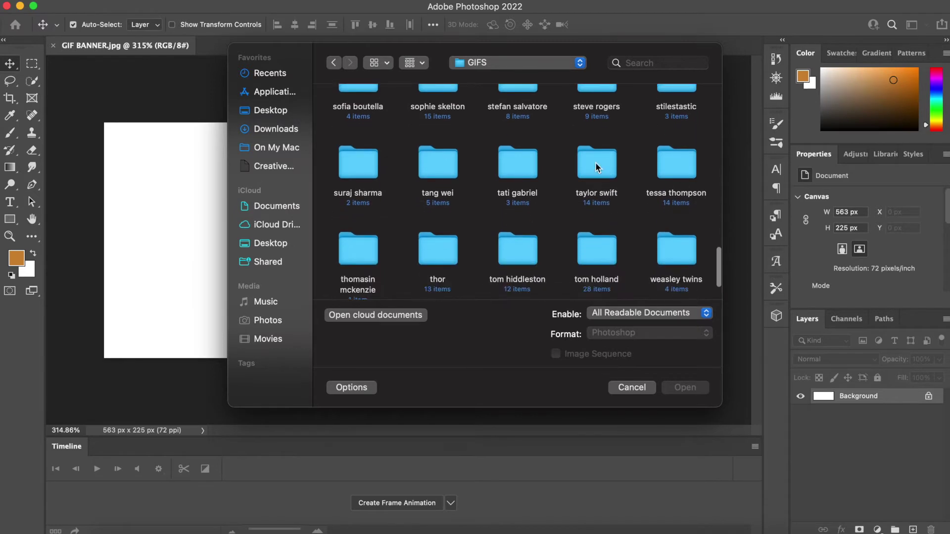
pyautogui.scroll(-5, 595, 164)
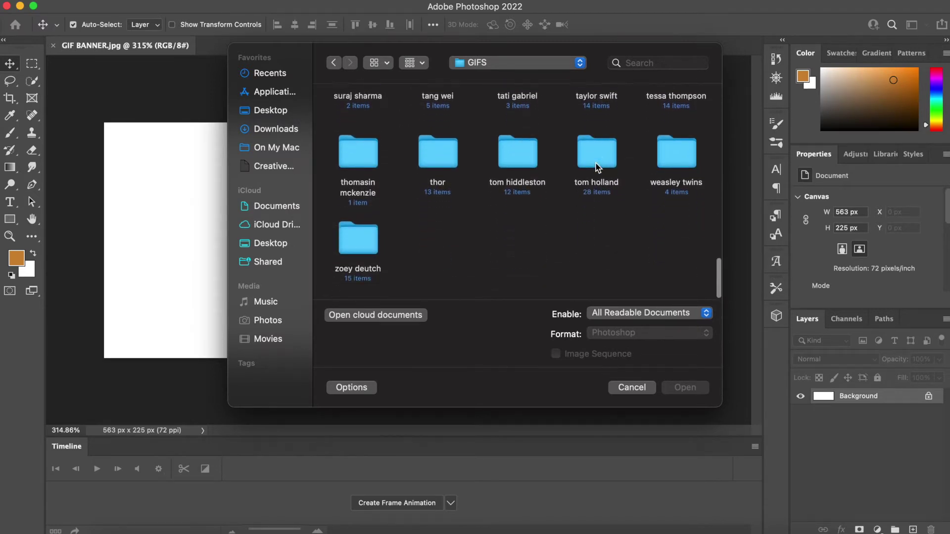
pyautogui.scroll(5, 596, 163)
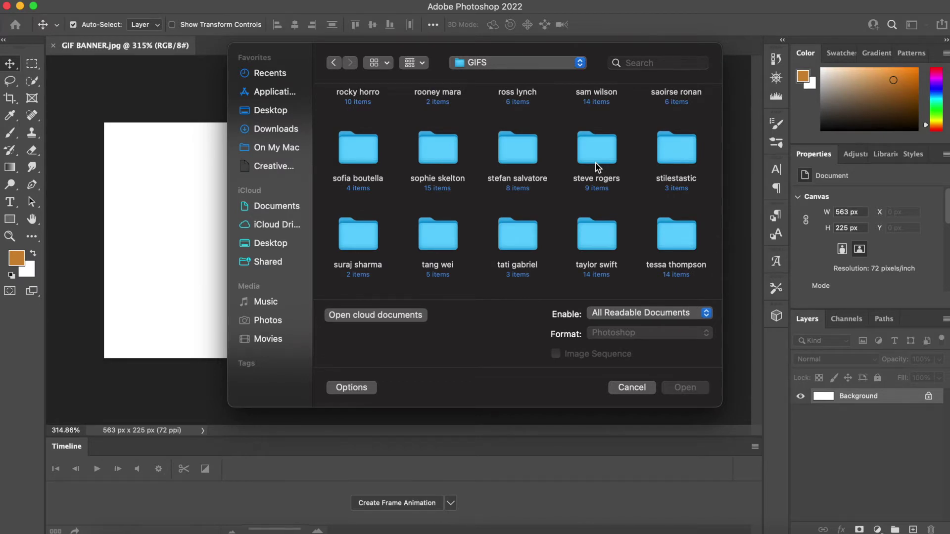
pyautogui.scroll(3, 596, 164)
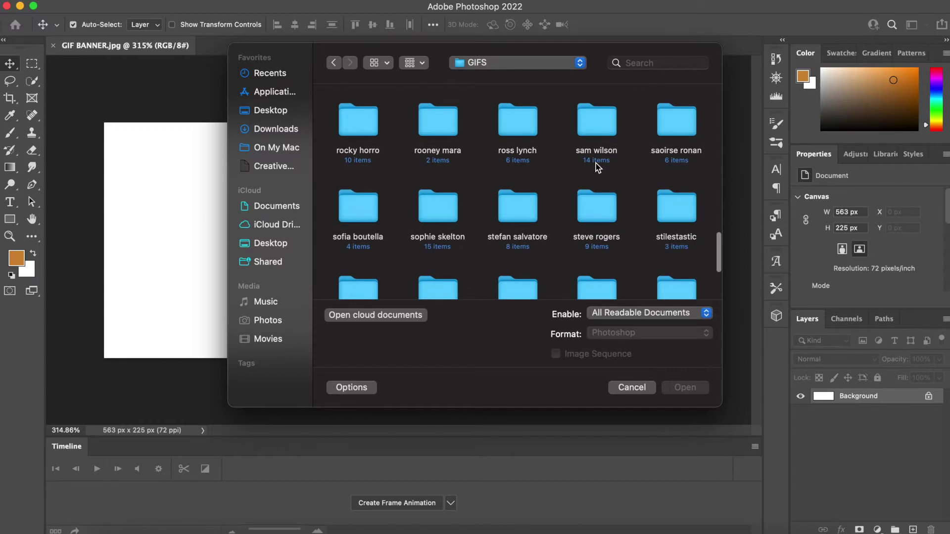
pyautogui.scroll(3, 596, 163)
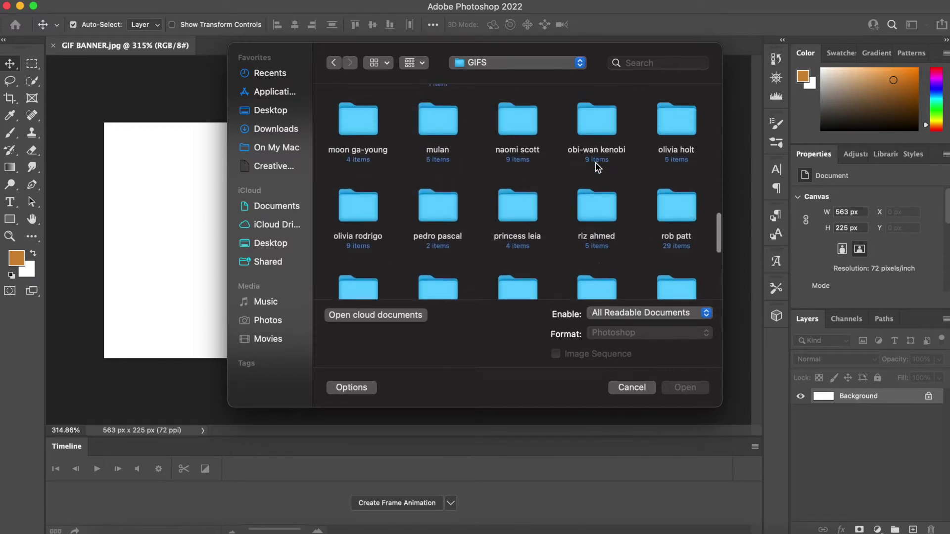
pyautogui.scroll(3, 596, 163)
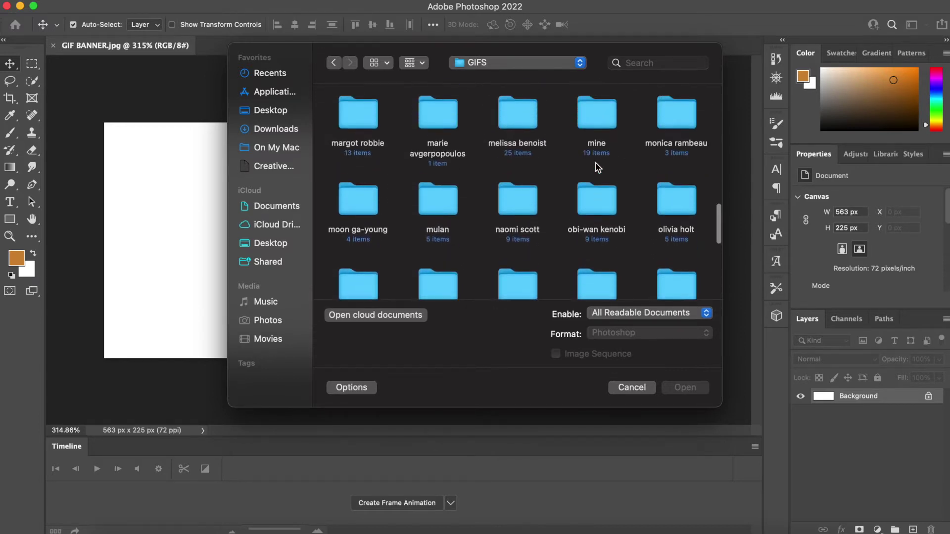
pyautogui.doubleClick(592, 124)
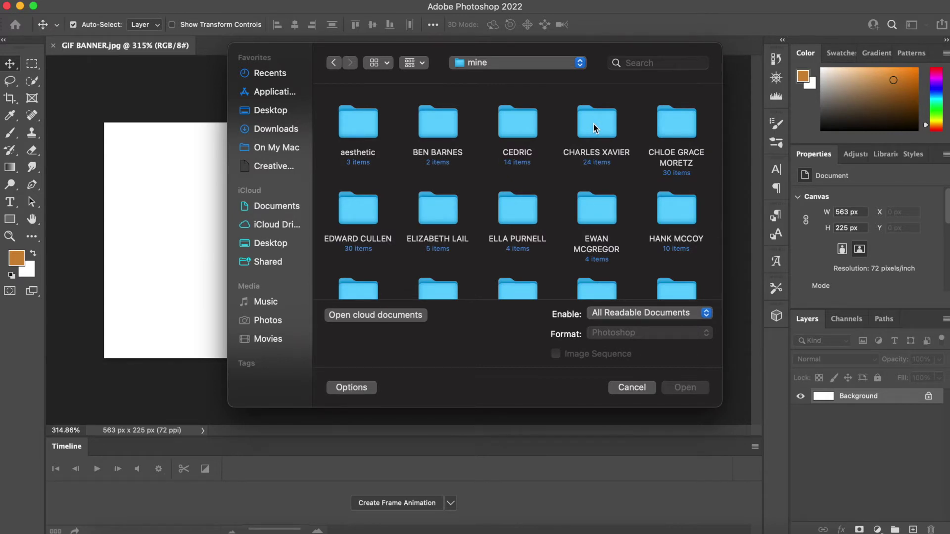
# In the TAYLOR SWIFT folder, select the 640×360 and 540×250 GIF clips and open them
pyautogui.scroll(-2, 593, 123)
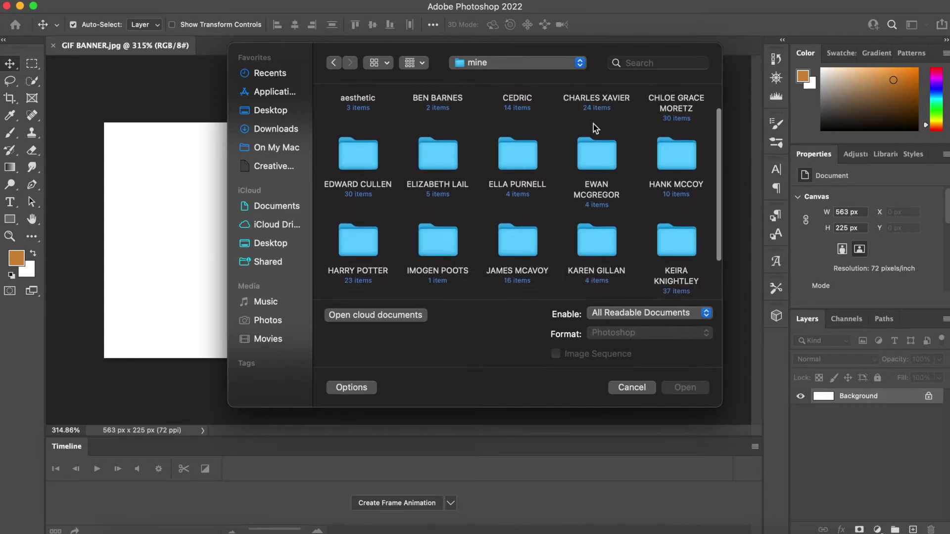
pyautogui.scroll(-3, 593, 124)
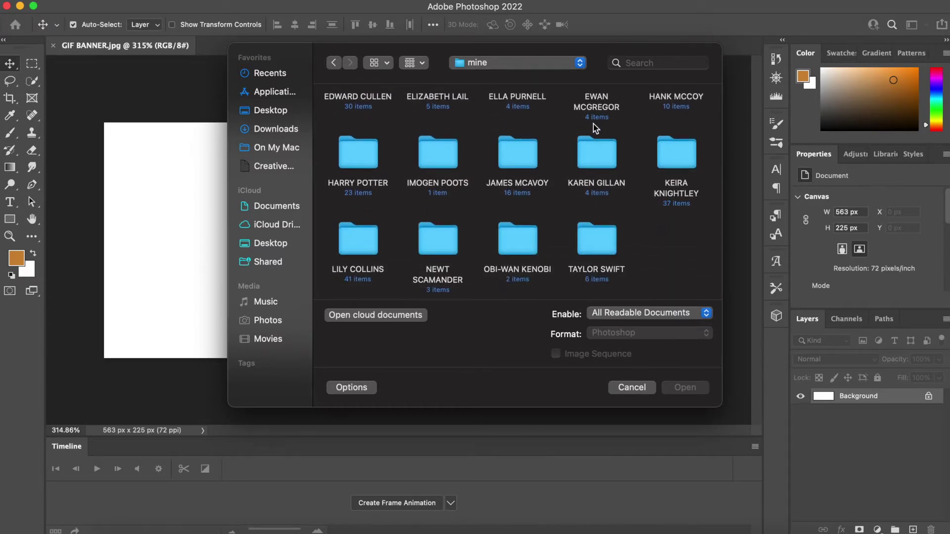
pyautogui.scroll(5, 593, 123)
pyautogui.scroll(-5, 593, 124)
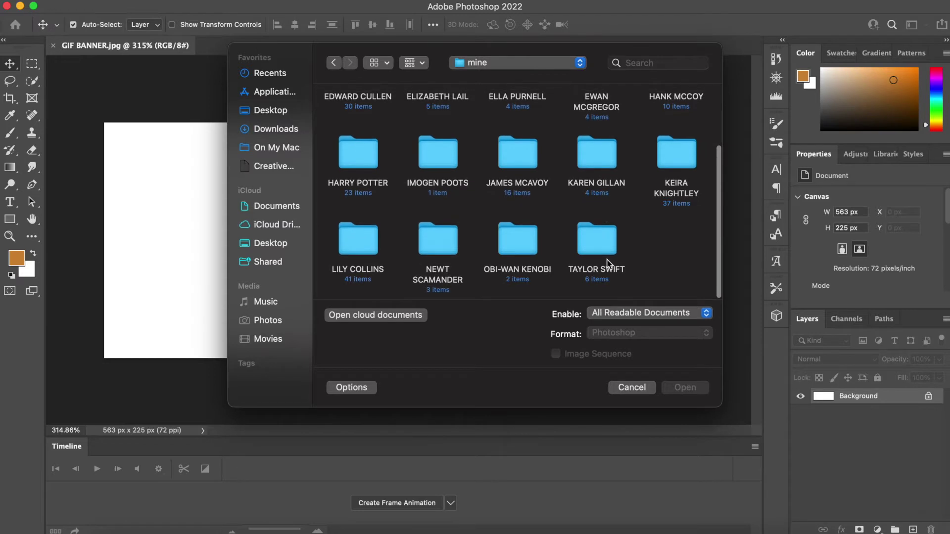
pyautogui.doubleClick(598, 243)
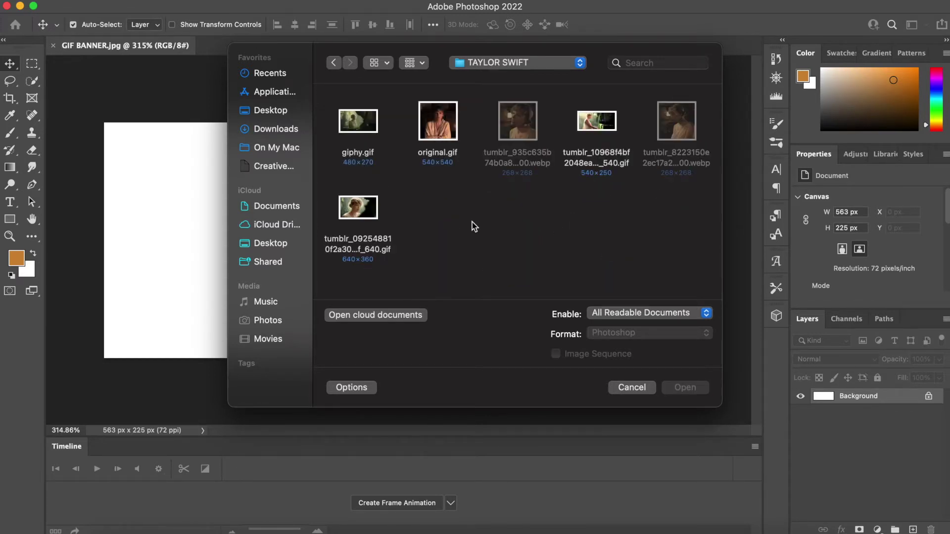
pyautogui.click(372, 212)
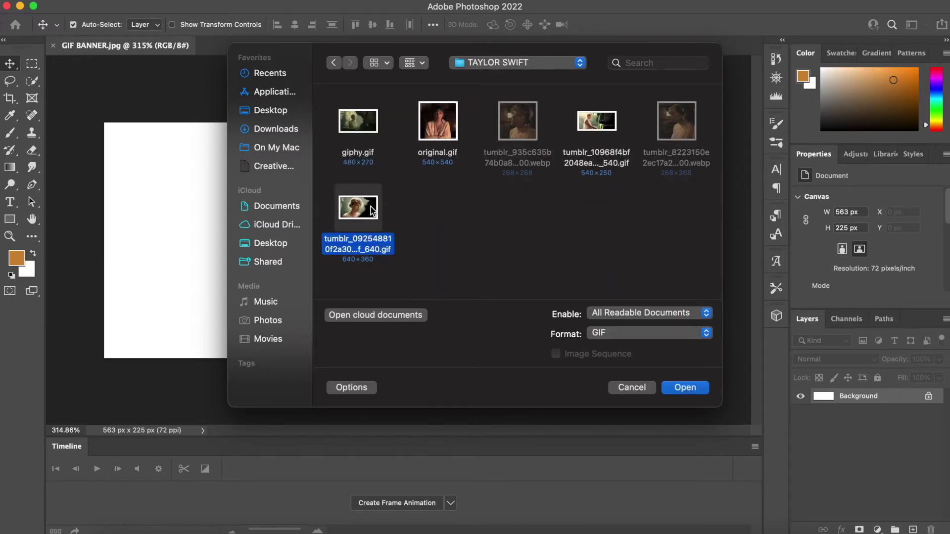
pyautogui.keyDown('super'); pyautogui.click(581, 126); pyautogui.keyUp('super')
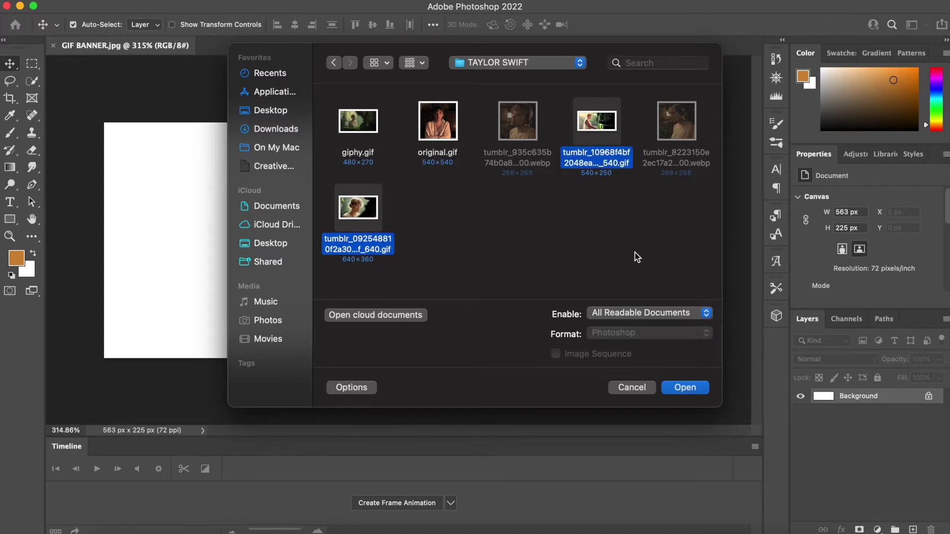
pyautogui.click(687, 393)
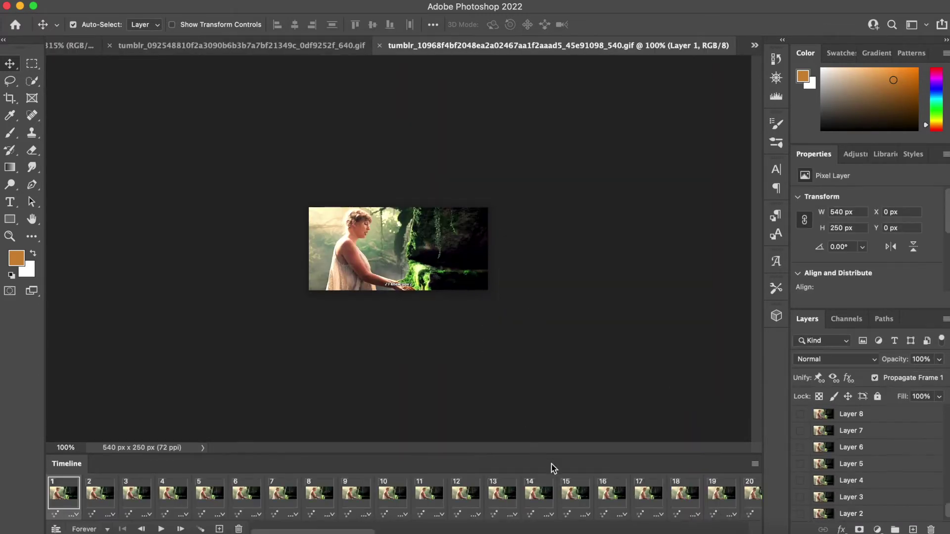
# Group every frame layer of the 640×360 clip into Group 1, then switch to the 540×250 clip
pyautogui.hscroll(10, 600, 497)
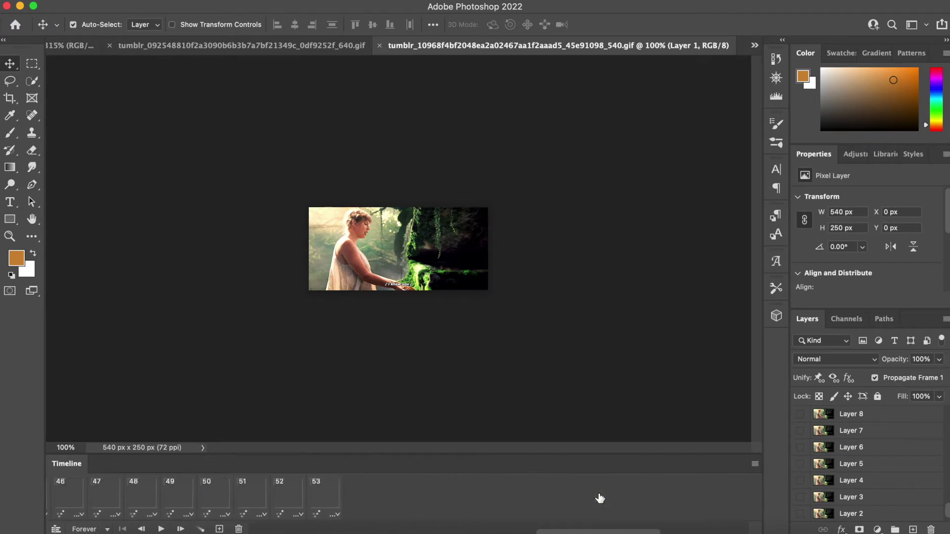
pyautogui.hscroll(-10, 600, 498)
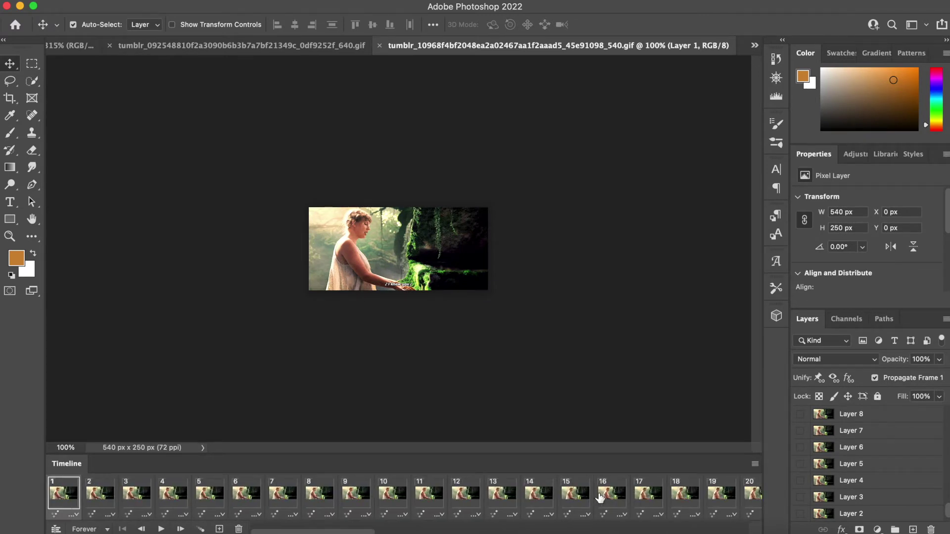
pyautogui.click(353, 52)
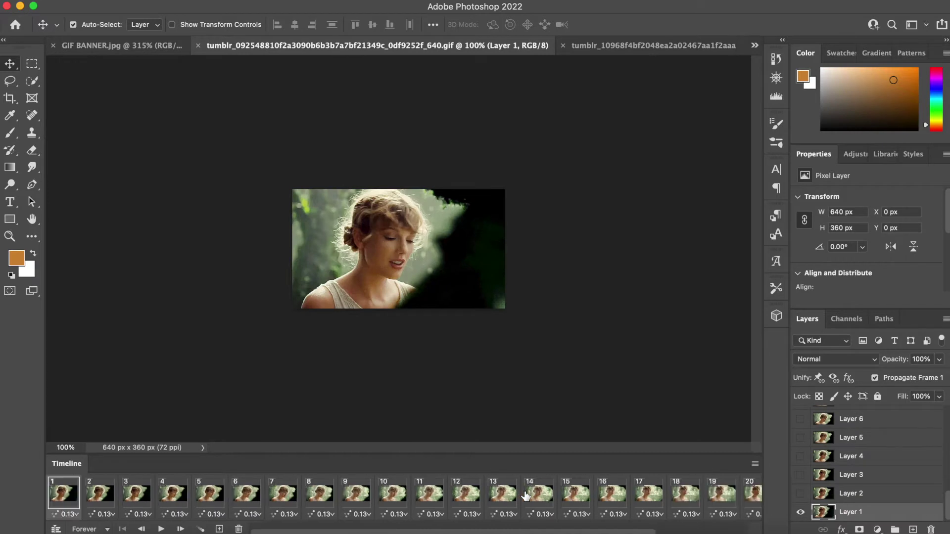
pyautogui.scroll(8, 849, 471)
pyautogui.keyDown('shift'); pyautogui.click(872, 420); pyautogui.keyUp('shift')
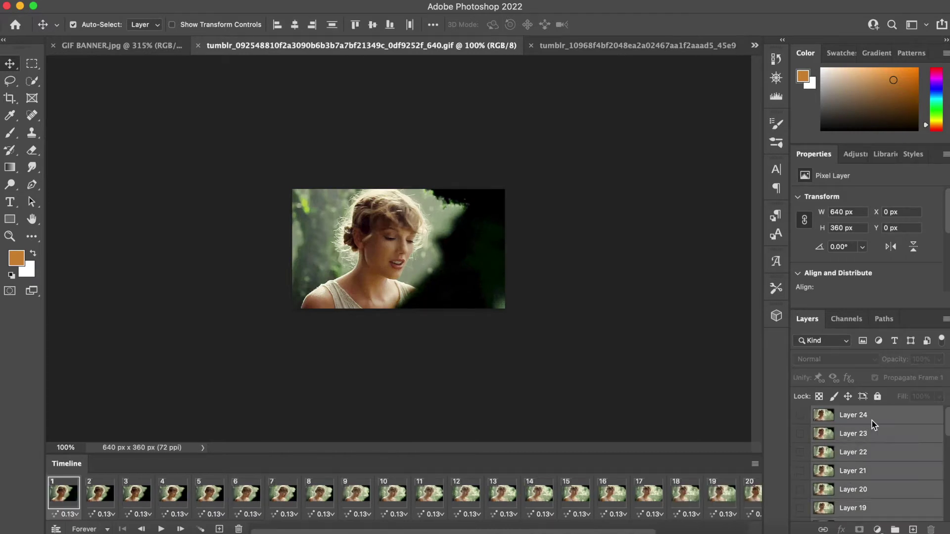
pyautogui.press('super+g')
pyautogui.click(642, 50)
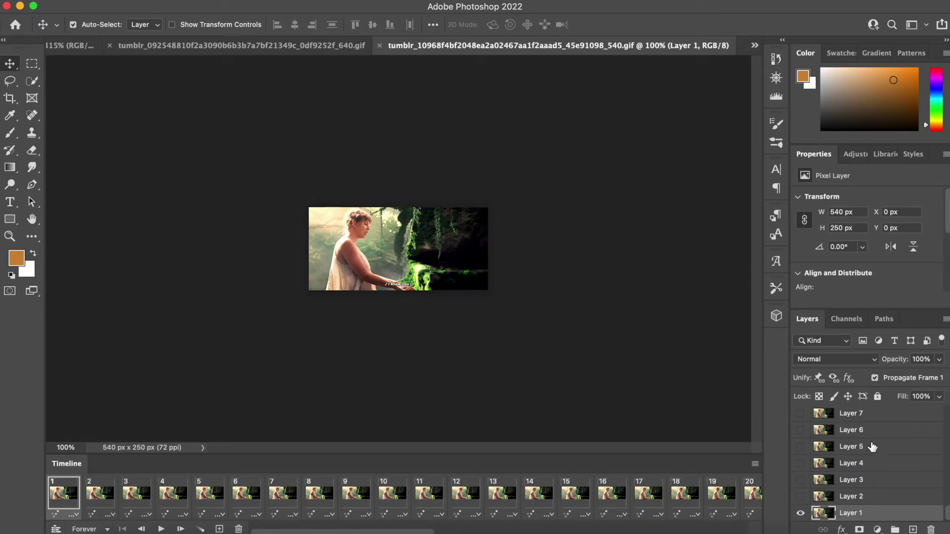
pyautogui.scroll(8, 873, 447)
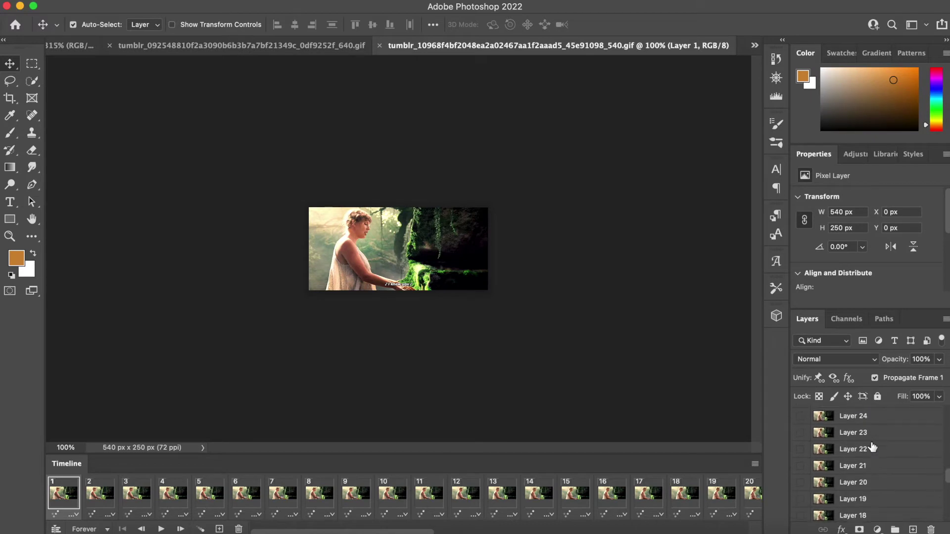
# Group the 540×250 clip's frame layers into Group 1 and drag the group into GIF BANNER
pyautogui.keyDown('shift'); pyautogui.click(868, 420); pyautogui.keyUp('shift')
pyautogui.press('super+g')
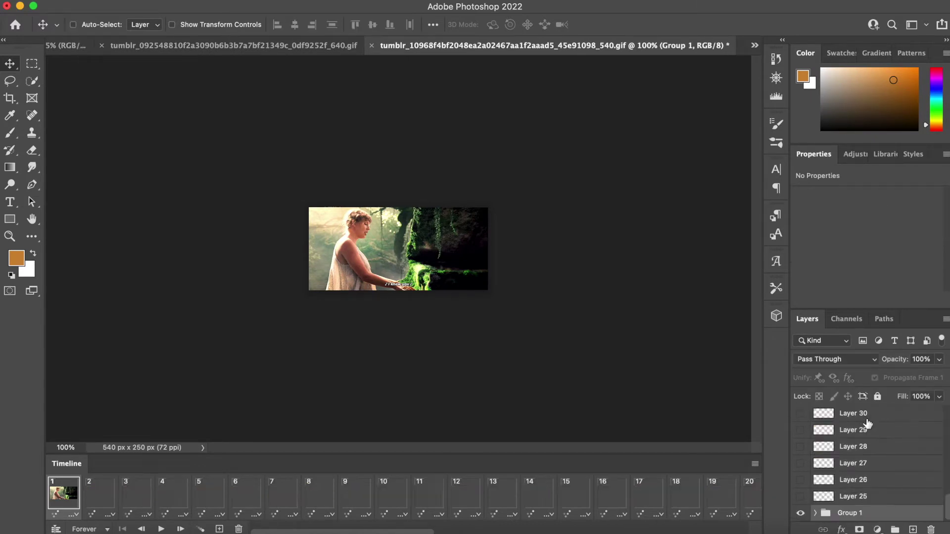
pyautogui.click(89, 45)
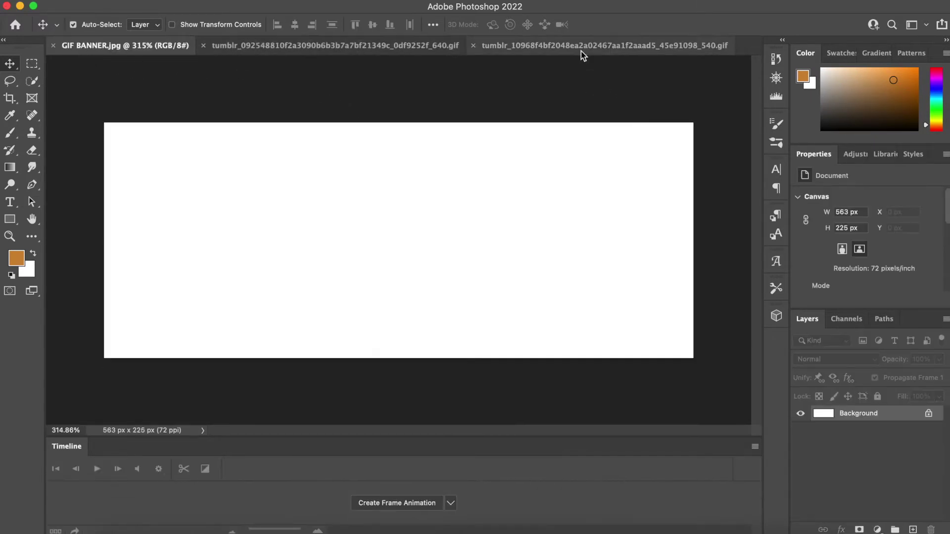
pyautogui.moveTo(581, 47); pyautogui.dragTo(364, 254)
pyautogui.scroll(1, 841, 475)
pyautogui.moveTo(835, 515); pyautogui.dragTo(600, 310)
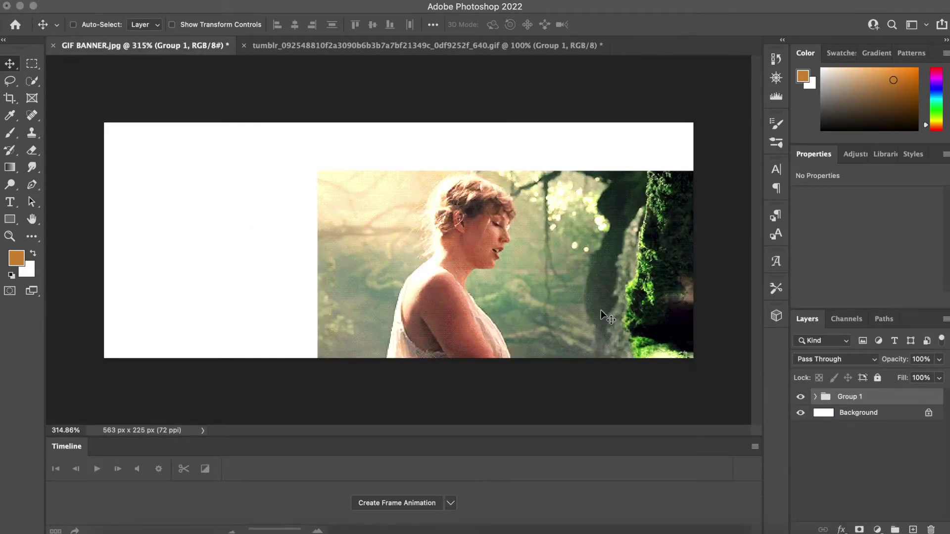
# Move the placed clip up to the banner's top edge and bring in the 640×360 clip's Group 1
pyautogui.press('super+t')
pyautogui.moveTo(610, 317); pyautogui.dragTo(597, 268)
pyautogui.click(671, 24)
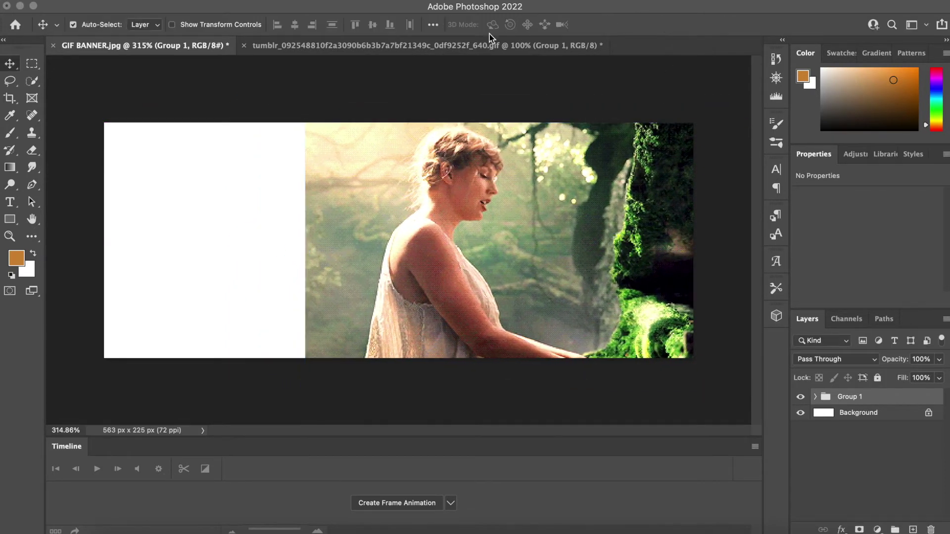
pyautogui.moveTo(492, 45); pyautogui.dragTo(327, 234)
pyautogui.moveTo(826, 420); pyautogui.dragTo(574, 276)
# Flip the 640×360 clip horizontally, scale it to 87.5% and position it on the banner's left
pyautogui.press('super+t')
pyautogui.rightClick(575, 276)
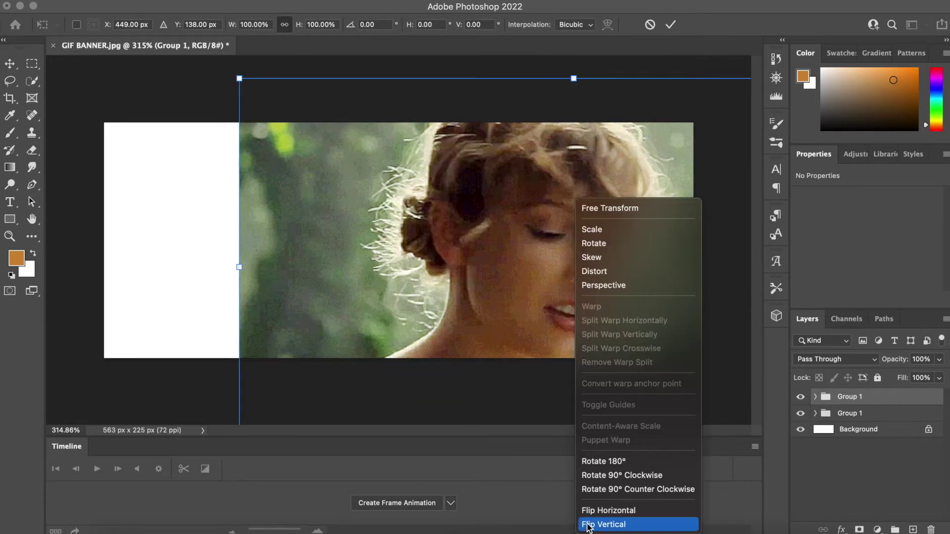
pyautogui.click(600, 510)
pyautogui.moveTo(573, 366); pyautogui.dragTo(199, 320)
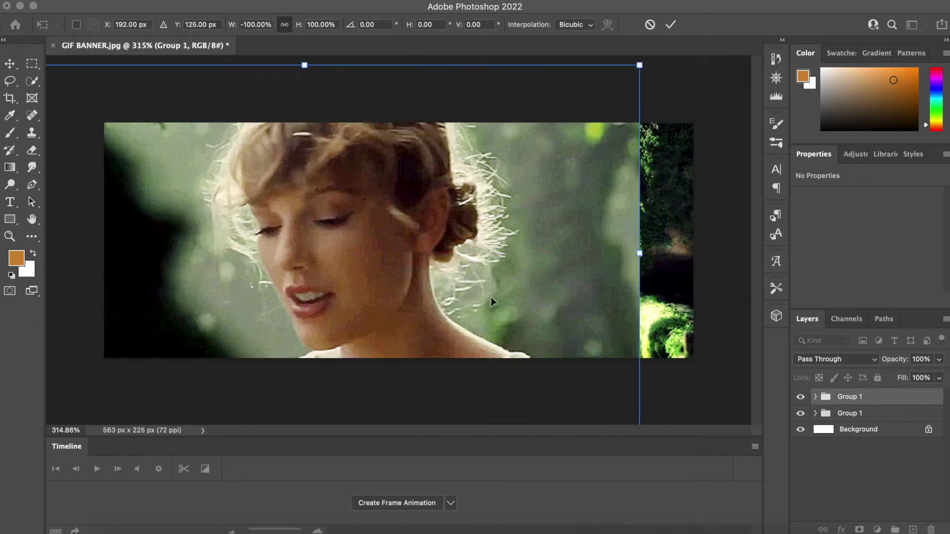
pyautogui.moveTo(641, 254); pyautogui.dragTo(556, 253)
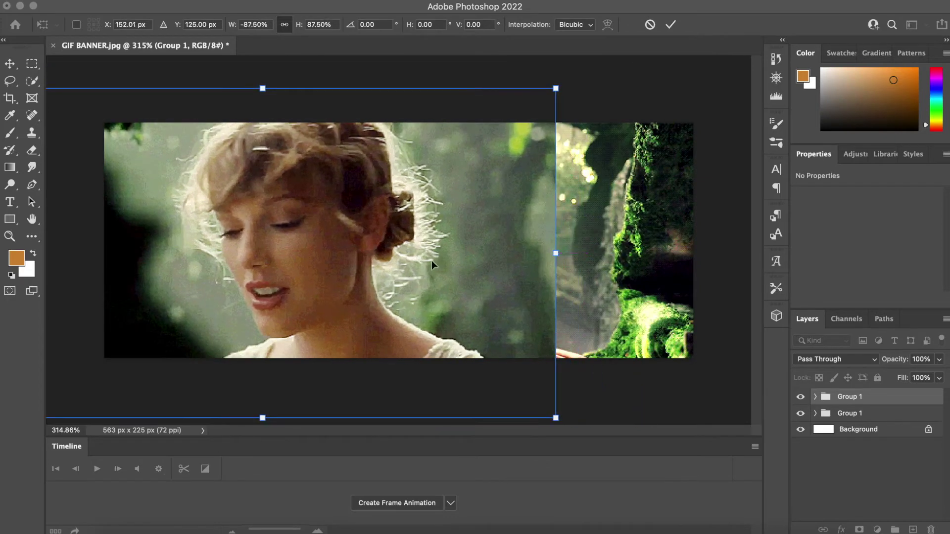
pyautogui.moveTo(431, 260); pyautogui.dragTo(450, 239)
pyautogui.click(670, 24)
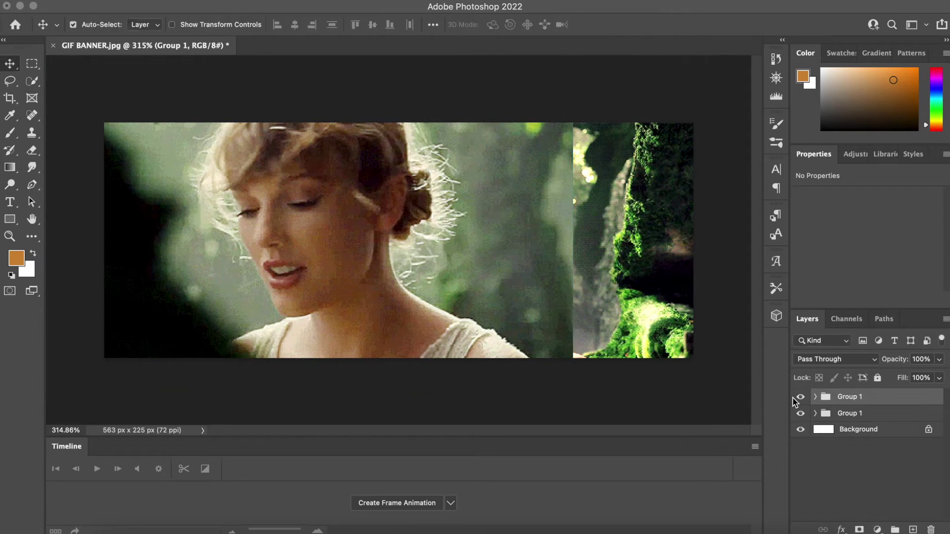
# Add a layer mask to the top Group 1 and paint black to reveal the second woman and mossy background
pyautogui.click(860, 530)
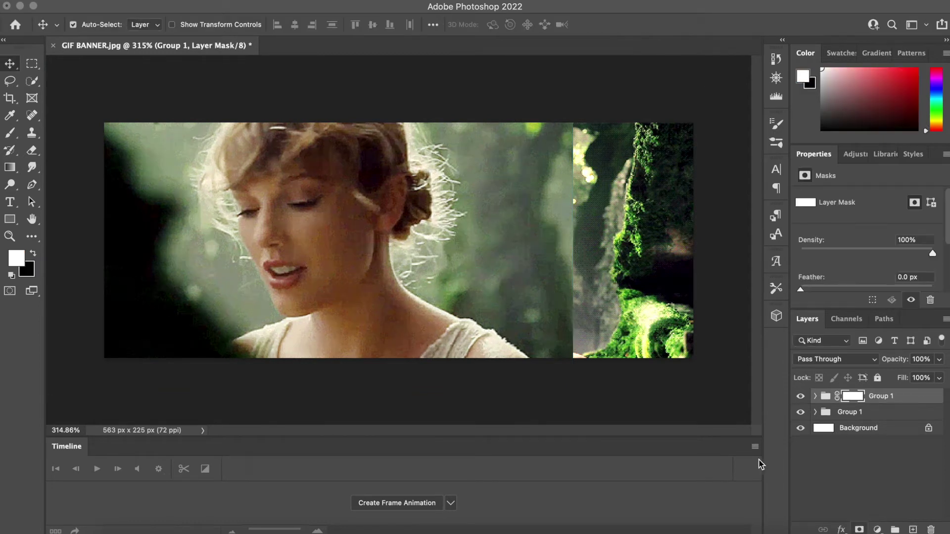
pyautogui.press('b')
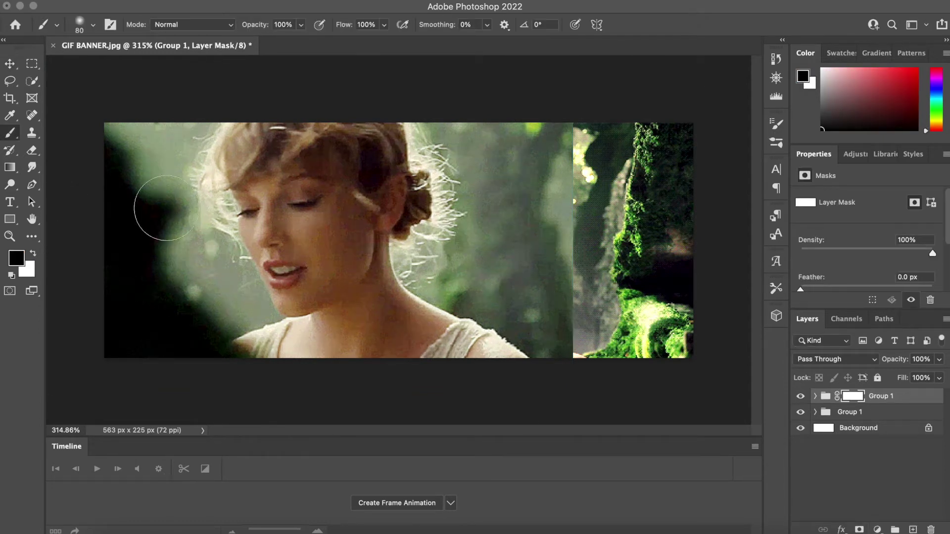
pyautogui.moveTo(552, 160)
pyautogui.mouseDown()
pyautogui.moveTo(539, 149)
pyautogui.moveTo(584, 141)
pyautogui.moveTo(510, 102)
pyautogui.moveTo(486, 107)
pyautogui.moveTo(525, 238)
pyautogui.moveTo(530, 307)
pyautogui.moveTo(614, 285)
pyautogui.moveTo(610, 346)
pyautogui.moveTo(450, 273)
pyautogui.moveTo(658, 271)
pyautogui.mouseUp()
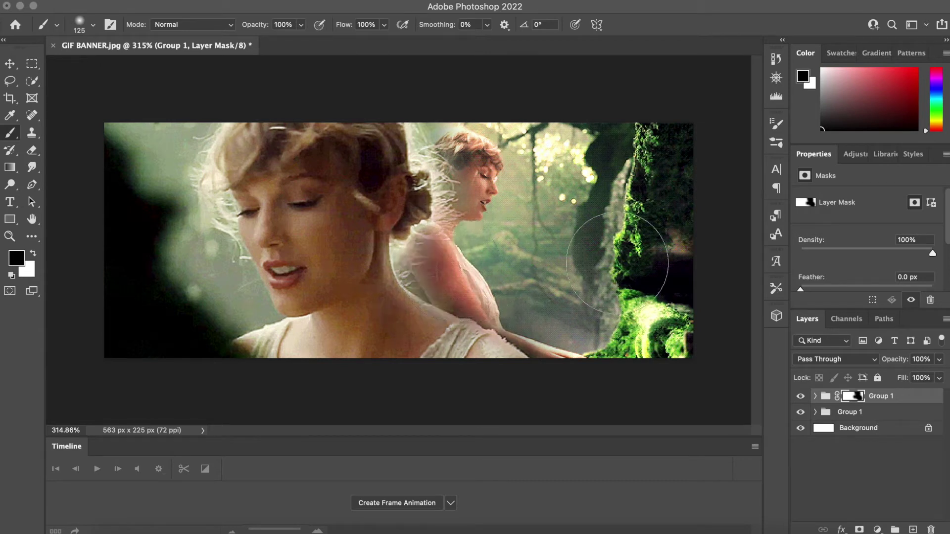
pyautogui.moveTo(486, 151)
pyautogui.mouseDown()
pyautogui.moveTo(470, 107)
pyautogui.moveTo(430, 163)
pyautogui.moveTo(406, 247)
pyautogui.moveTo(528, 311)
pyautogui.moveTo(520, 342)
pyautogui.moveTo(556, 350)
pyautogui.moveTo(562, 340)
pyautogui.moveTo(515, 268)
pyautogui.mouseUp()
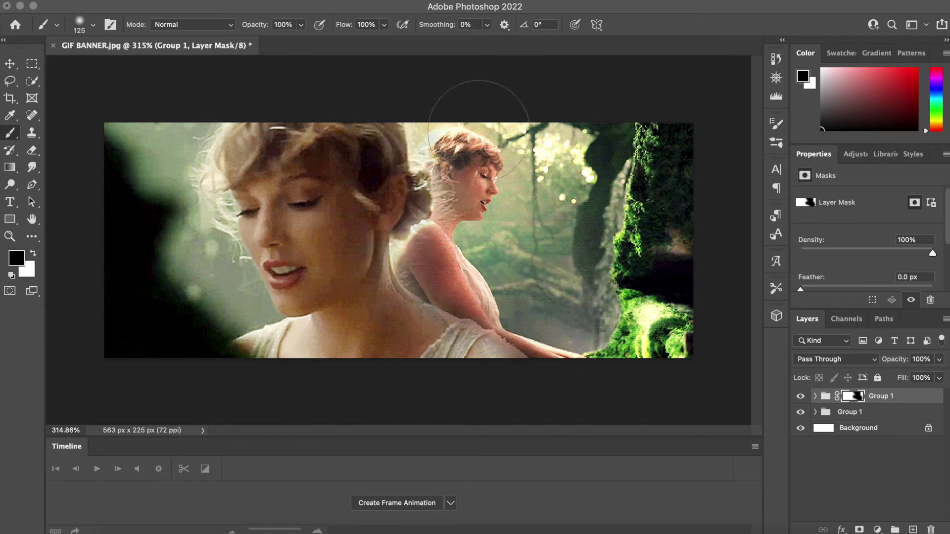
pyautogui.moveTo(484, 96); pyautogui.dragTo(456, 96)
pyautogui.press('[')
pyautogui.press('[')
pyautogui.press('[')
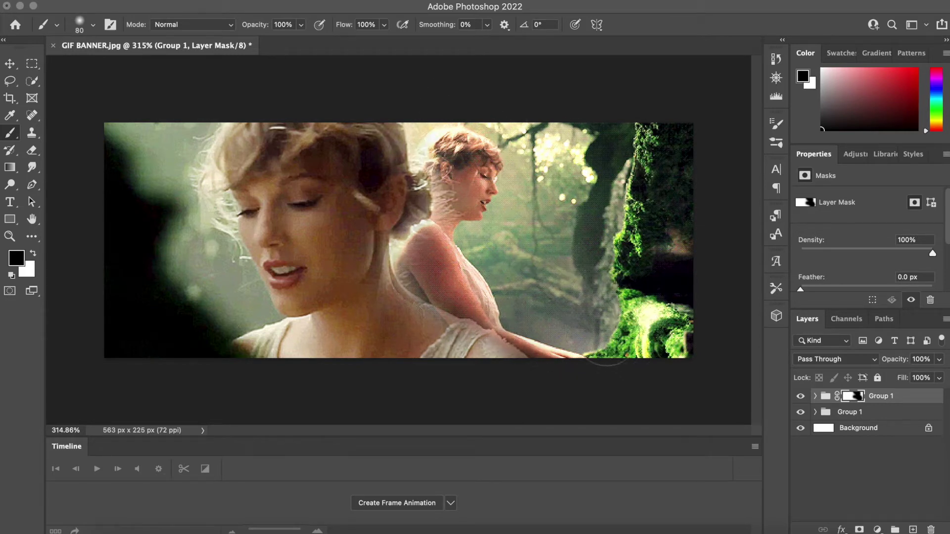
# Start File > Open and navigate to Downloads > GRAPHICS > OVERLAYS
pyautogui.click(10, 64)
pyautogui.click(92, 5)
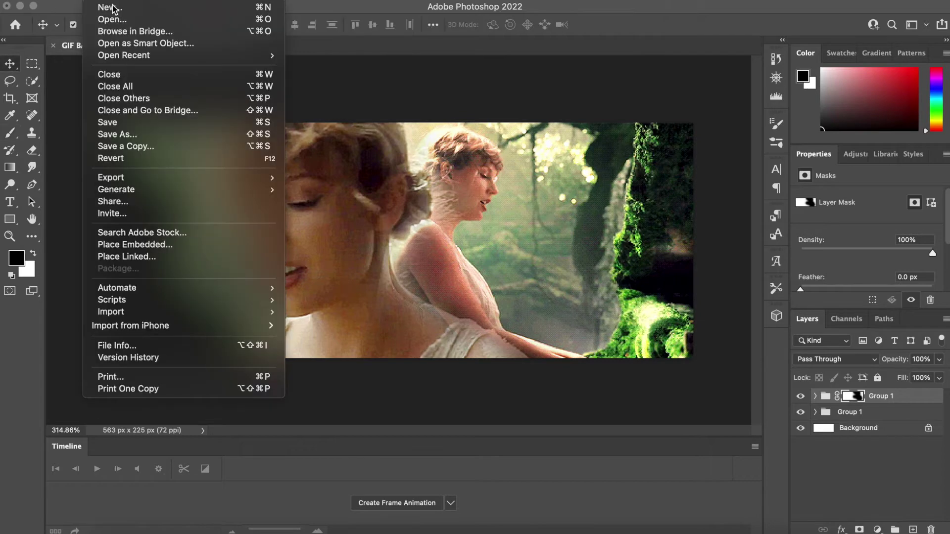
pyautogui.click(128, 17)
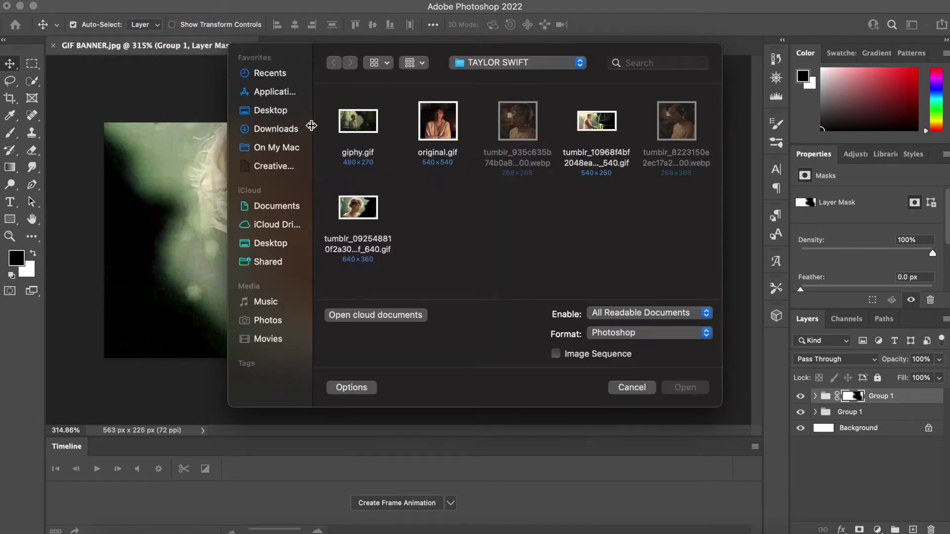
pyautogui.click(293, 130)
pyautogui.doubleClick(448, 132)
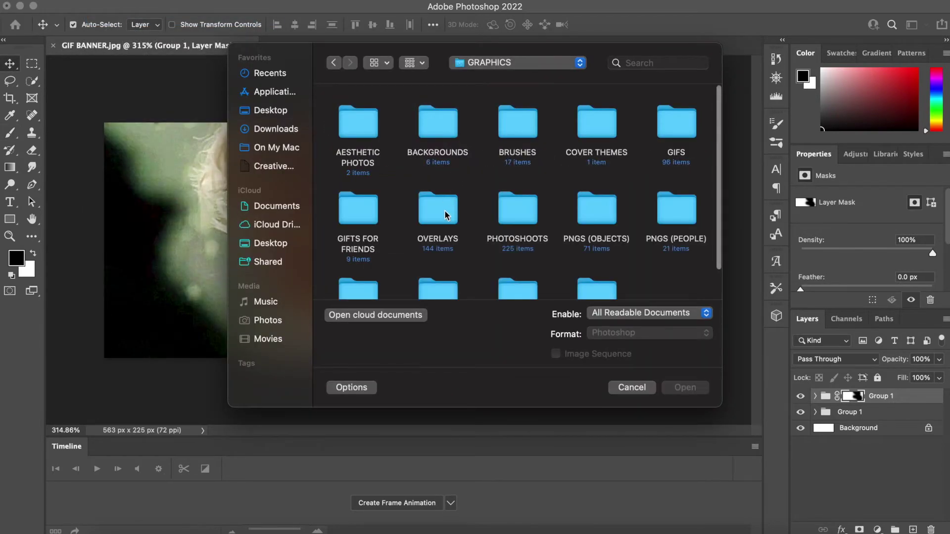
pyautogui.doubleClick(446, 214)
# Scroll the OVERLAYS folder and open the fire_in_the_sky image
pyautogui.scroll(-10, 445, 213)
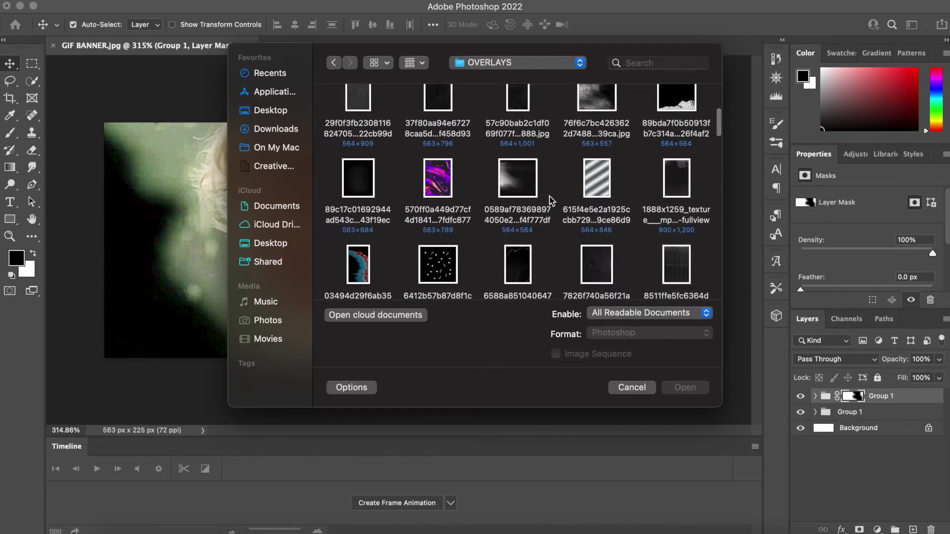
pyautogui.scroll(-5, 551, 200)
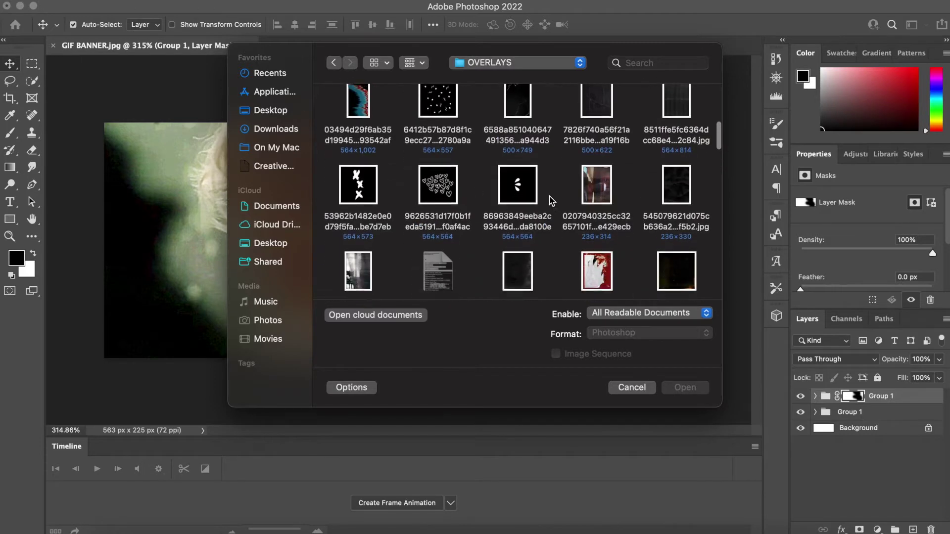
pyautogui.scroll(-5, 551, 201)
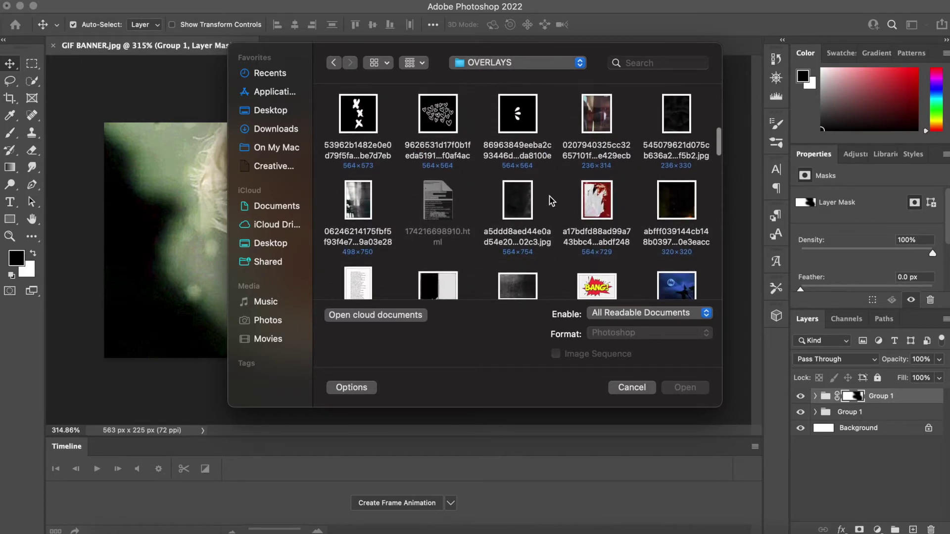
pyautogui.scroll(-5, 551, 201)
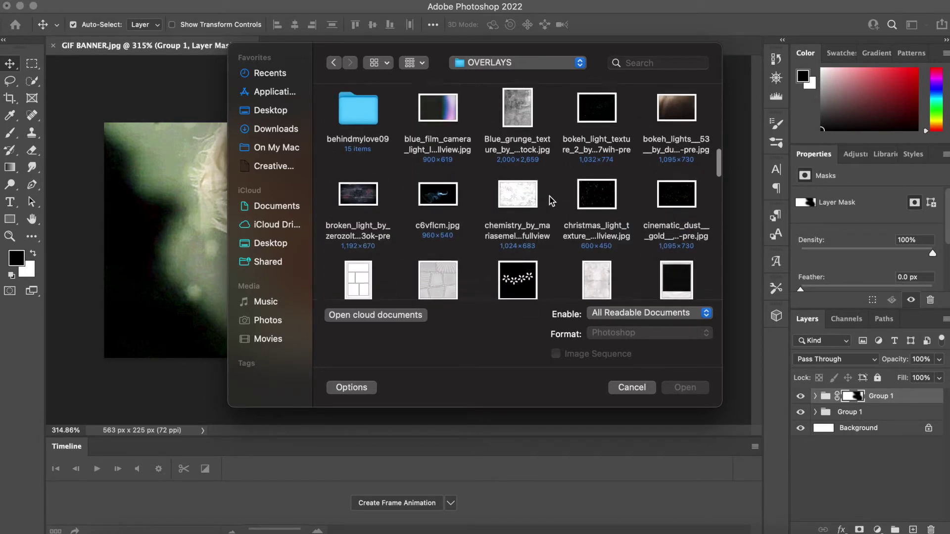
pyautogui.scroll(-2, 551, 201)
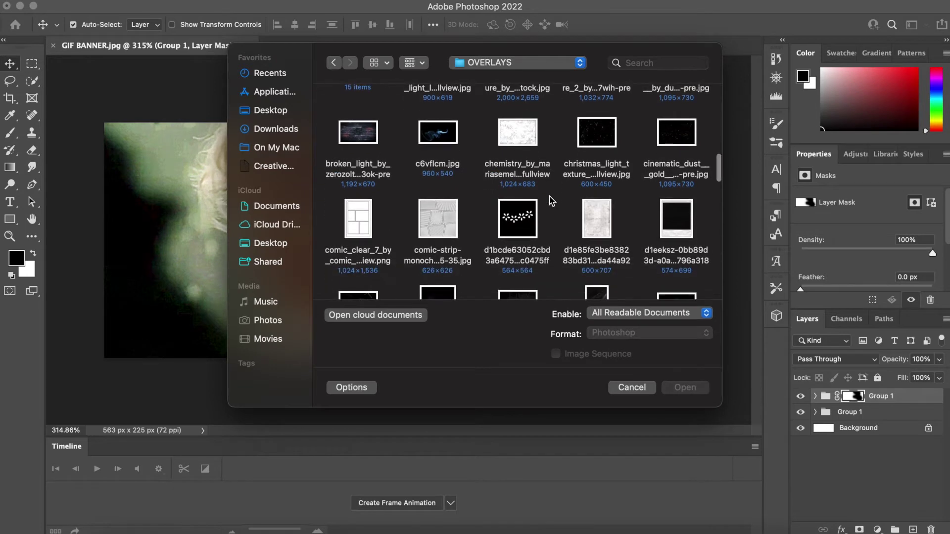
pyautogui.scroll(-5, 551, 201)
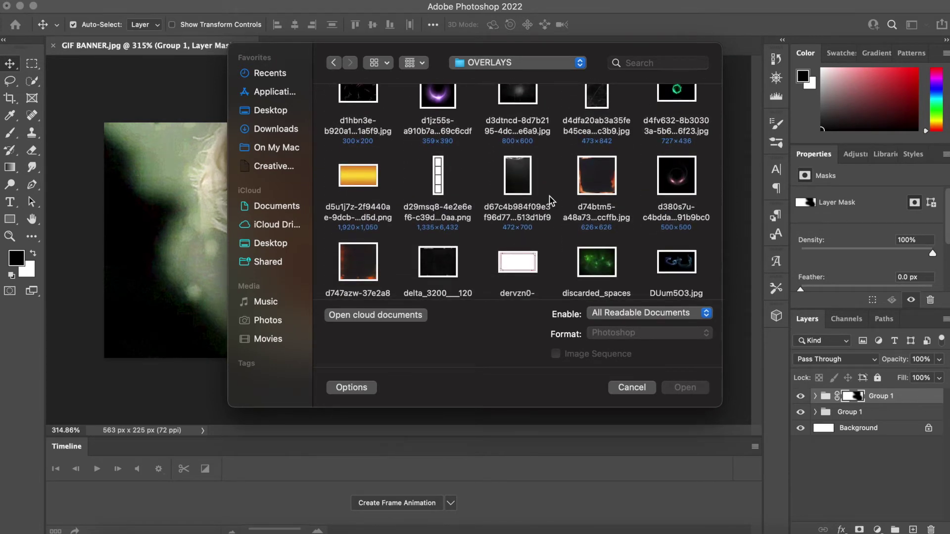
pyautogui.scroll(-5, 551, 200)
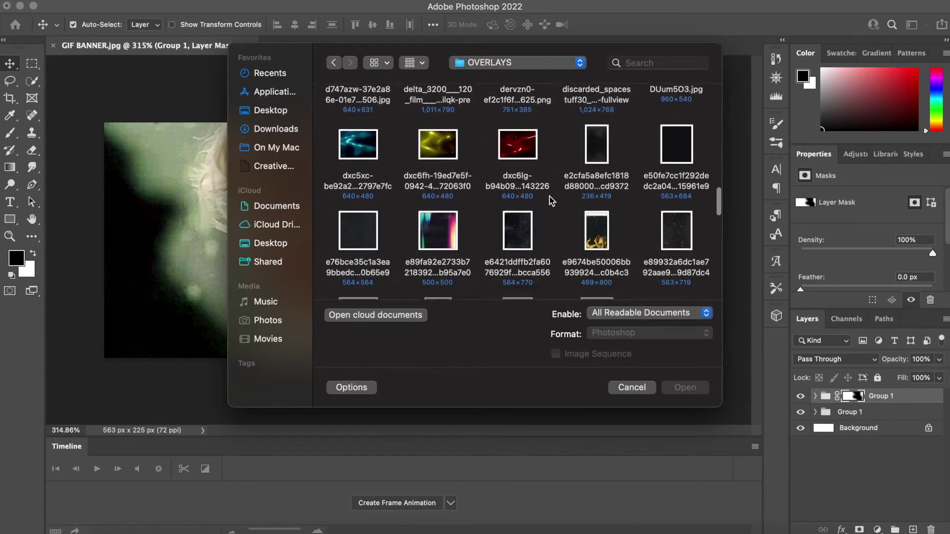
pyautogui.scroll(-1, 551, 200)
pyautogui.scroll(-1, 551, 201)
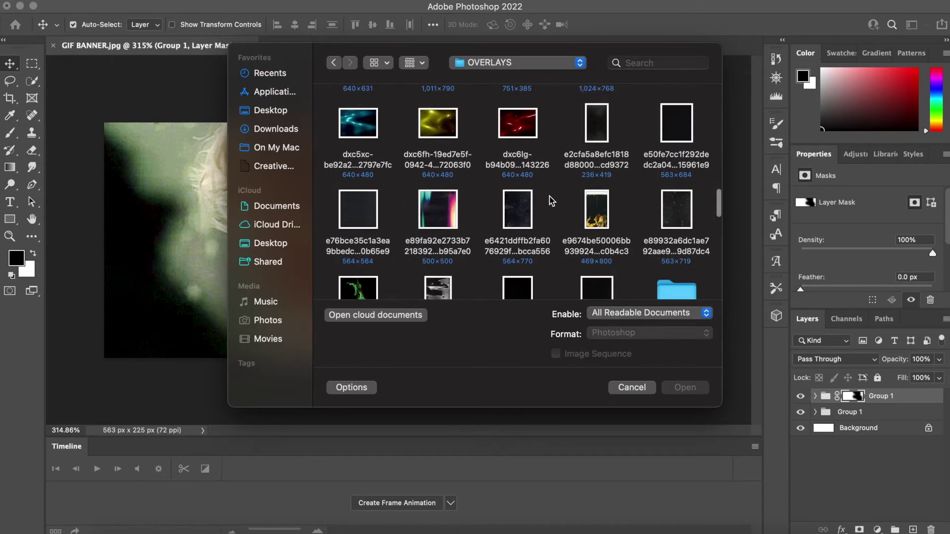
pyautogui.scroll(-5, 551, 200)
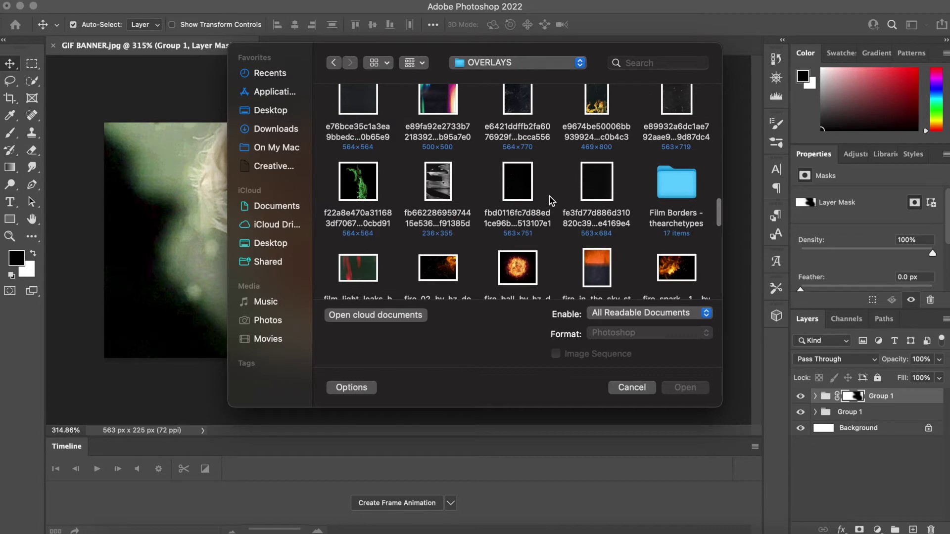
pyautogui.scroll(-3, 551, 201)
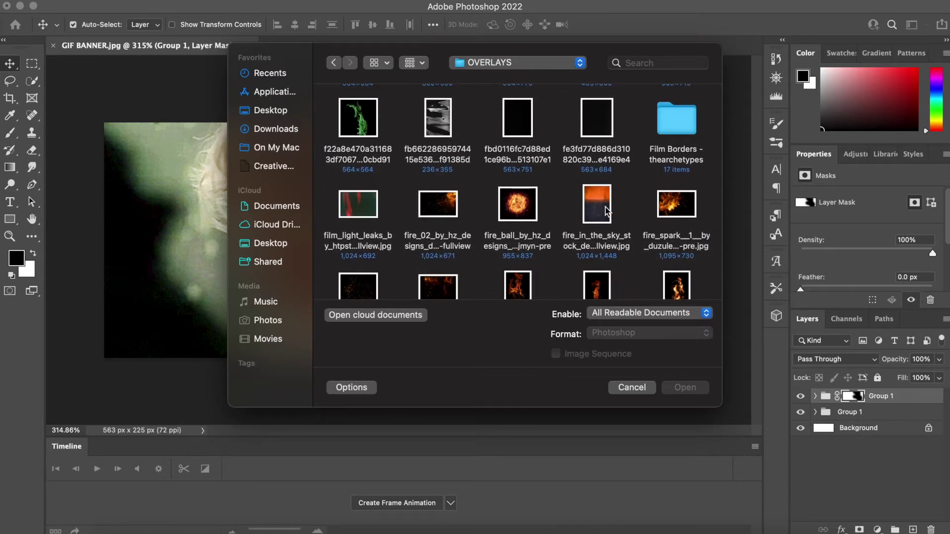
pyautogui.doubleClick(604, 206)
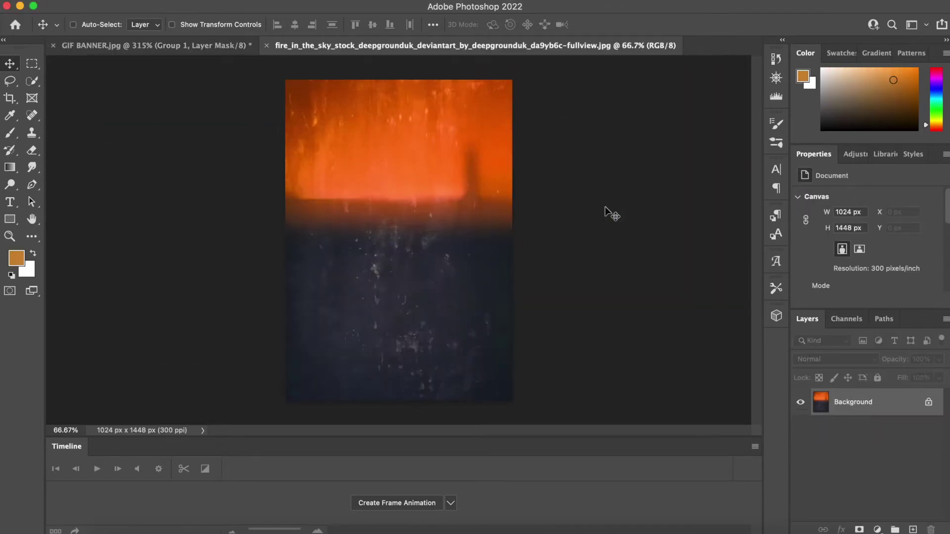
# Copy the fire image into GIF BANNER, rotate it about -91.6° and scale to 43% covering the canvas
pyautogui.moveTo(322, 96); pyautogui.dragTo(332, 112)
pyautogui.press('super+t')
pyautogui.moveTo(556, 100); pyautogui.dragTo(188, 394)
pyautogui.moveTo(179, 248); pyautogui.dragTo(246, 162)
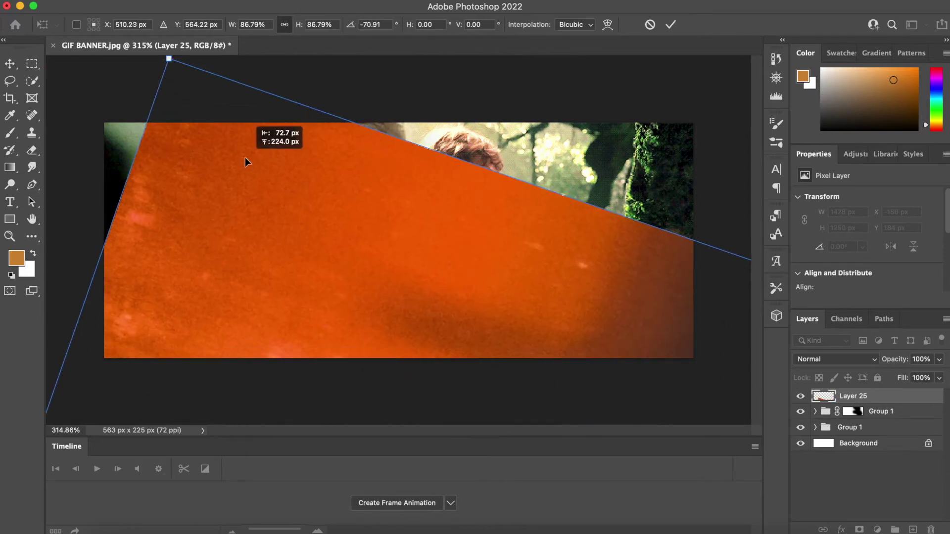
pyautogui.moveTo(588, 106); pyautogui.dragTo(391, 146)
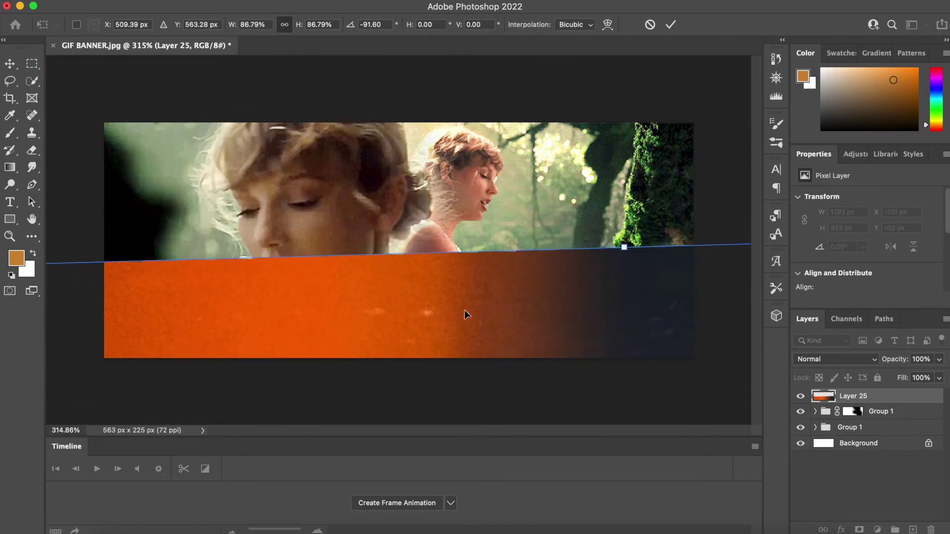
pyautogui.moveTo(464, 310); pyautogui.dragTo(337, 88)
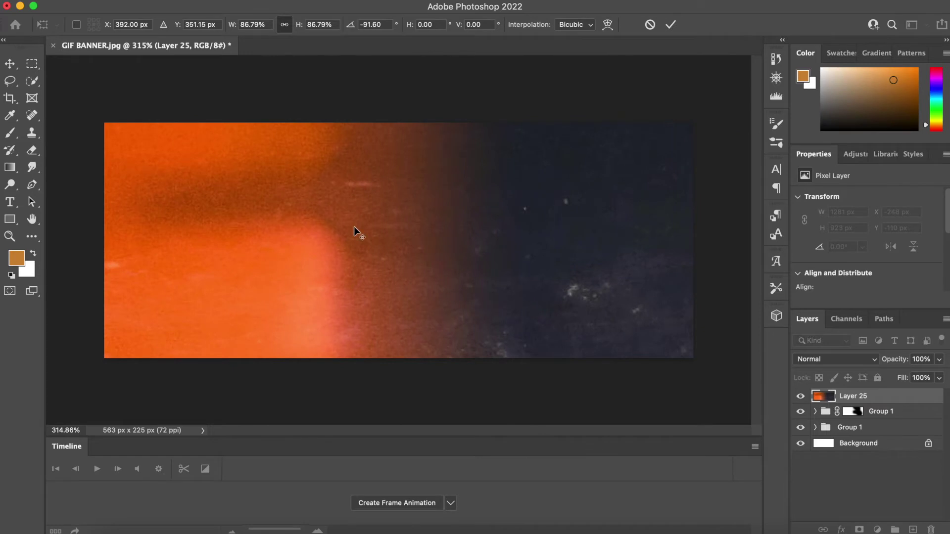
pyautogui.press('super+0')
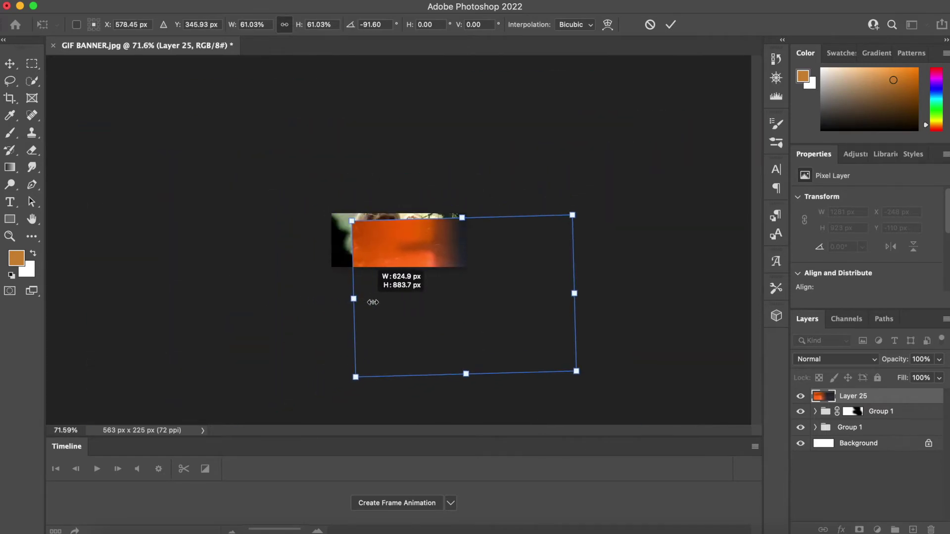
pyautogui.moveTo(372, 302); pyautogui.dragTo(390, 252)
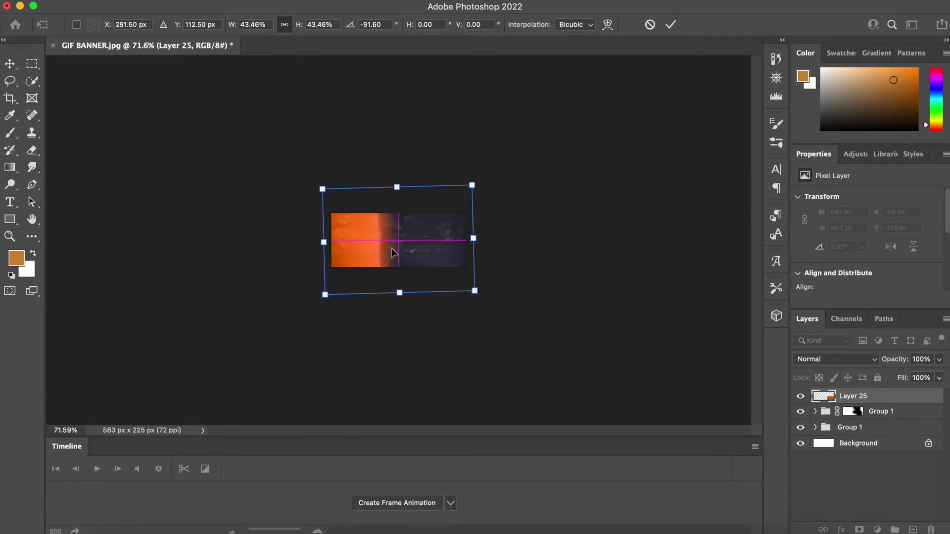
pyautogui.scroll(10, 391, 252)
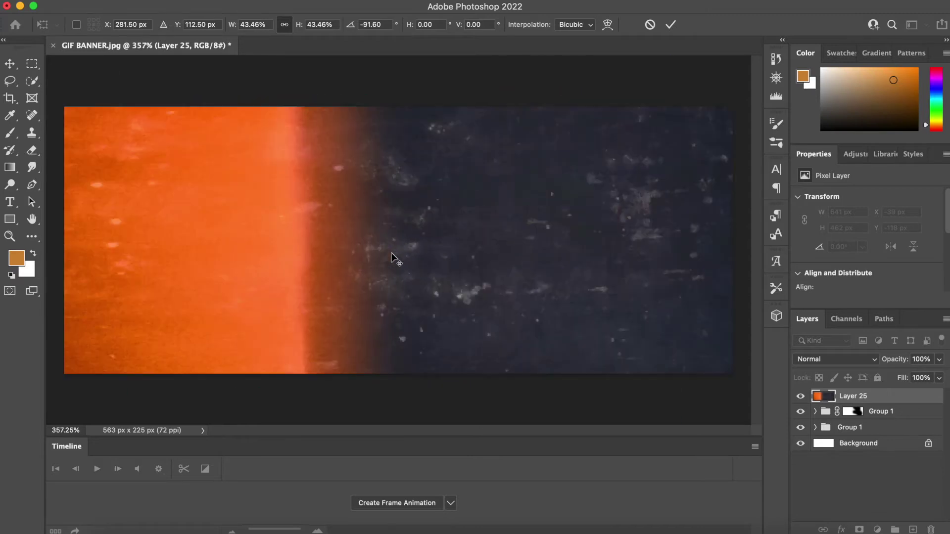
# Apply the fire layer's transform and set its blend mode to Screen
pyautogui.click(672, 25)
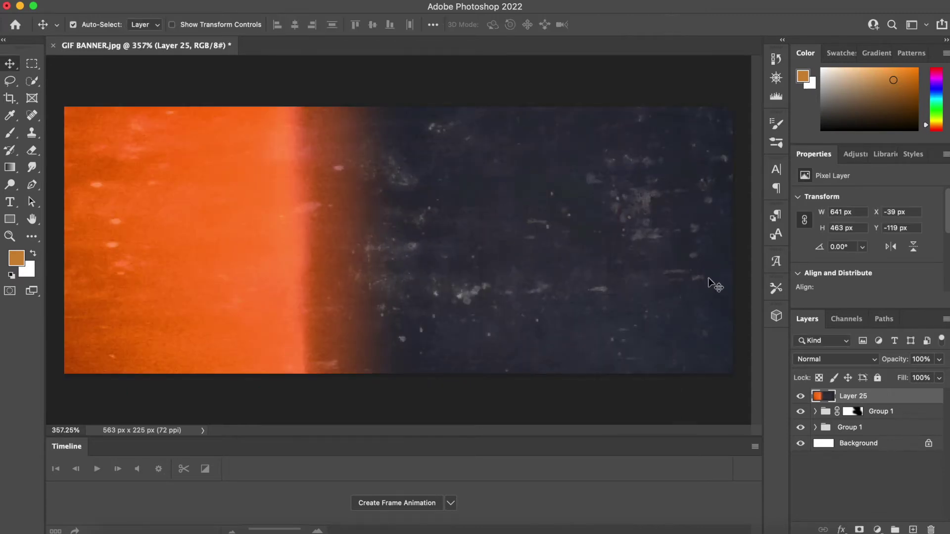
pyautogui.click(811, 359)
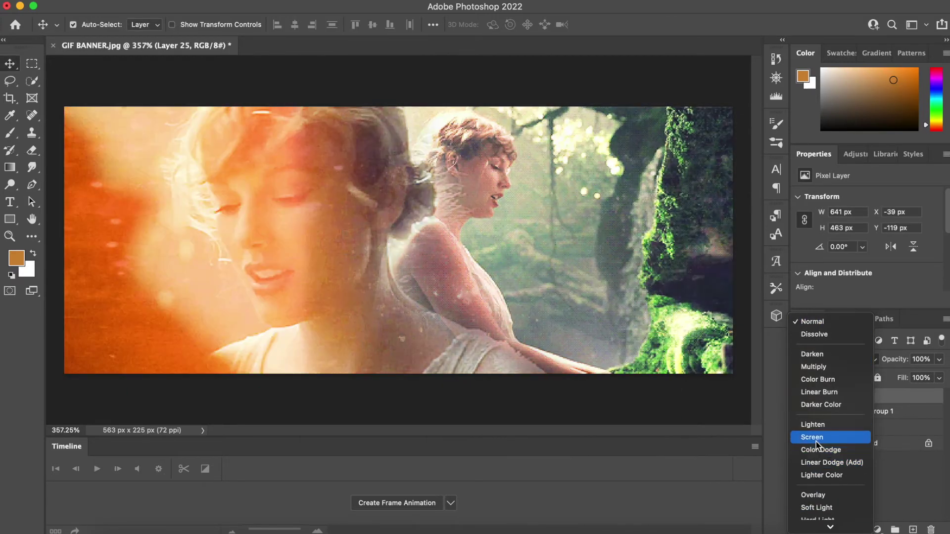
pyautogui.click(815, 438)
# Flip the fire layer horizontally, tilt it about 8° and enlarge it along the banner's right side
pyautogui.hotkey('ctrl', 't')
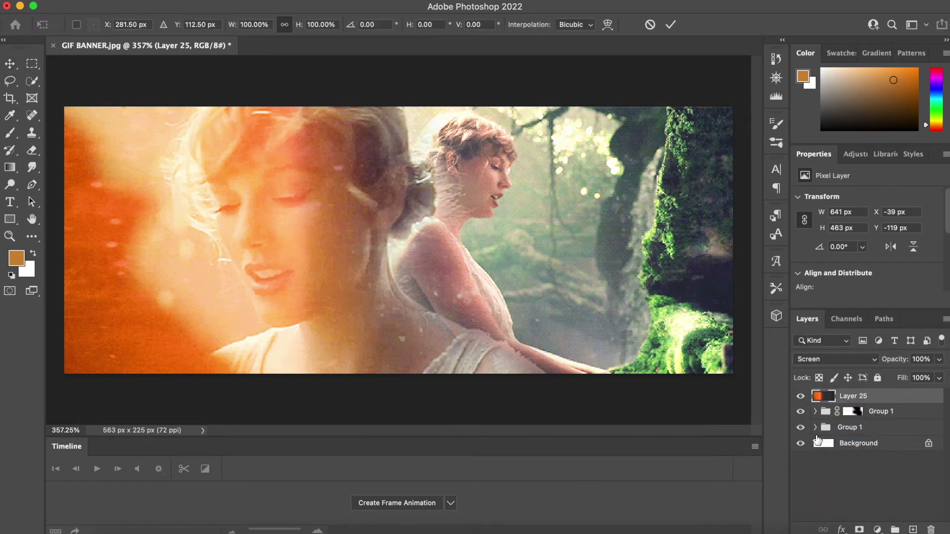
pyautogui.rightClick(455, 255)
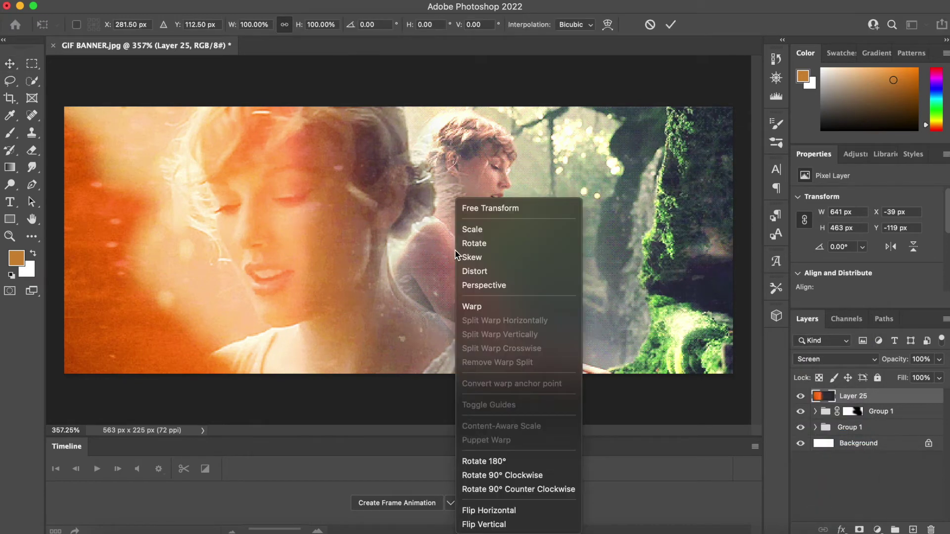
pyautogui.click(487, 510)
pyautogui.moveTo(632, 300); pyautogui.dragTo(562, 295)
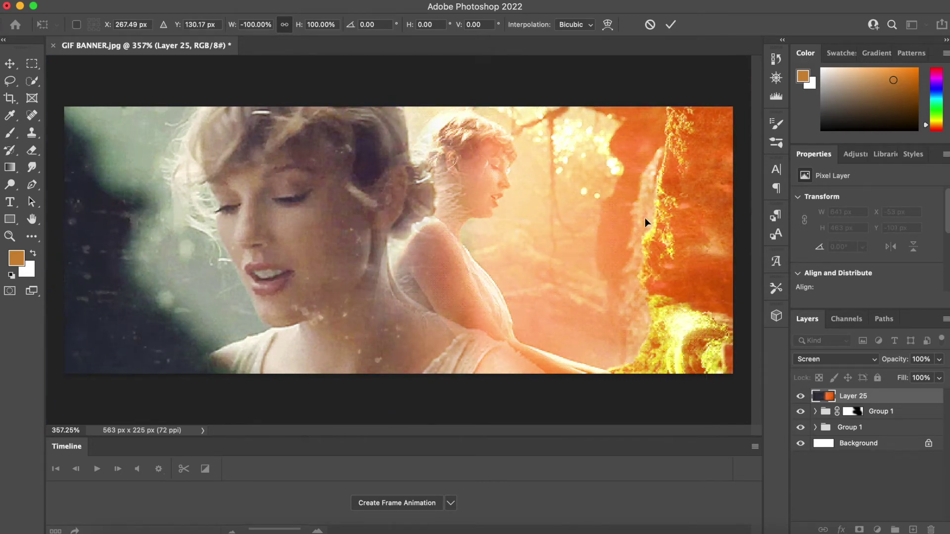
pyautogui.press('super+0')
pyautogui.moveTo(575, 202); pyautogui.dragTo(544, 223)
pyautogui.moveTo(476, 239); pyautogui.dragTo(431, 251)
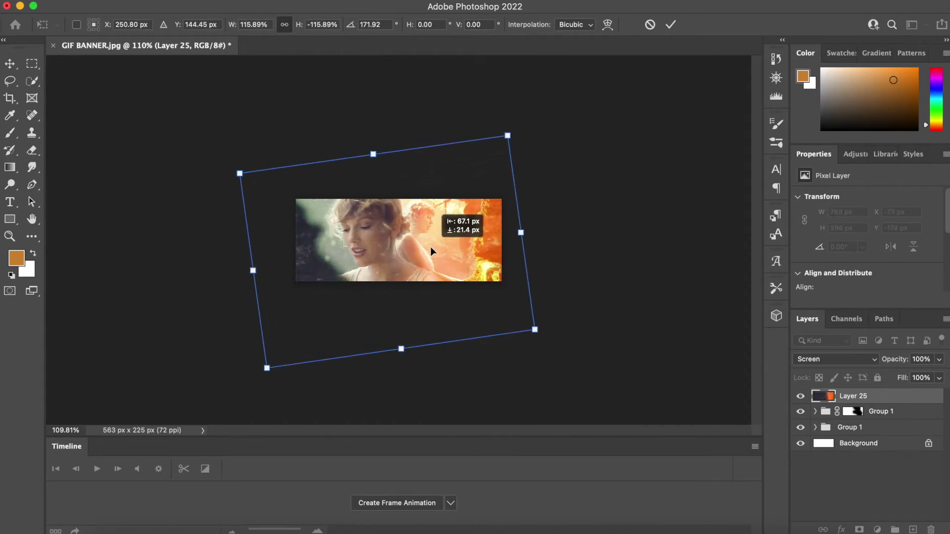
pyautogui.click(666, 28)
pyautogui.press('super+0')
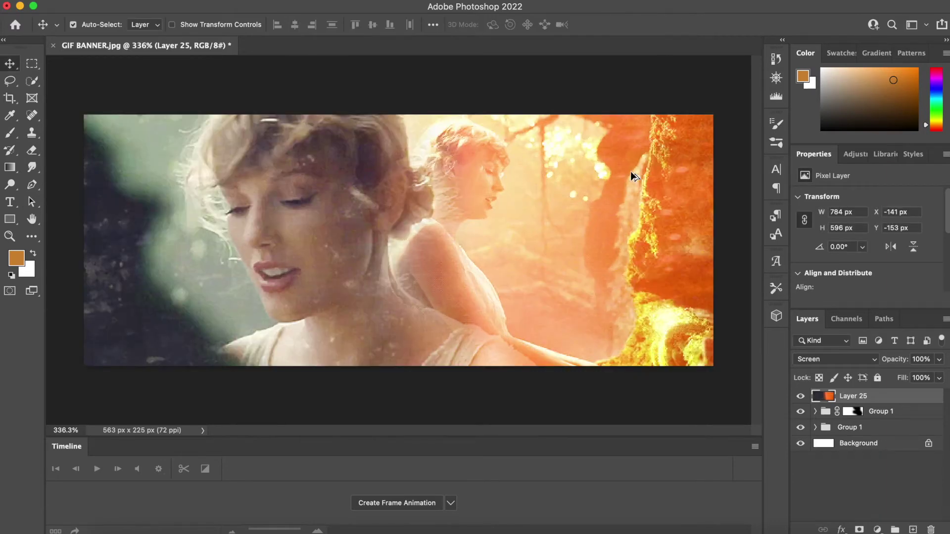
# Open the burnt-edge overlay d74btm5 JPG from the OVERLAYS folder via File > Open
pyautogui.click(120, 2)
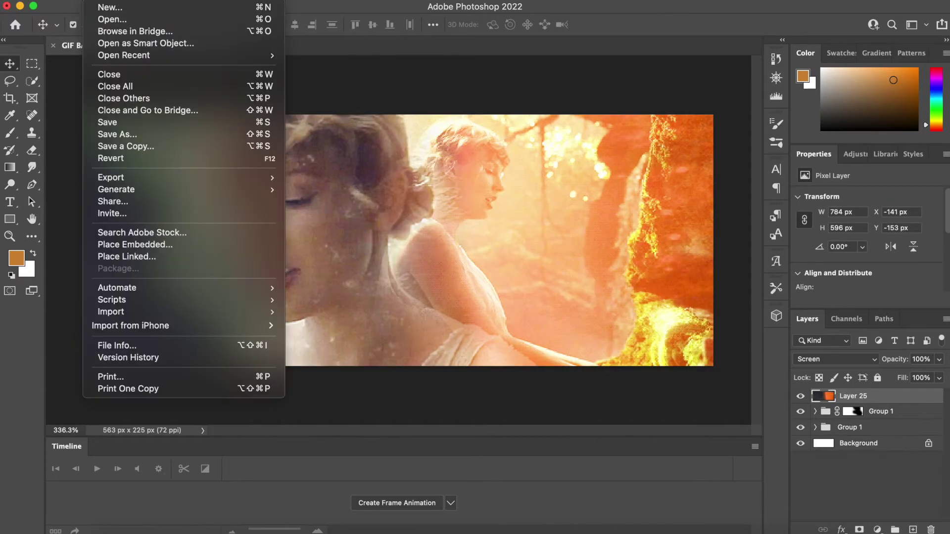
pyautogui.click(120, 17)
pyautogui.scroll(-15, 465, 239)
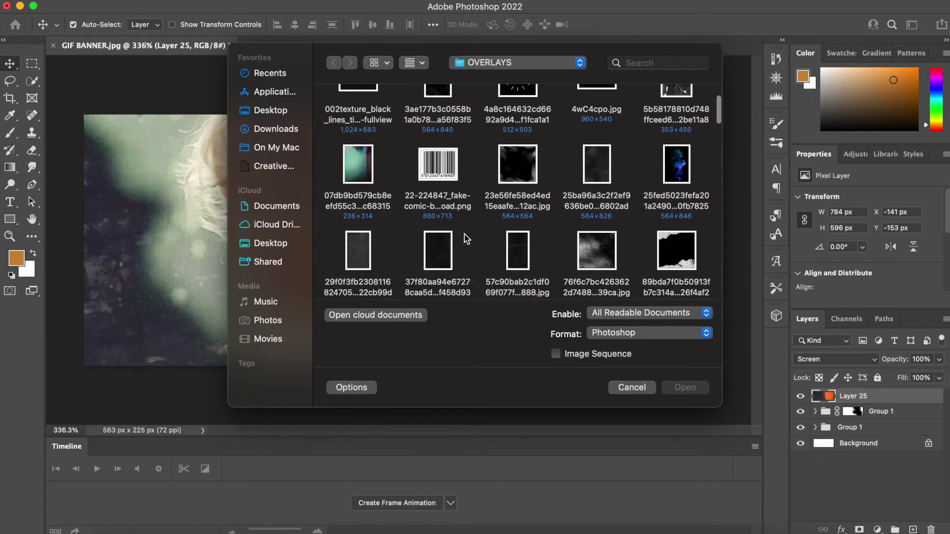
pyautogui.scroll(5, 465, 239)
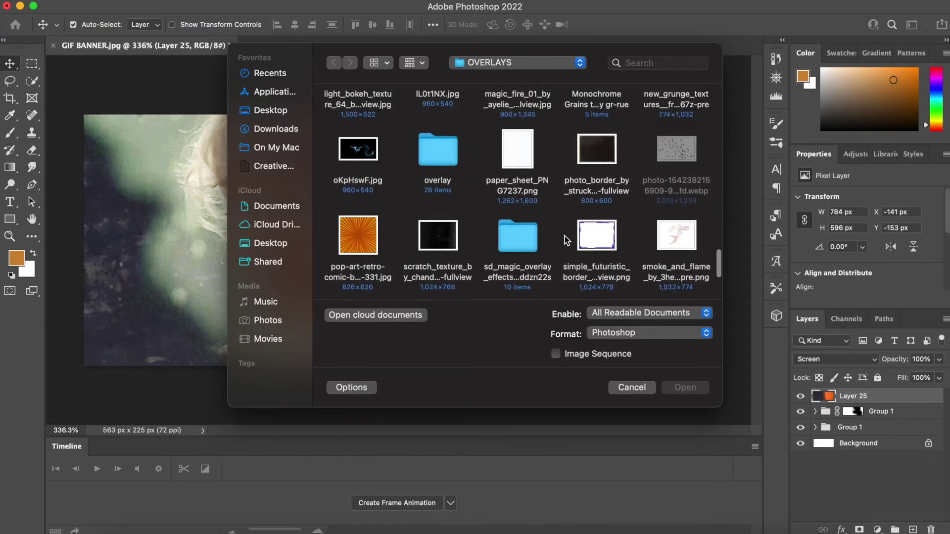
pyautogui.scroll(-3, 567, 241)
pyautogui.scroll(2, 592, 219)
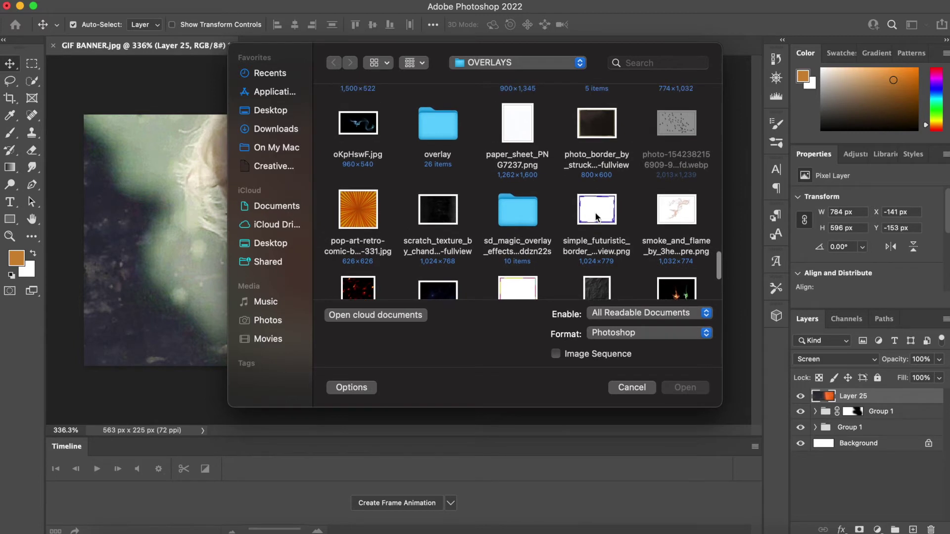
pyautogui.scroll(8, 595, 217)
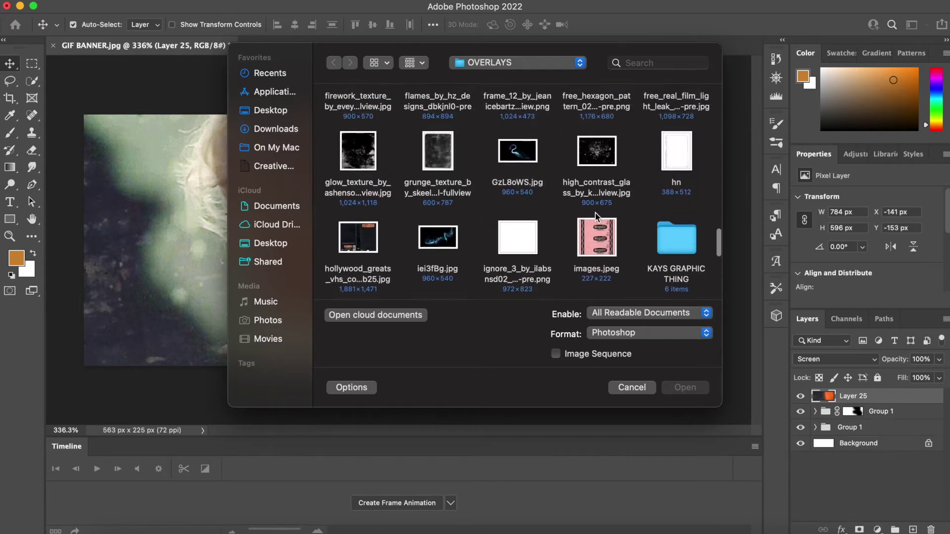
pyautogui.scroll(8, 595, 213)
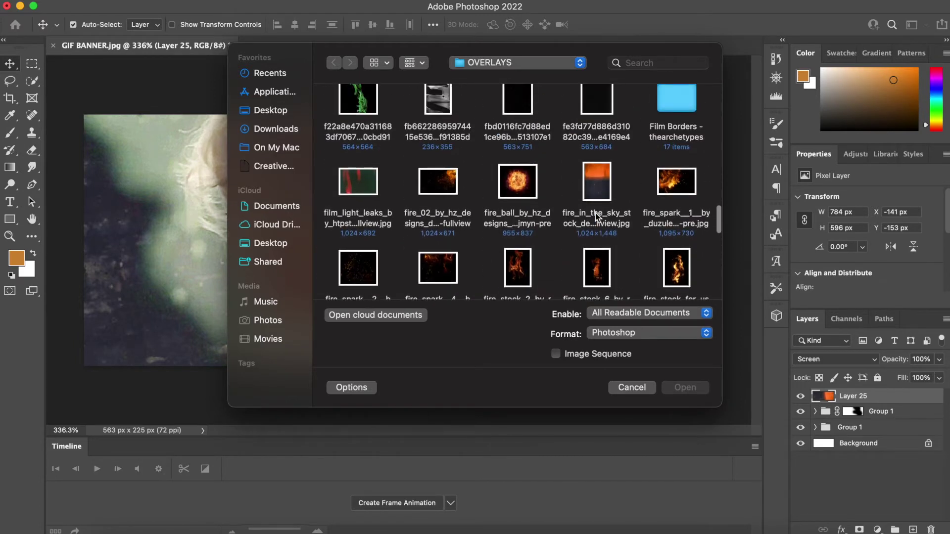
pyautogui.scroll(12, 597, 216)
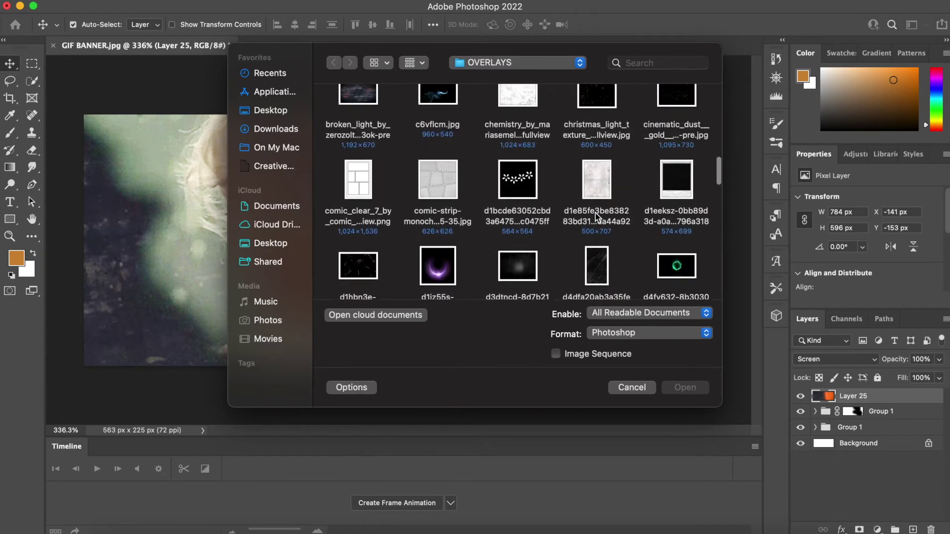
pyautogui.scroll(-5, 596, 215)
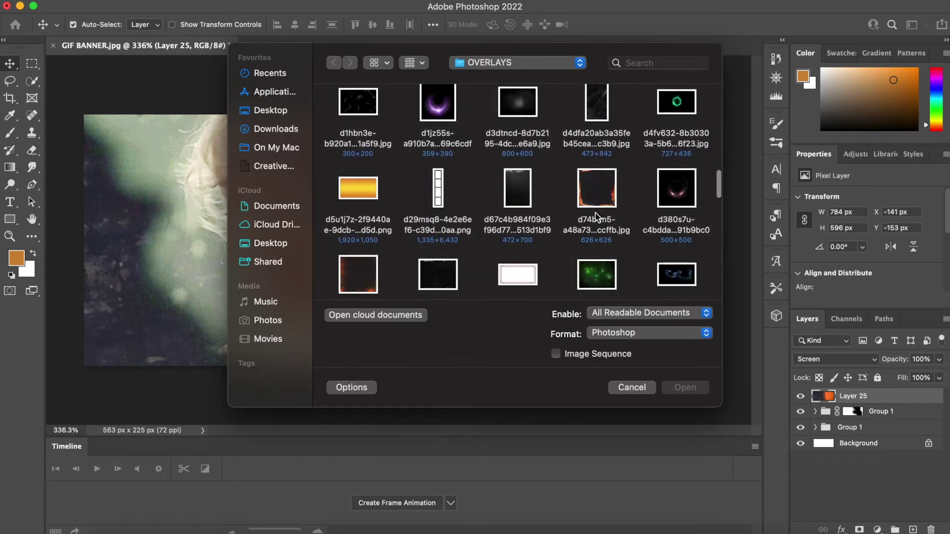
pyautogui.scroll(-3, 596, 213)
pyautogui.scroll(5, 533, 234)
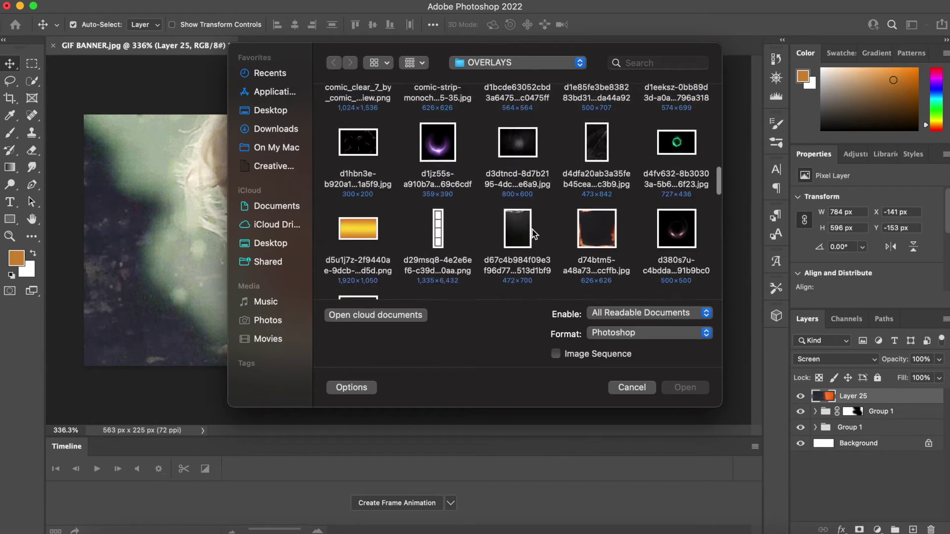
pyautogui.scroll(4, 533, 233)
pyautogui.scroll(-5, 567, 213)
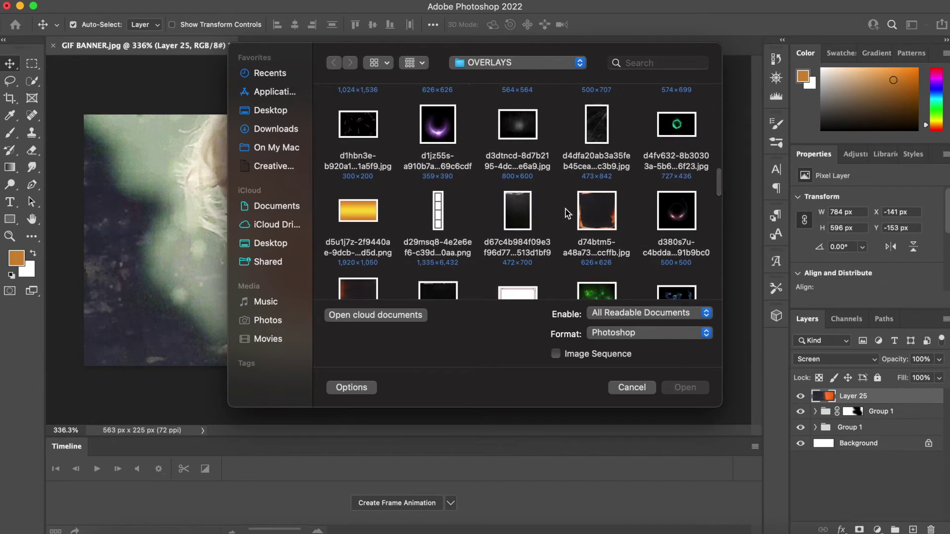
pyautogui.doubleClick(598, 204)
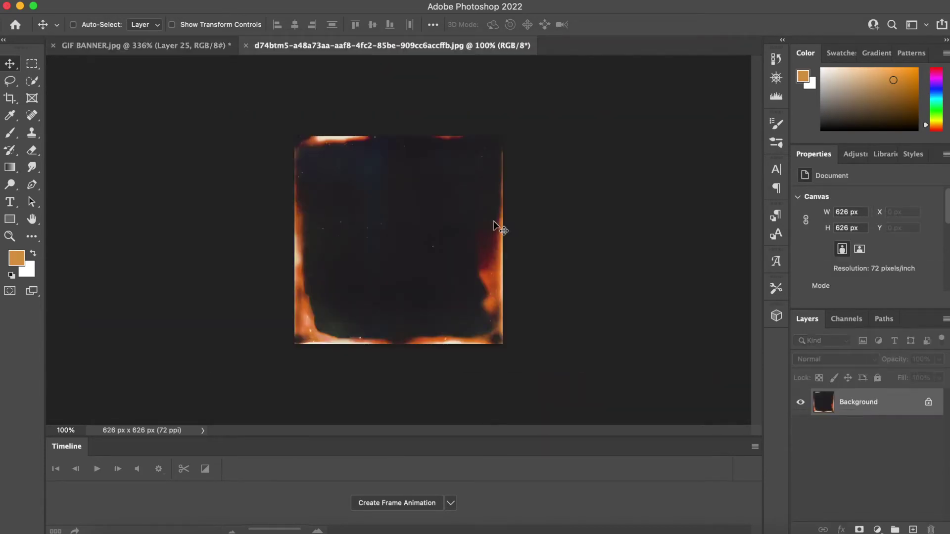
# Paste the whole burnt-edge overlay into the banner and position it with Free Transform
pyautogui.press('super+a')
pyautogui.click(246, 45)
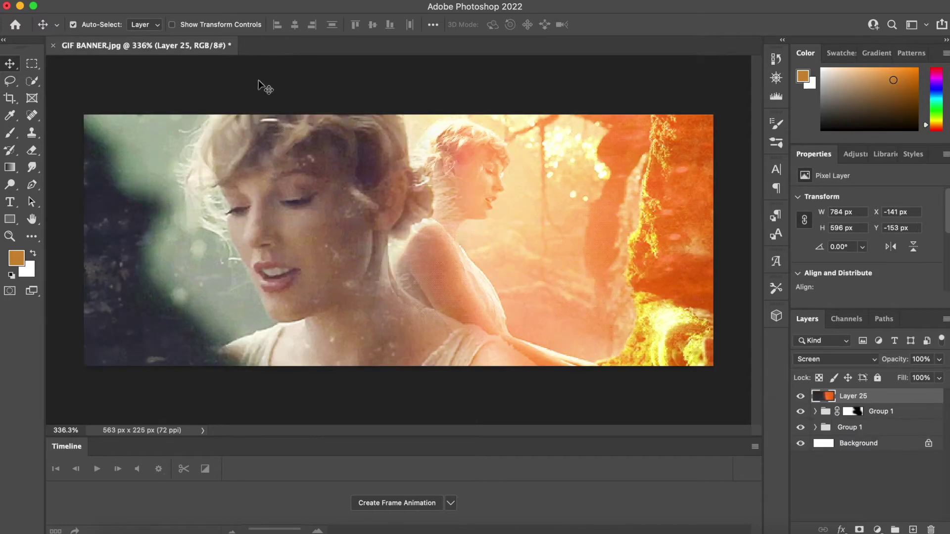
pyautogui.press('super+v')
pyautogui.press('super+t')
pyautogui.moveTo(426, 197); pyautogui.dragTo(460, 232)
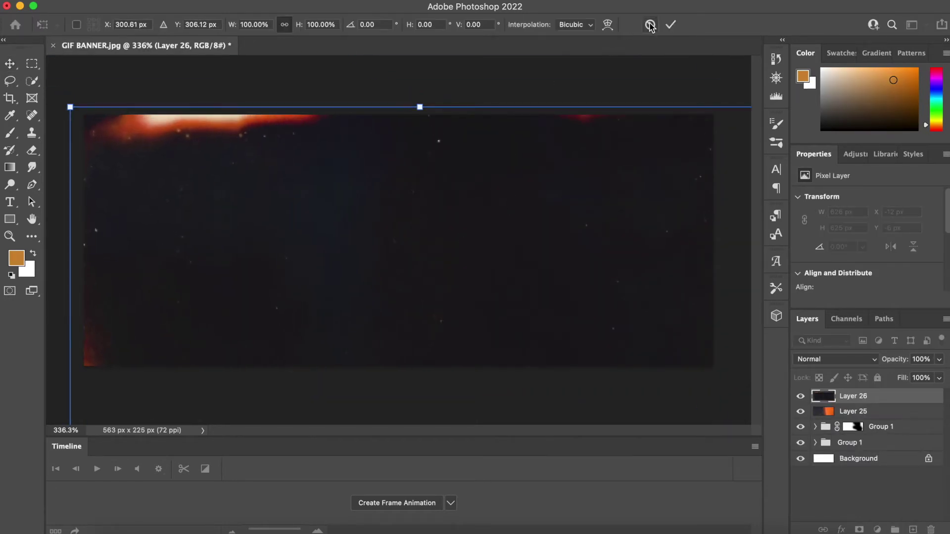
pyautogui.click(670, 24)
# Set the overlay layer to Screen blend mode and move it beneath Layer 25
pyautogui.click(813, 358)
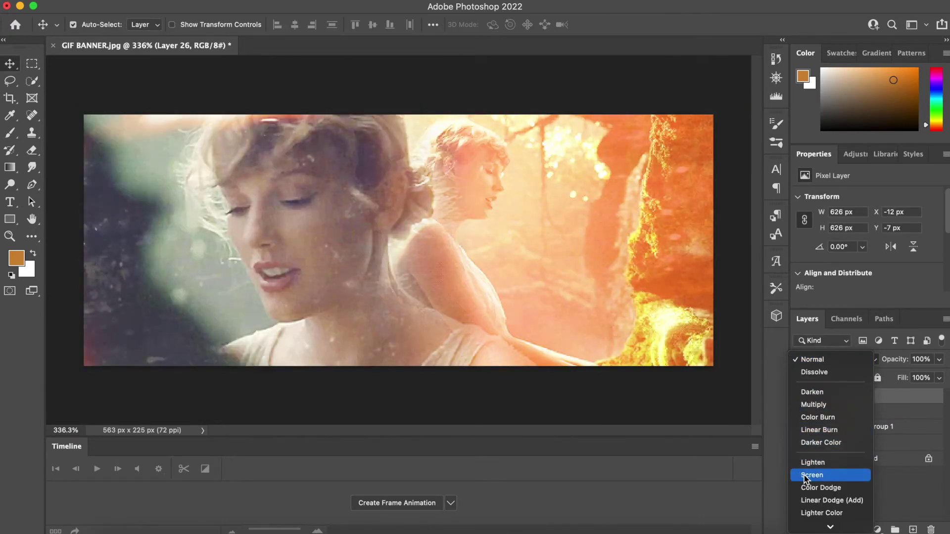
pyautogui.click(812, 475)
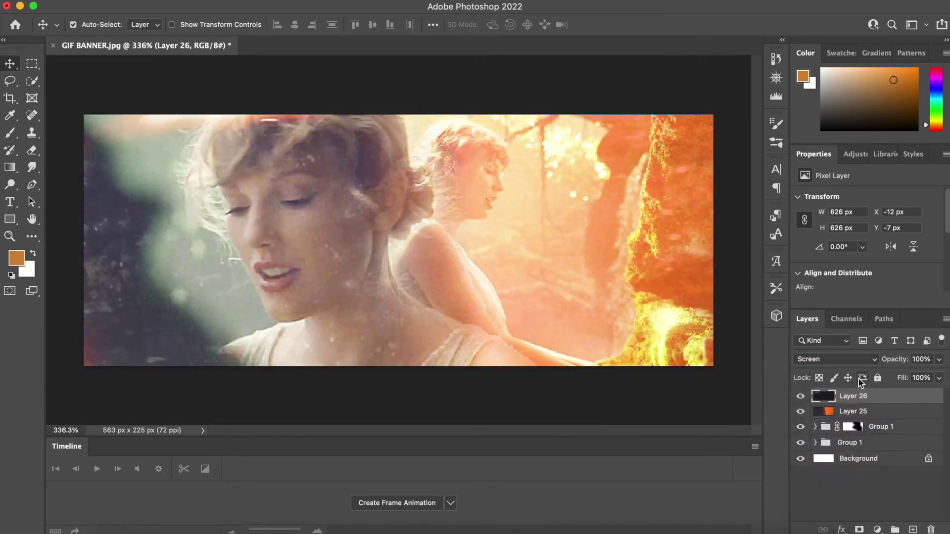
pyautogui.moveTo(851, 412); pyautogui.dragTo(852, 421)
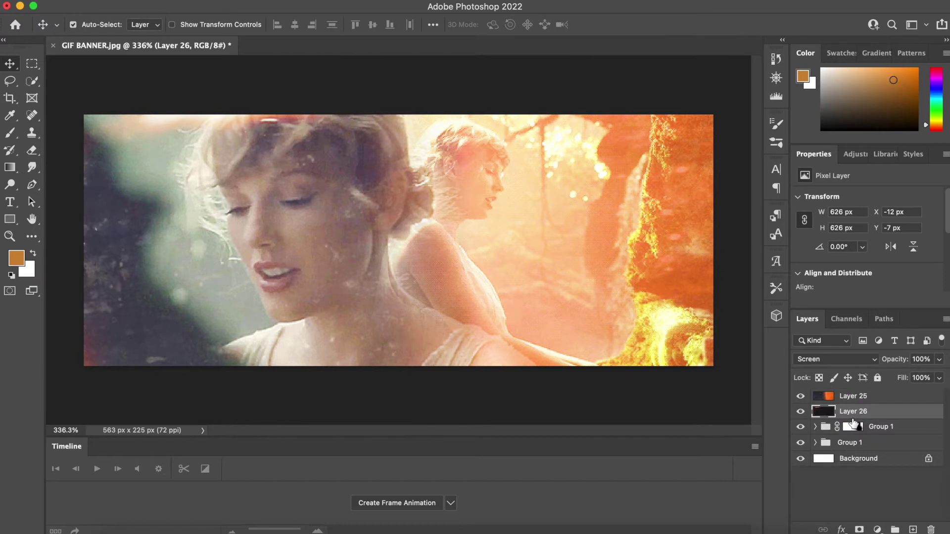
# Reposition the overlay so its burnt edges cover the banner's left and bottom
pyautogui.press('super+t')
pyautogui.moveTo(429, 165); pyautogui.dragTo(430, 174)
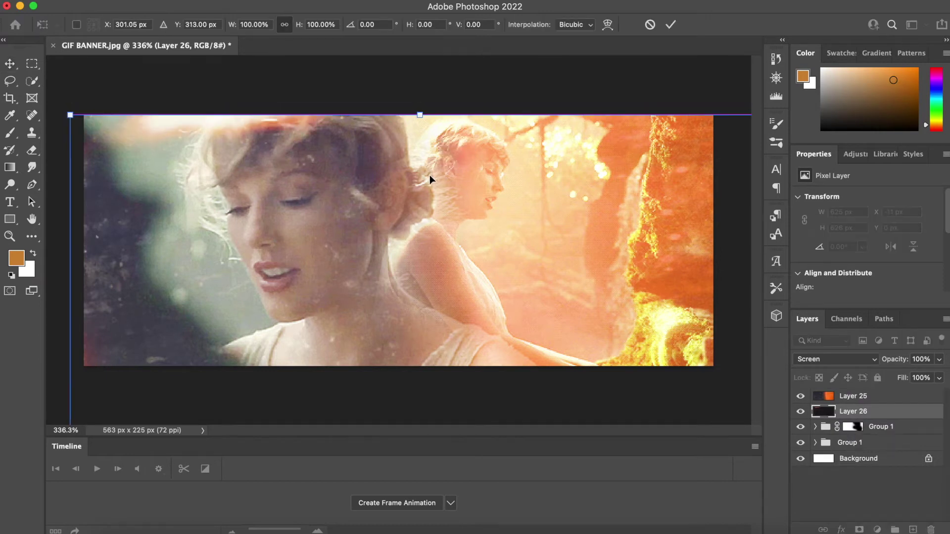
pyautogui.moveTo(489, 204); pyautogui.dragTo(470, 275)
pyautogui.press('Return')
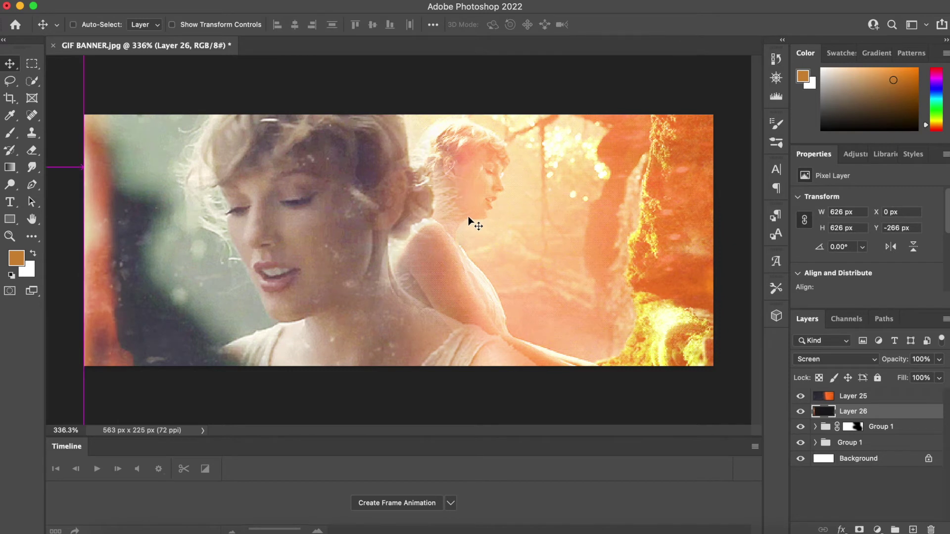
pyautogui.press('super+t')
pyautogui.moveTo(435, 338); pyautogui.dragTo(427, 235)
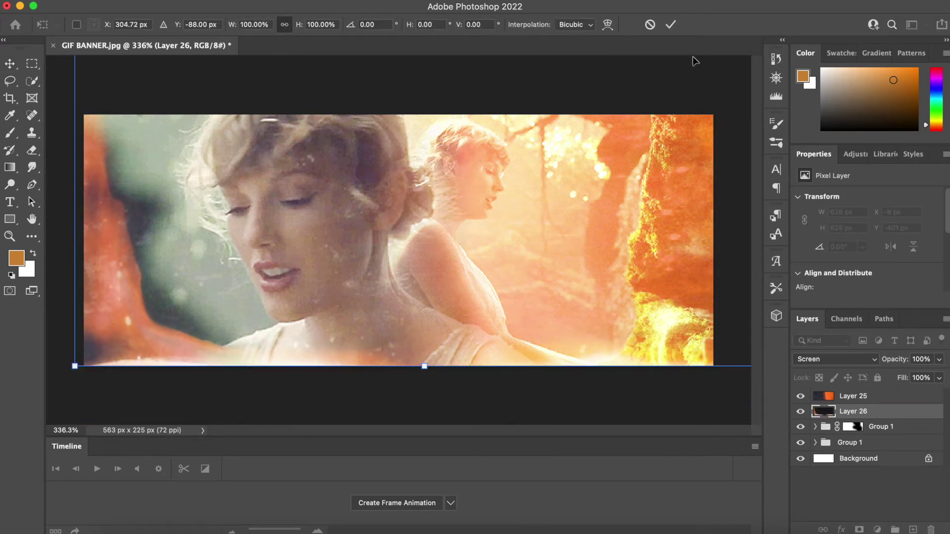
pyautogui.click(670, 24)
# Erase the overlay away from the left face and hair with a smaller eraser brush
pyautogui.press('e')
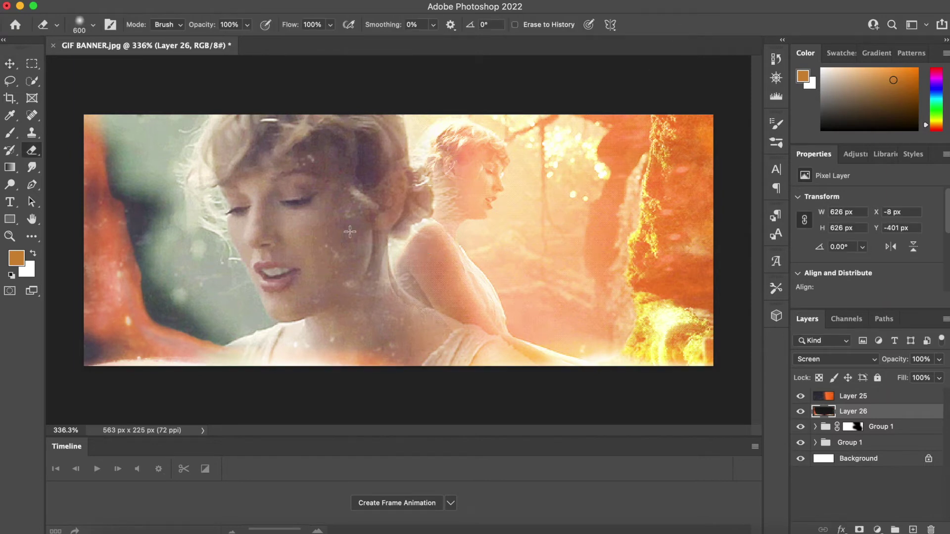
pyautogui.press('[')
pyautogui.press('[')
pyautogui.press('[')
pyautogui.press('[')
pyautogui.press('[')
pyautogui.press('[')
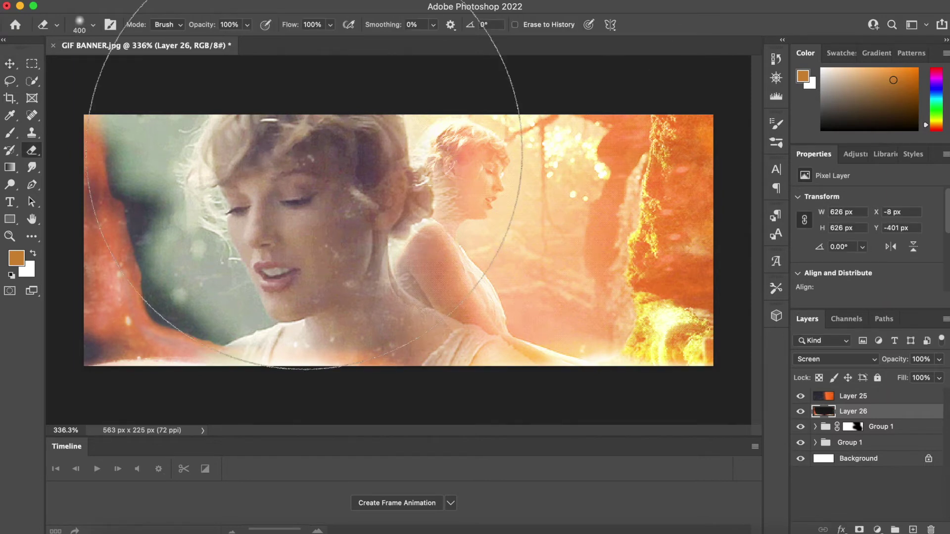
pyautogui.moveTo(286, 162)
pyautogui.mouseDown()
pyautogui.moveTo(297, 158)
pyautogui.moveTo(332, 188)
pyautogui.moveTo(341, 168)
pyautogui.moveTo(438, 145)
pyautogui.moveTo(475, 277)
pyautogui.mouseUp()
pyautogui.click(834, 398)
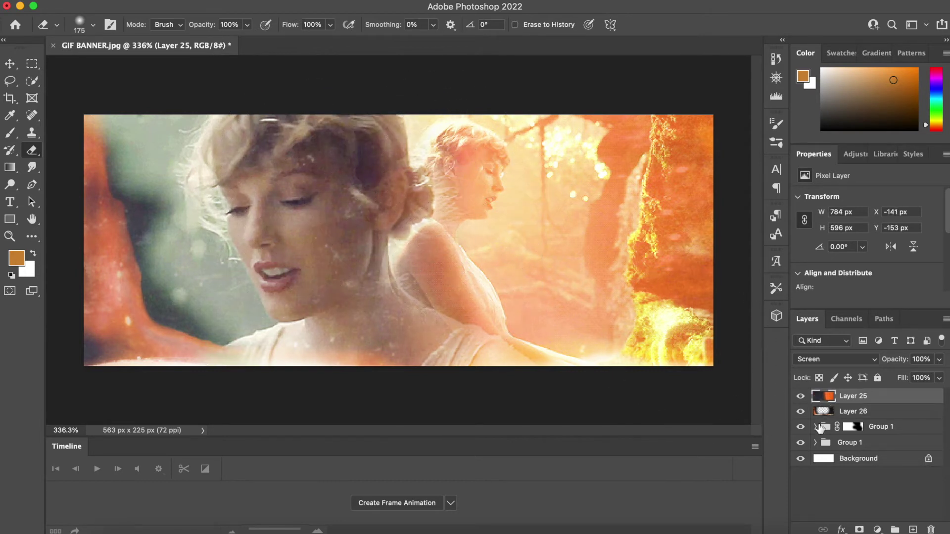
pyautogui.press('[')
pyautogui.press('[')
pyautogui.click(9, 66)
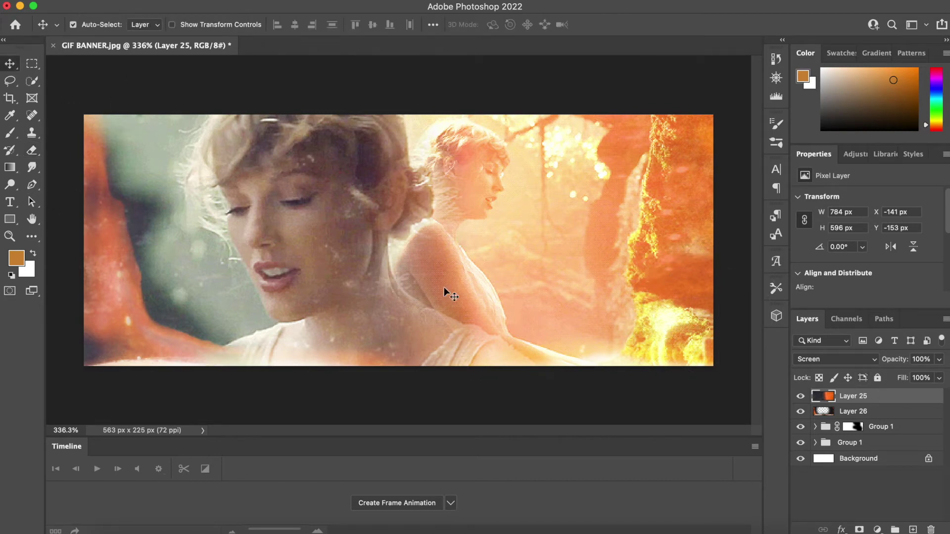
pyautogui.click(94, 0)
# Open the angie colouring PSD from Downloads > GRAPHICS > PSDS and float it over the banner
pyautogui.click(123, 19)
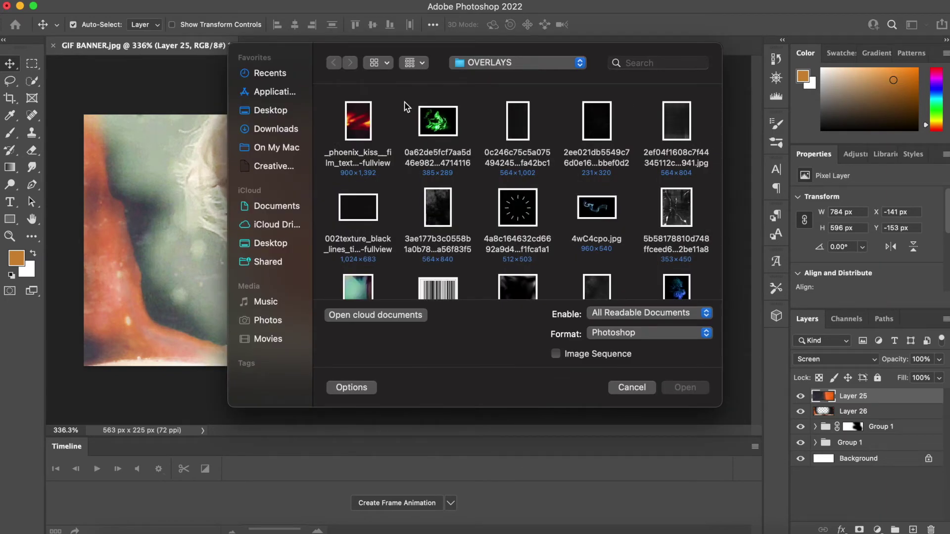
pyautogui.click(278, 130)
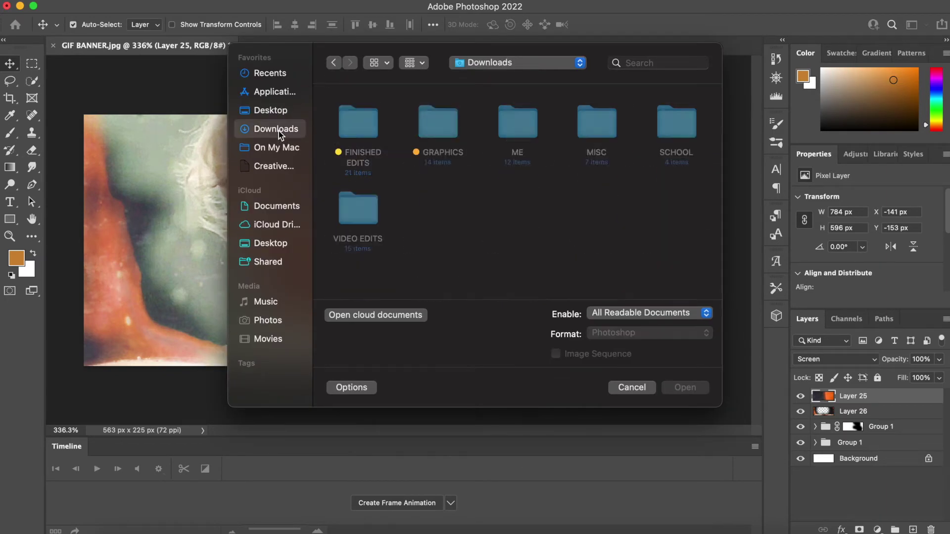
pyautogui.click(521, 120)
pyautogui.click(444, 124)
pyautogui.doubleClick(446, 124)
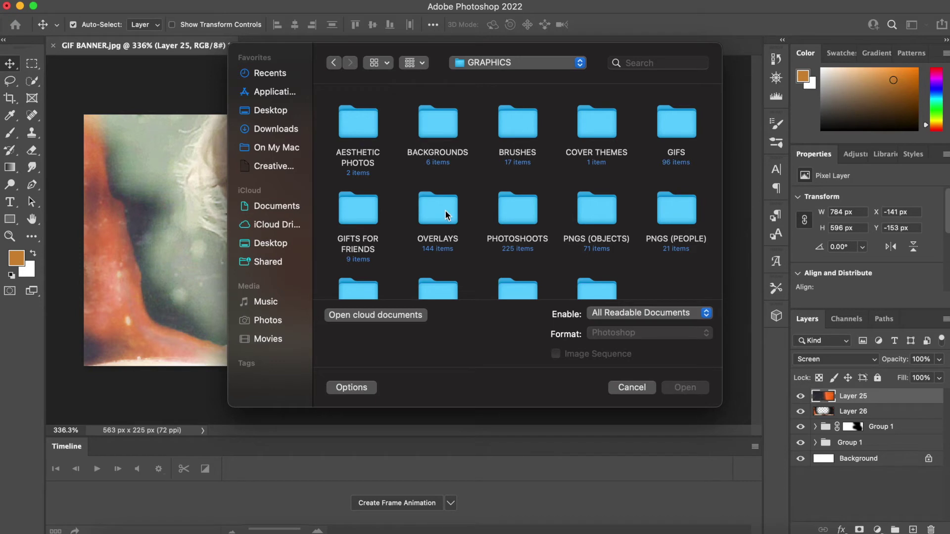
pyautogui.scroll(-3, 376, 250)
pyautogui.doubleClick(370, 258)
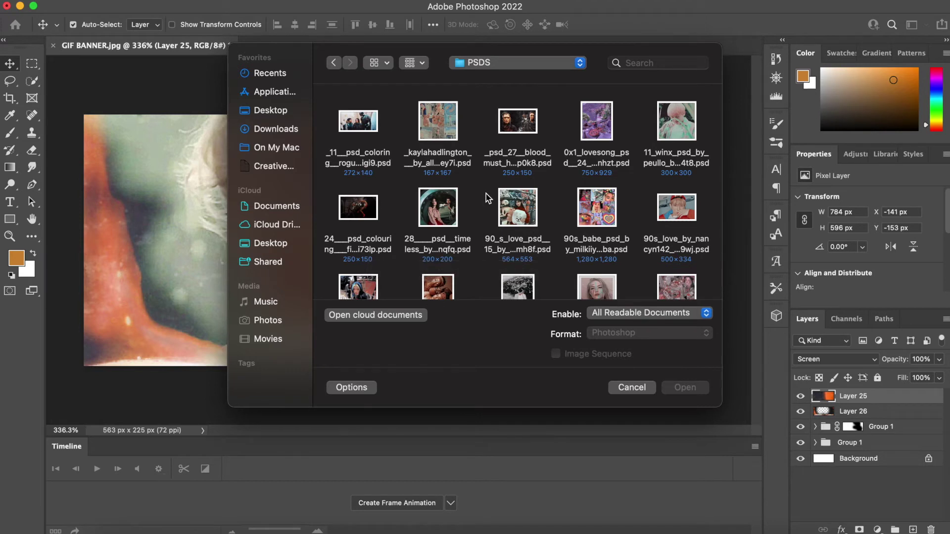
pyautogui.scroll(-3, 488, 198)
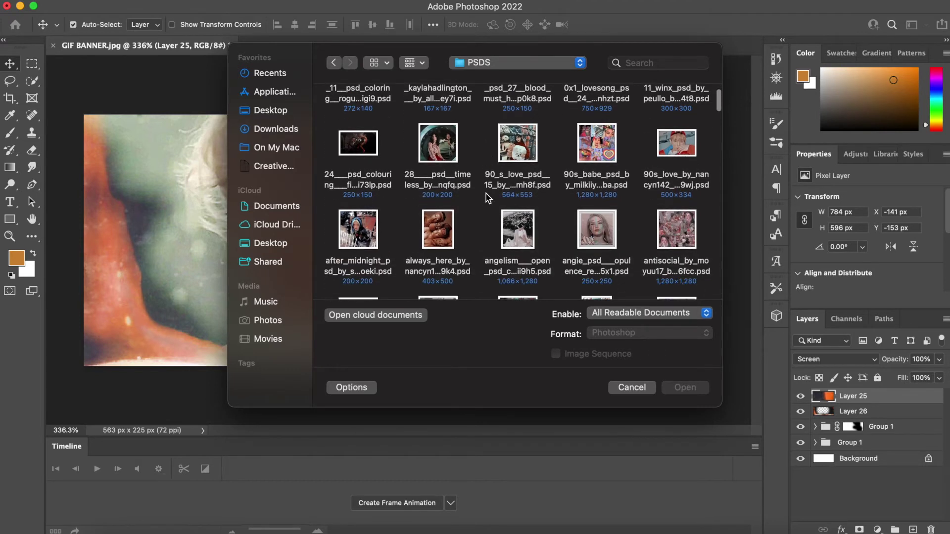
pyautogui.scroll(-5, 591, 231)
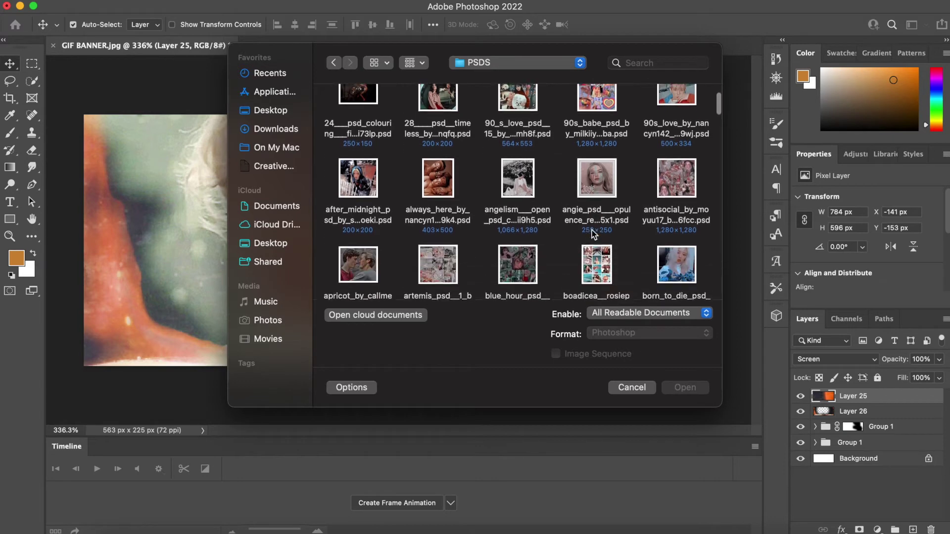
pyautogui.scroll(3, 613, 180)
pyautogui.doubleClick(603, 161)
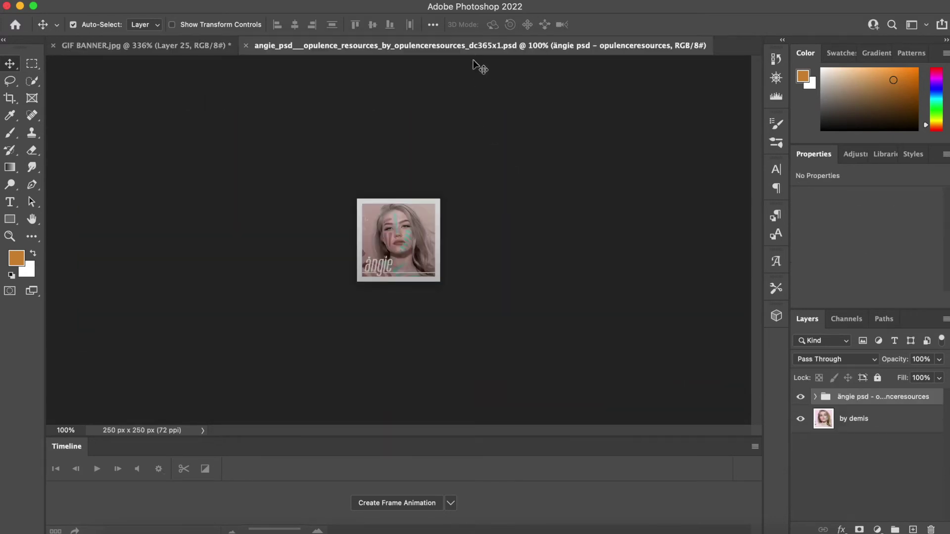
pyautogui.moveTo(475, 45); pyautogui.dragTo(452, 123)
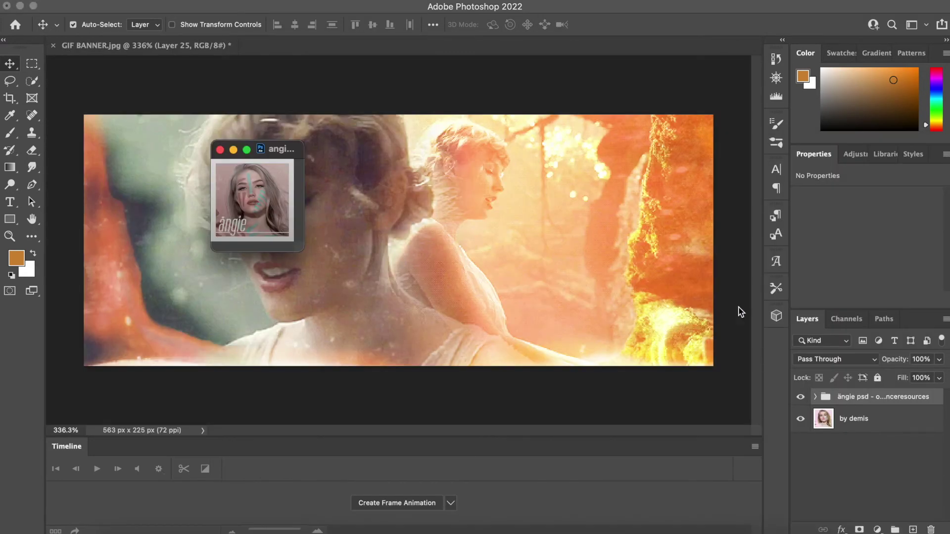
# Copy the angie colouring group into the banner and lower its opacity to 54%
pyautogui.moveTo(837, 395); pyautogui.dragTo(702, 336)
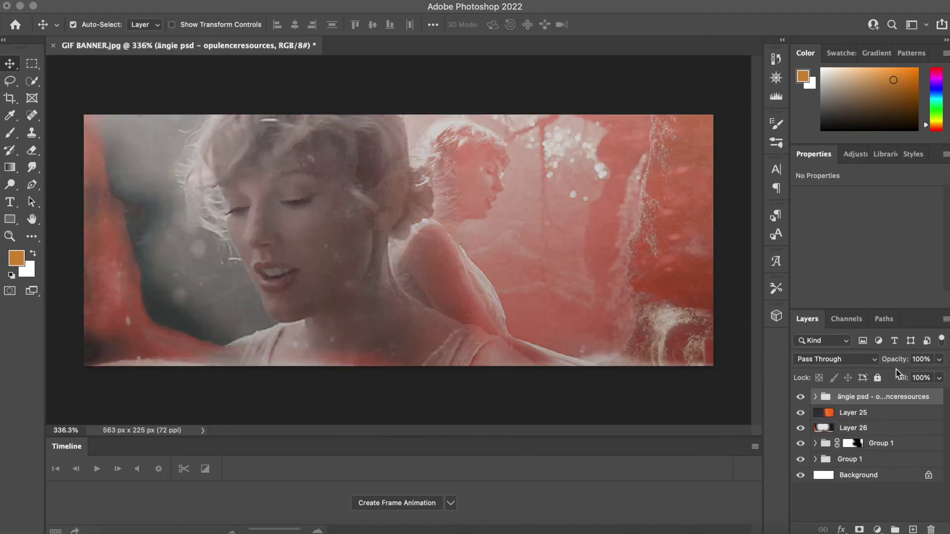
pyautogui.click(939, 359)
pyautogui.moveTo(942, 374); pyautogui.dragTo(913, 377)
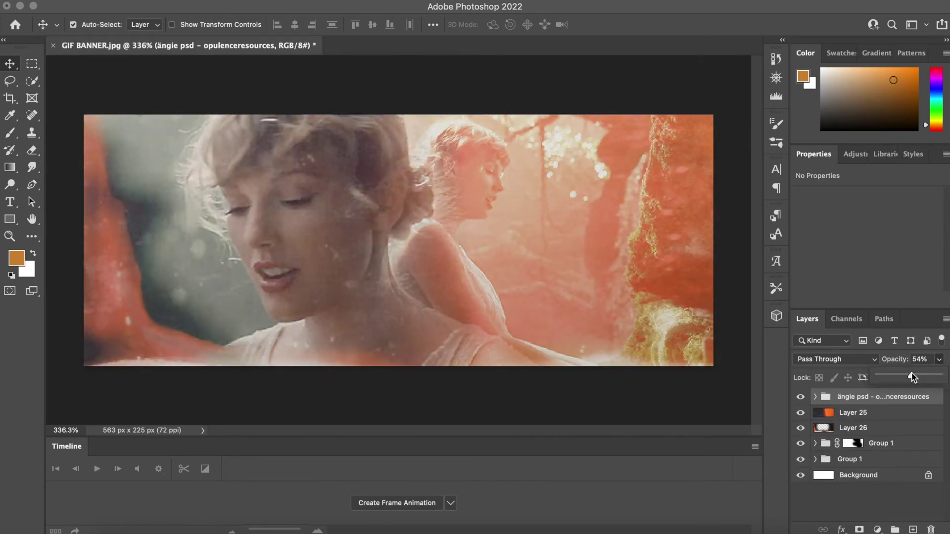
# Add a Brightness/Contrast adjustment layer with brightness 22 and contrast −19
pyautogui.click(855, 154)
pyautogui.click(810, 184)
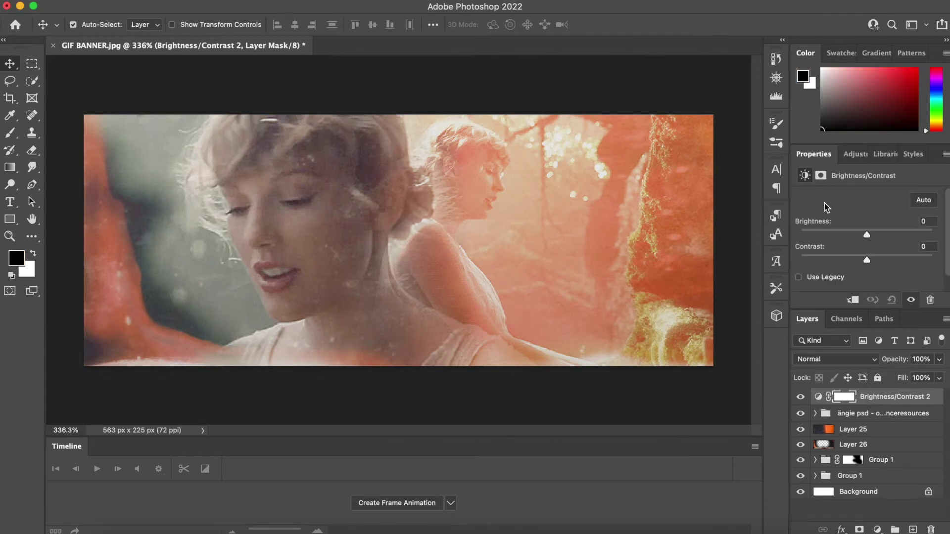
pyautogui.moveTo(869, 233); pyautogui.dragTo(852, 261)
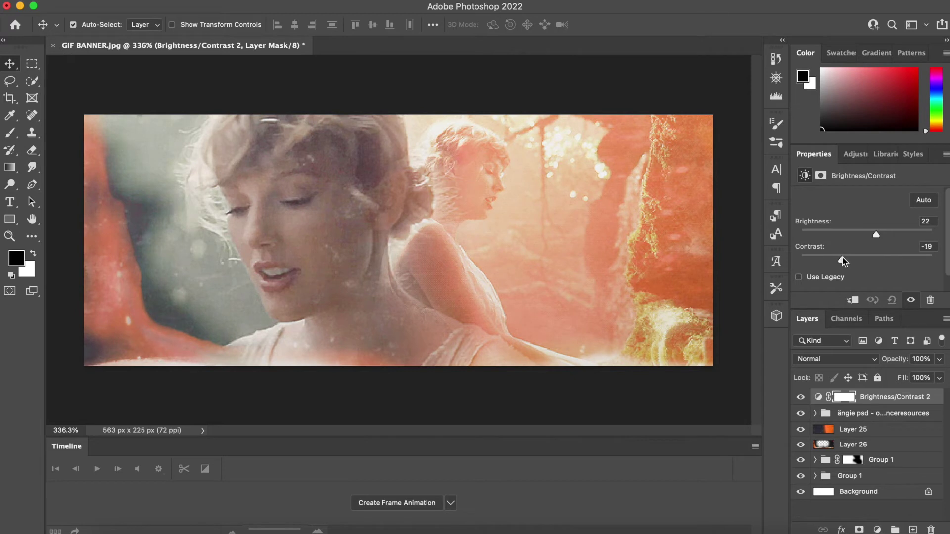
pyautogui.click(851, 156)
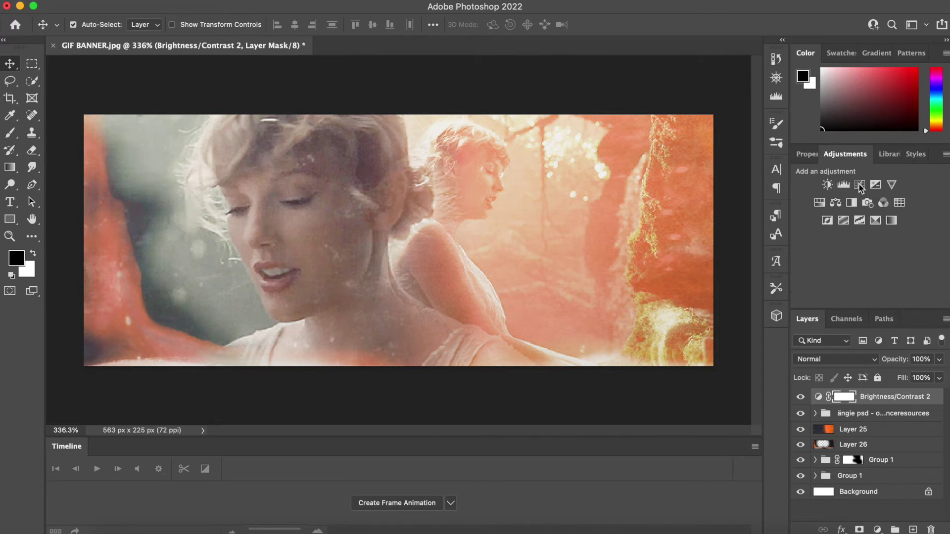
# Add a Vibrance adjustment, boosting vibrance and raising saturation to +32
pyautogui.click(890, 185)
pyautogui.moveTo(867, 212); pyautogui.dragTo(931, 229)
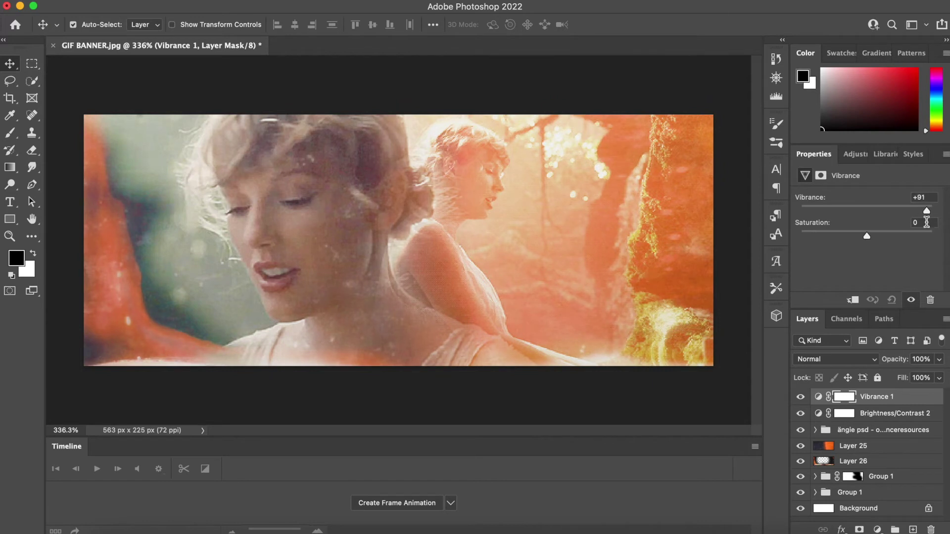
pyautogui.moveTo(867, 236); pyautogui.dragTo(888, 237)
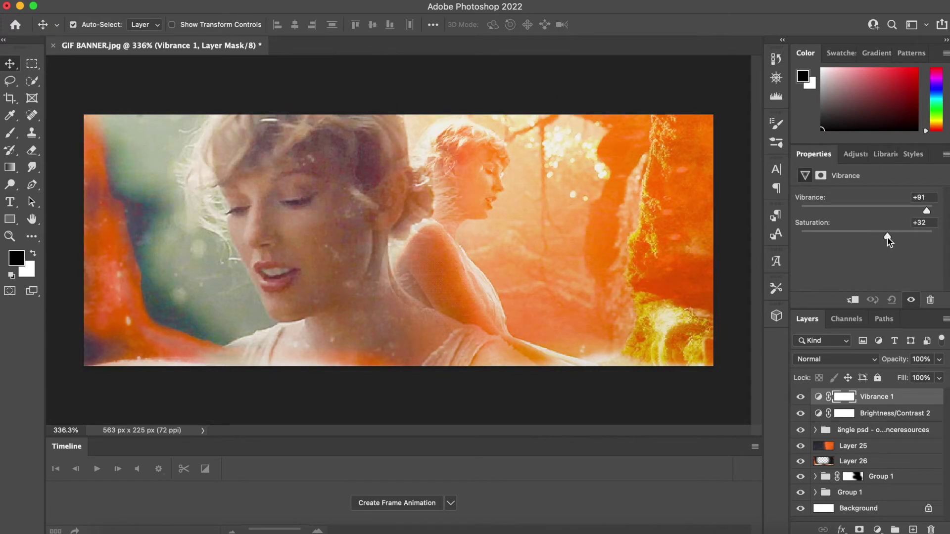
# Add a Hue/Saturation adjustment that shifts the hue slightly toward red
pyautogui.click(856, 154)
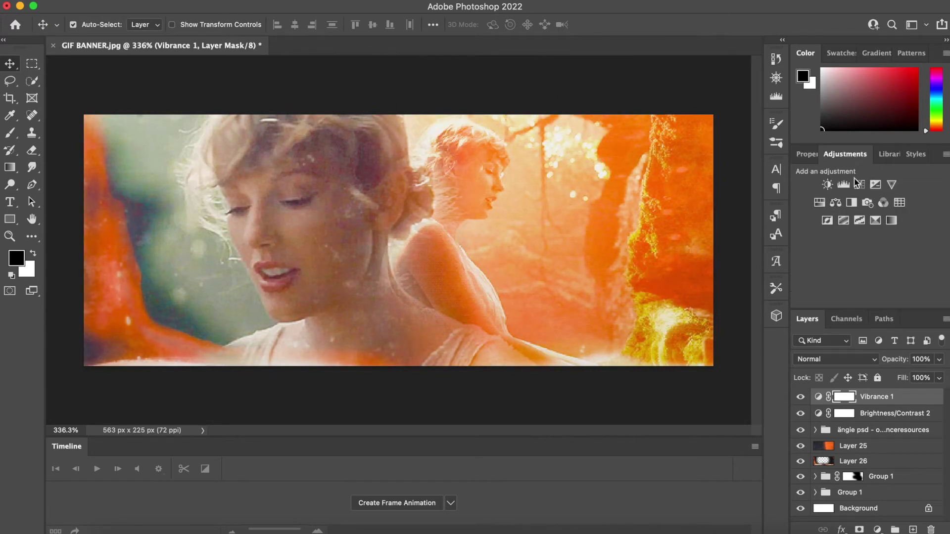
pyautogui.click(818, 203)
pyautogui.moveTo(867, 250)
pyautogui.mouseDown()
pyautogui.moveTo(852, 251)
pyautogui.moveTo(866, 251)
pyautogui.mouseUp()
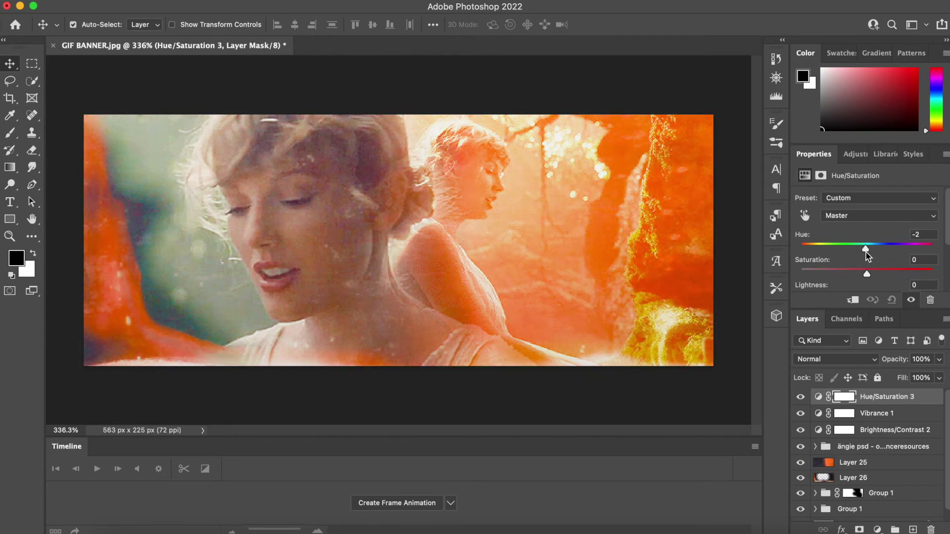
# Add a Curves adjustment that deepens the shadows and lifts the highlights
pyautogui.click(847, 154)
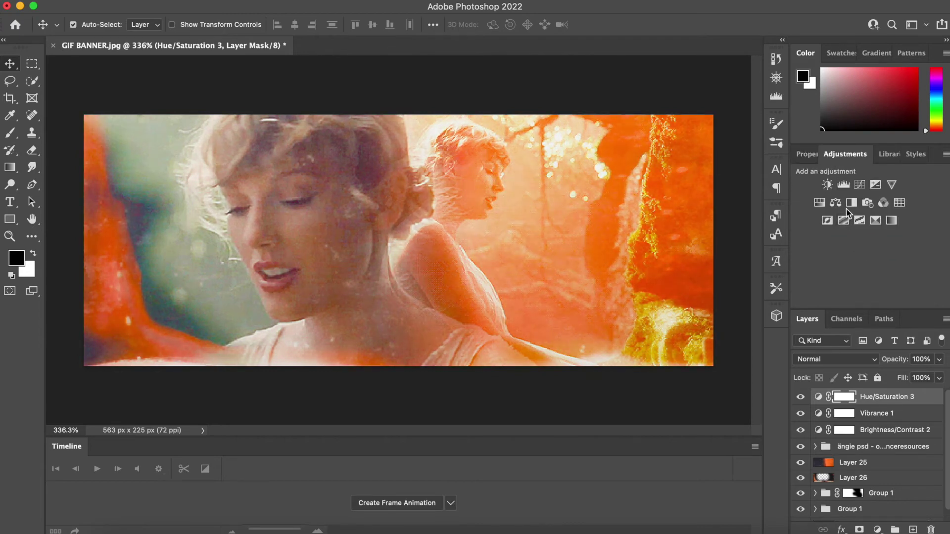
pyautogui.click(860, 184)
pyautogui.click(879, 255)
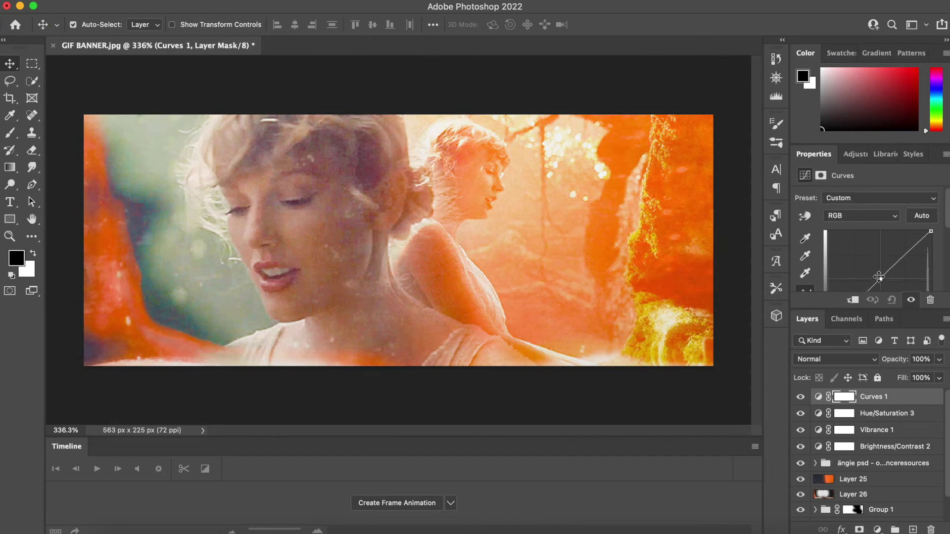
pyautogui.click(860, 281)
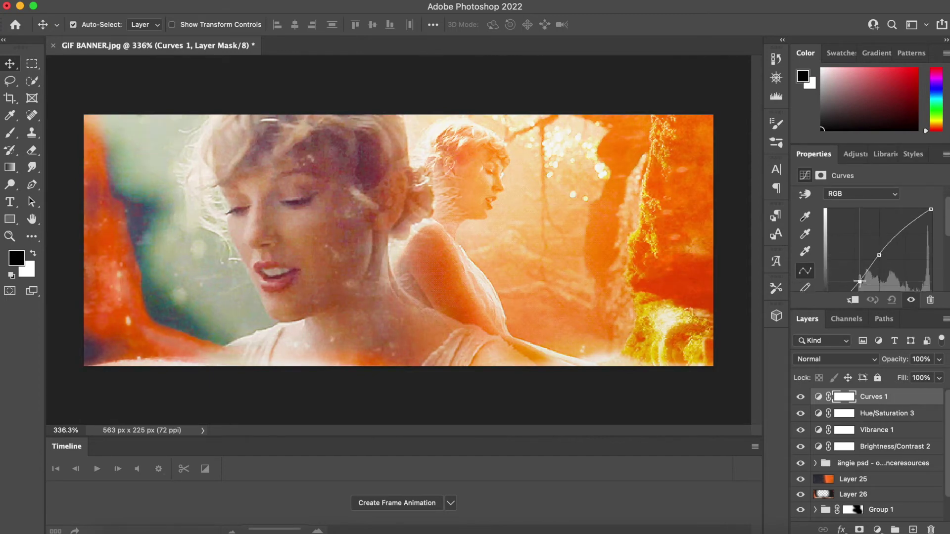
pyautogui.moveTo(860, 282); pyautogui.dragTo(862, 283)
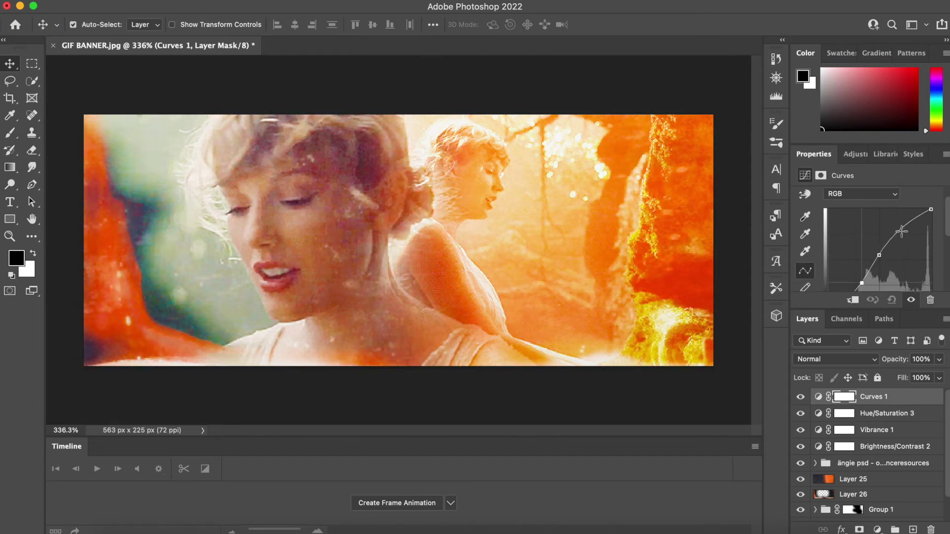
pyautogui.moveTo(902, 231); pyautogui.dragTo(905, 233)
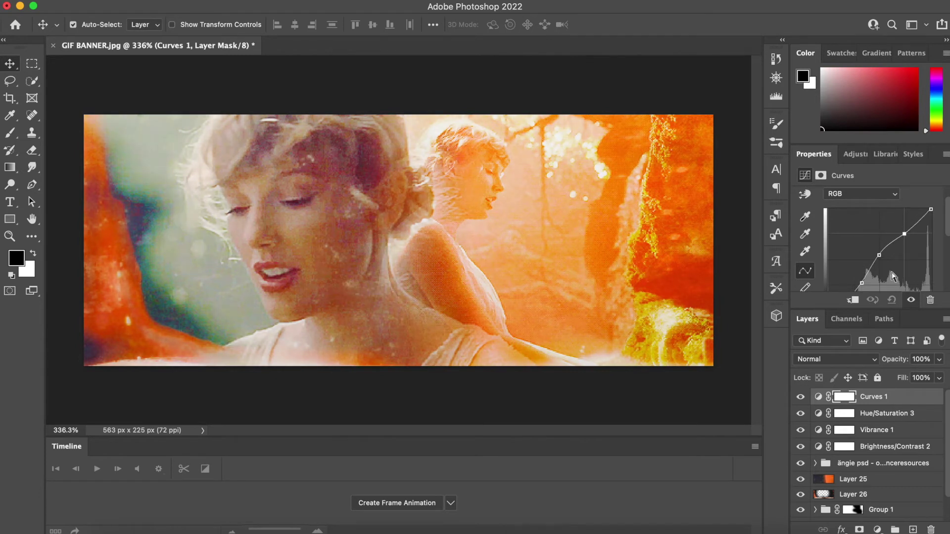
# Add a Black & White adjustment above Group 1 to grey out the left face
pyautogui.scroll(-2, 843, 477)
pyautogui.doubleClick(882, 481)
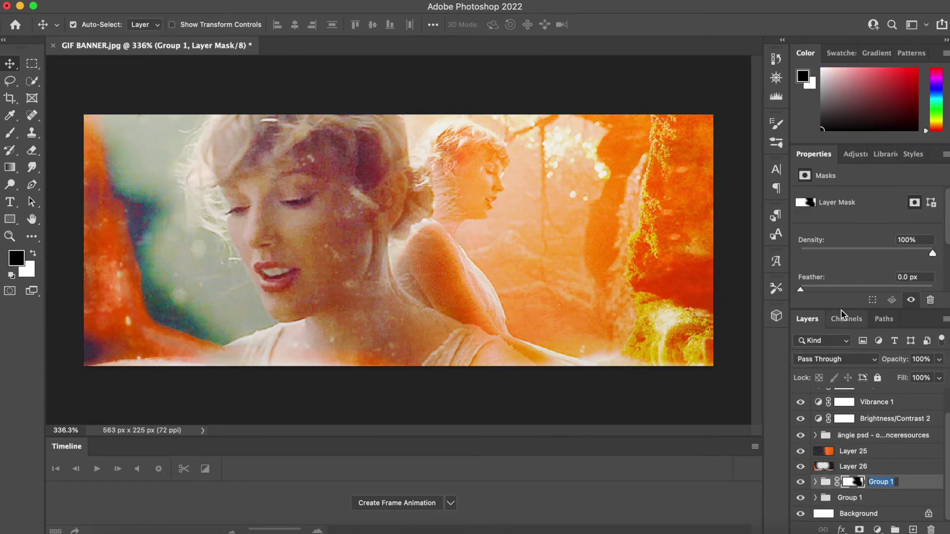
pyautogui.click(862, 157)
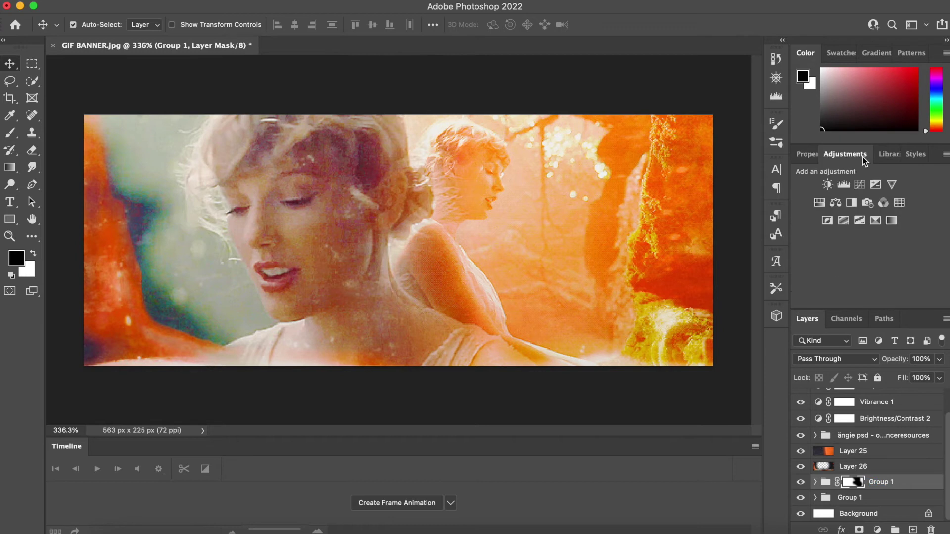
pyautogui.click(848, 205)
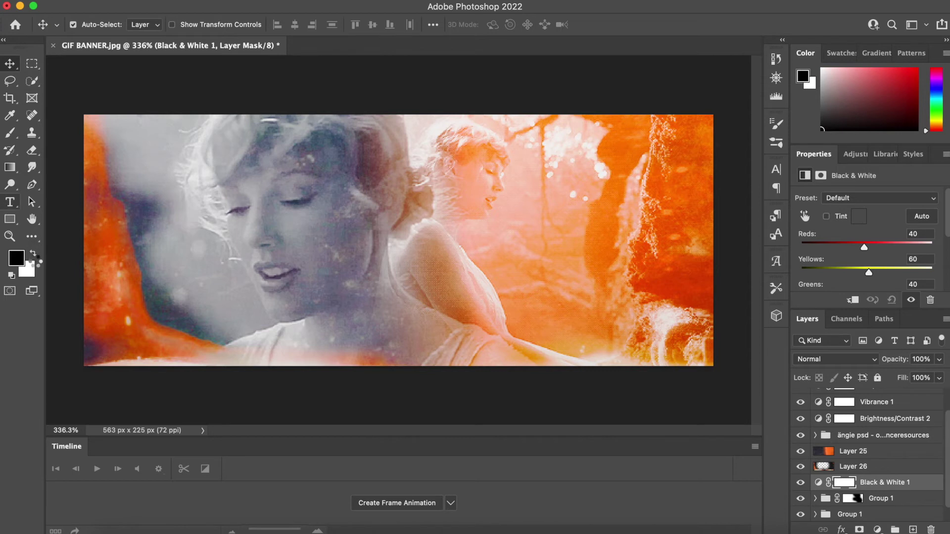
pyautogui.click(10, 202)
# Type 'love, ashton' in white as a new text layer near the canvas centre
pyautogui.click(32, 254)
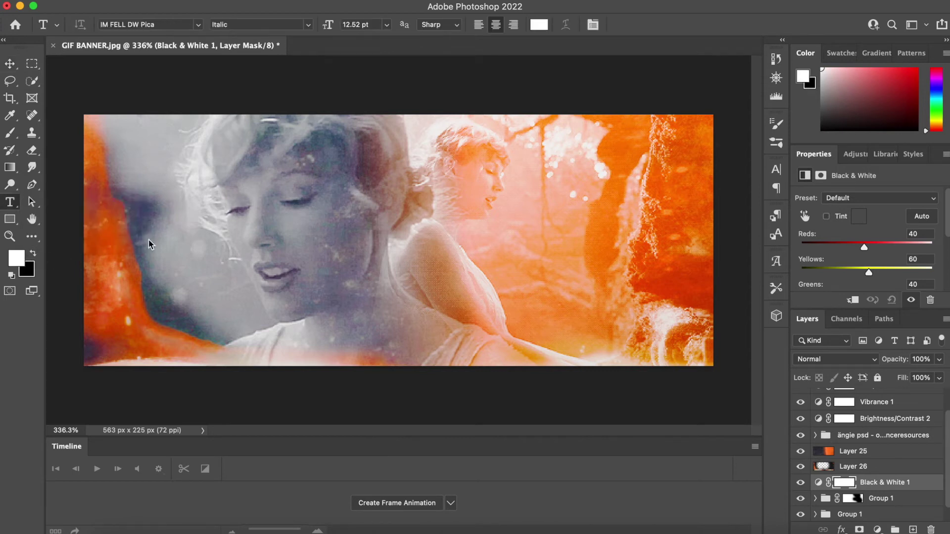
pyautogui.click(397, 252)
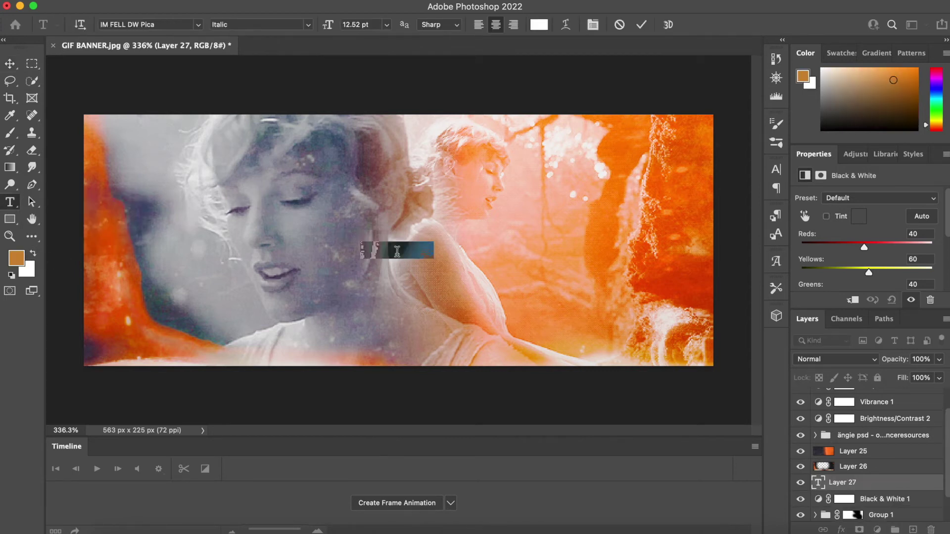
pyautogui.press('BackSpace')
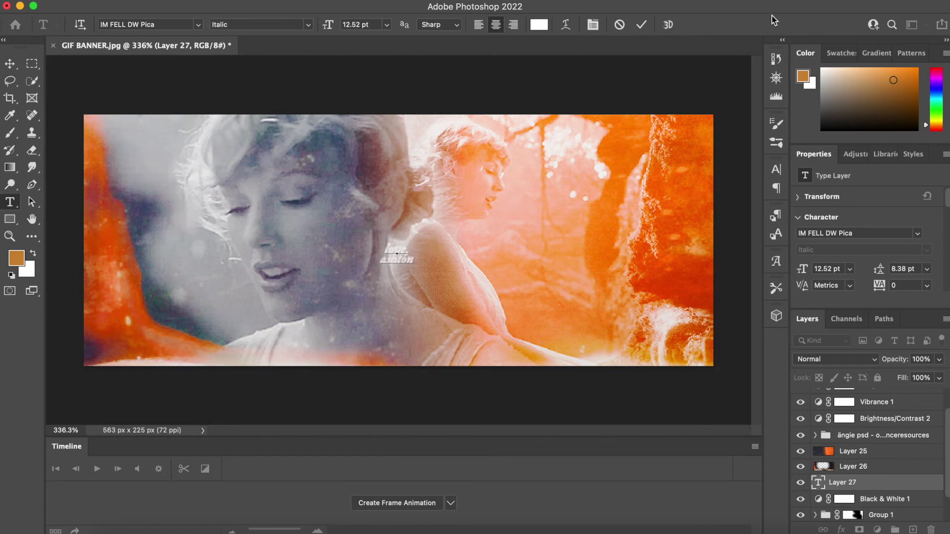
pyautogui.click(642, 26)
# Scale the text up to about 453%, keeping the Normal blend mode
pyautogui.hotkey('ctrl', 't')
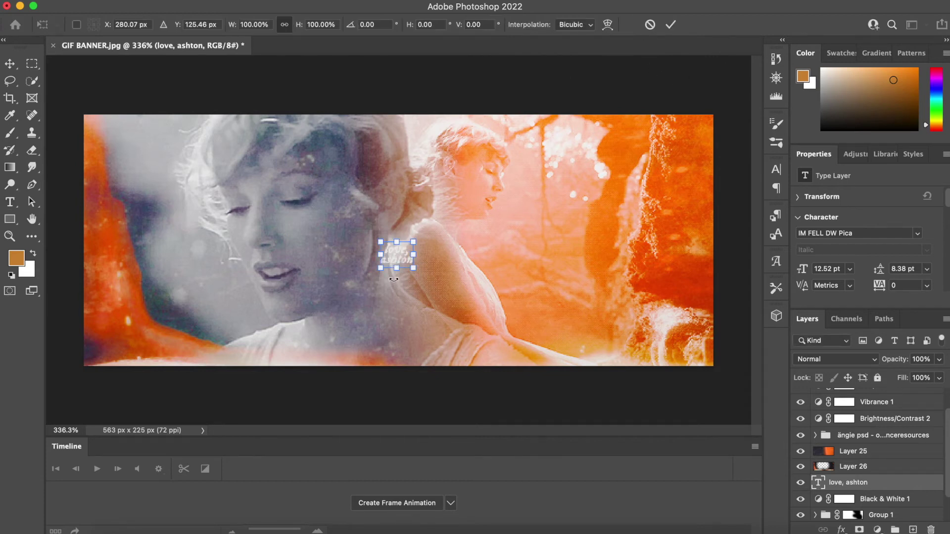
pyautogui.moveTo(395, 267); pyautogui.dragTo(414, 261)
pyautogui.click(670, 24)
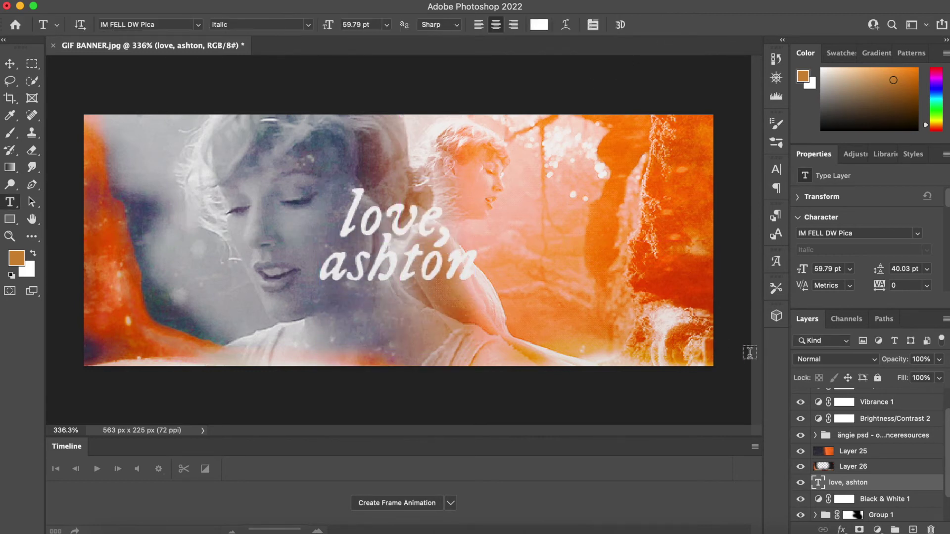
pyautogui.click(810, 361)
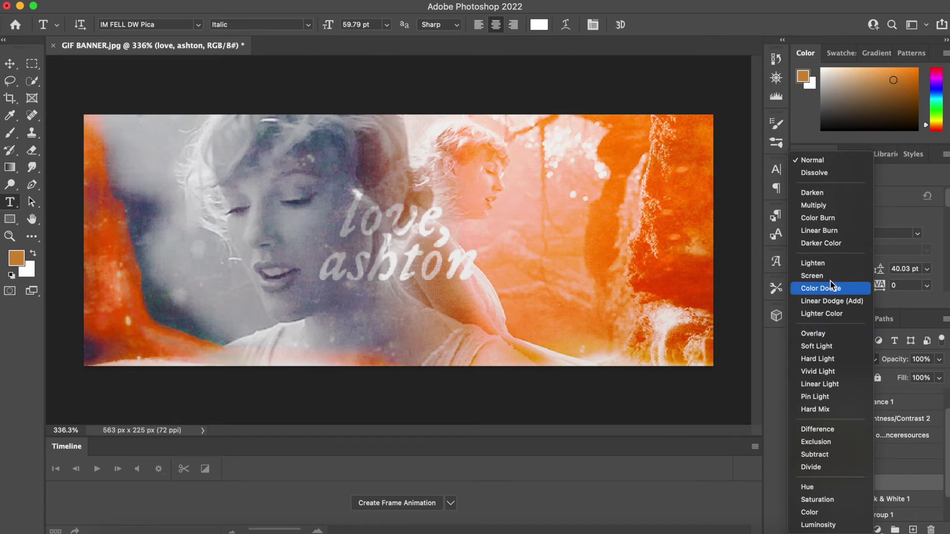
pyautogui.click(839, 164)
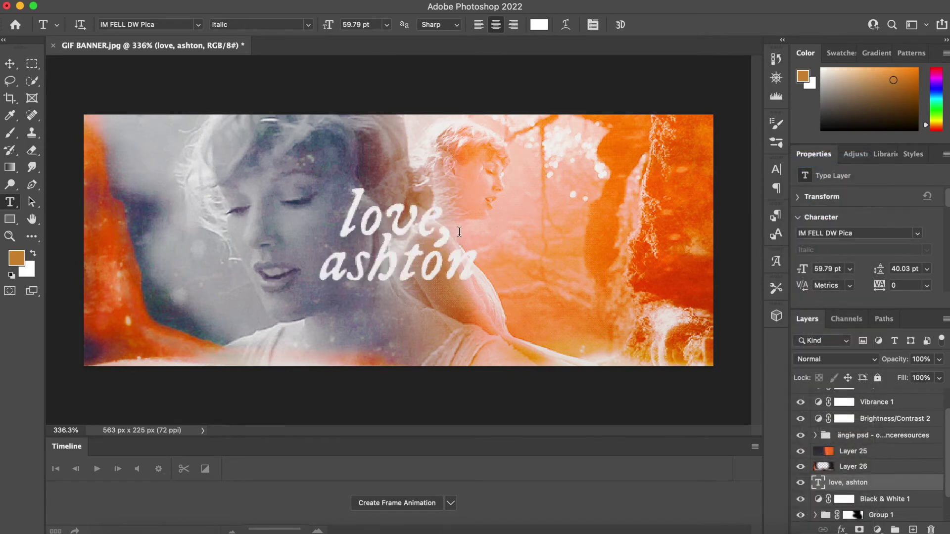
# Select all the text and hide the colouring and adjustment layers above it
pyautogui.doubleClick(395, 252)
pyautogui.press('super+a')
pyautogui.click(800, 436)
pyautogui.moveTo(800, 435); pyautogui.dragTo(800, 392)
pyautogui.scroll(1, 800, 407)
pyautogui.scroll(1, 800, 396)
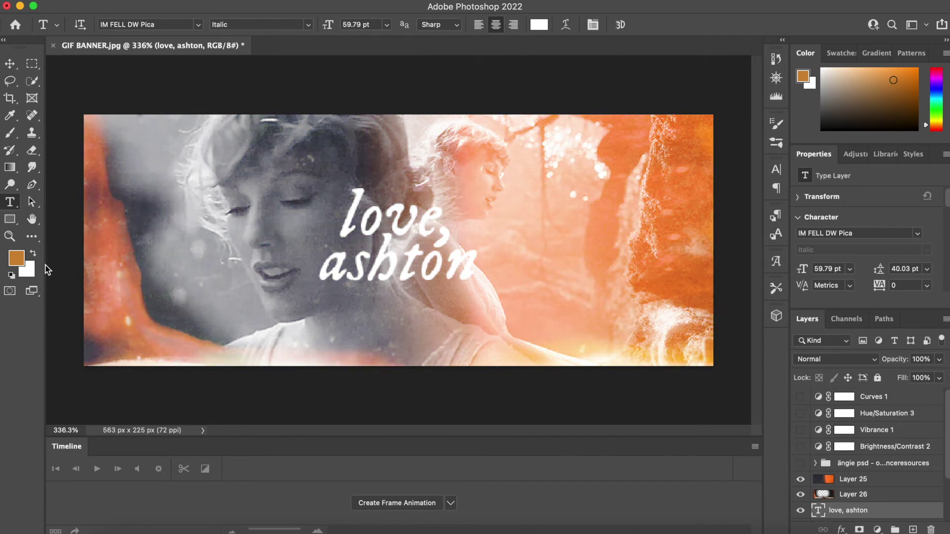
pyautogui.click(19, 262)
# Colour the whole 'love, ashton' text with an orange sampled from the image
pyautogui.click(633, 139)
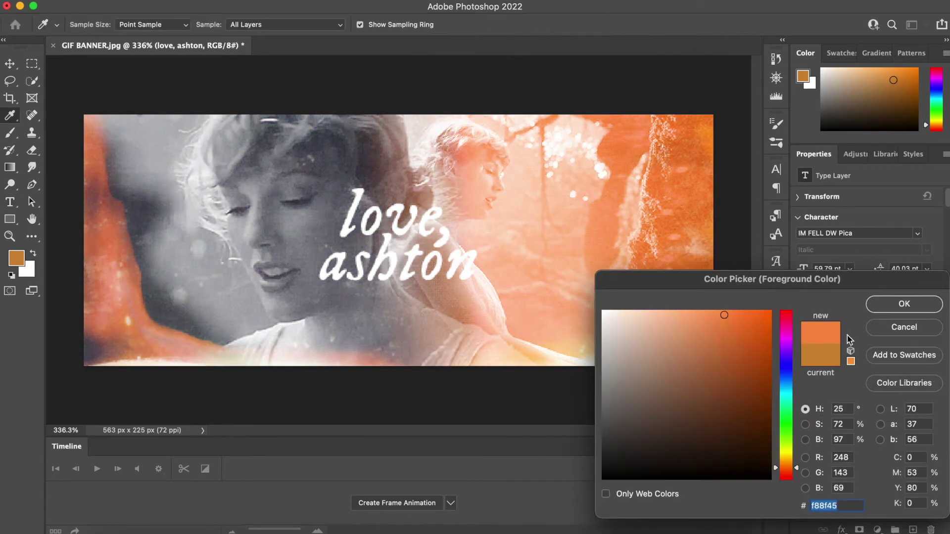
pyautogui.click(904, 303)
pyautogui.doubleClick(343, 242)
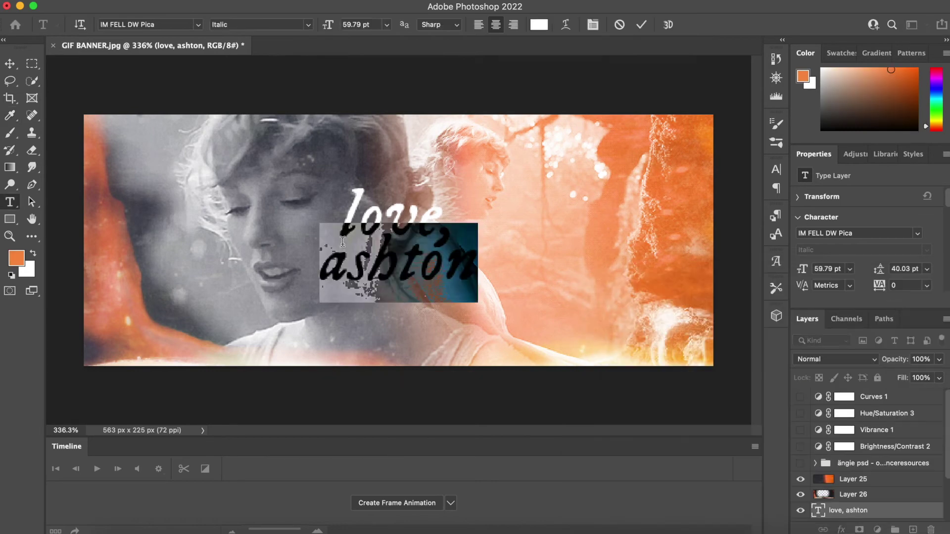
pyautogui.press('super+a')
pyautogui.click(22, 256)
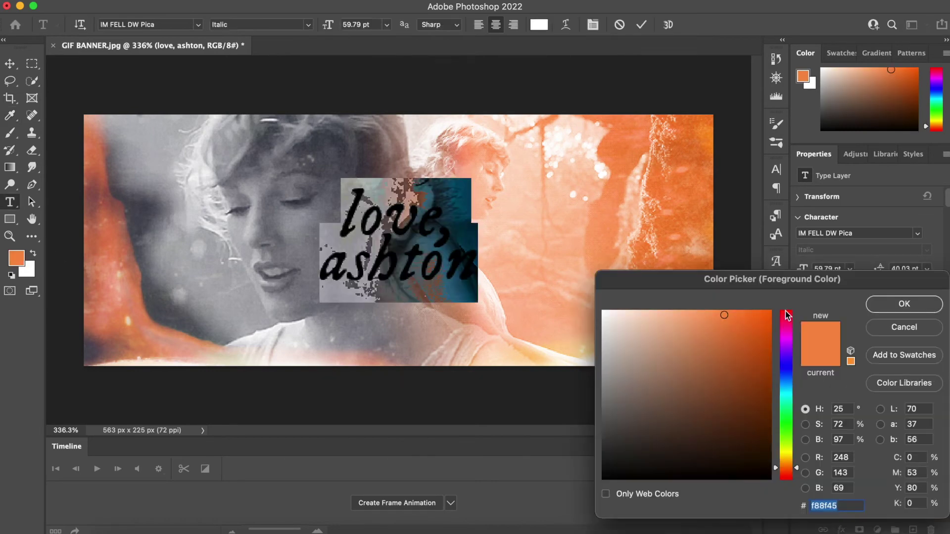
pyautogui.click(904, 303)
pyautogui.click(398, 237)
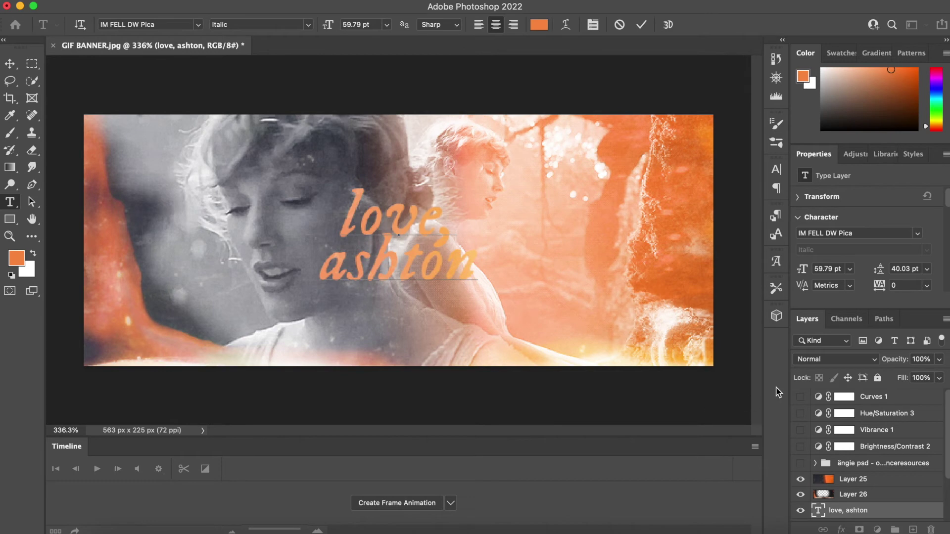
# Turn the angie group, Brightness/Contrast 2, Vibrance 1 and Hue/Saturation 3 back on
pyautogui.click(800, 463)
pyautogui.click(800, 446)
pyautogui.click(800, 430)
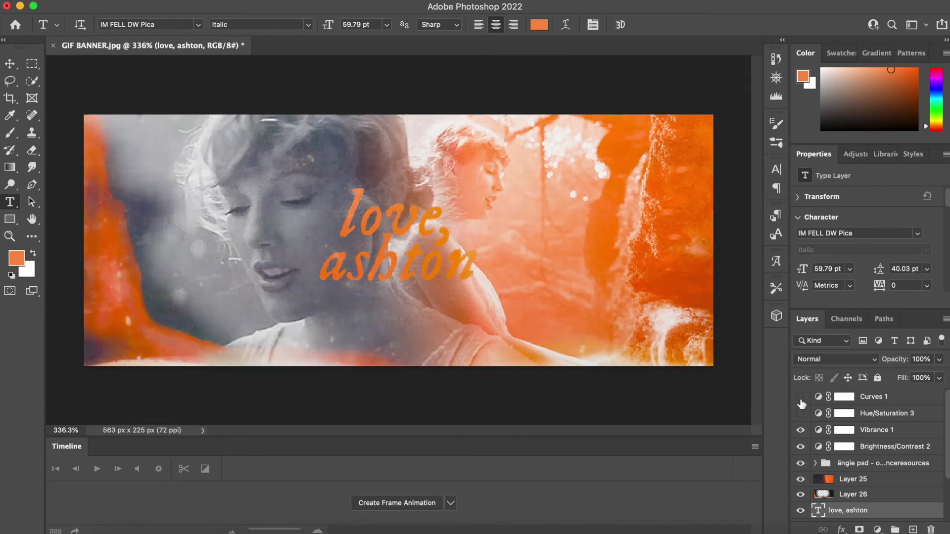
pyautogui.click(800, 413)
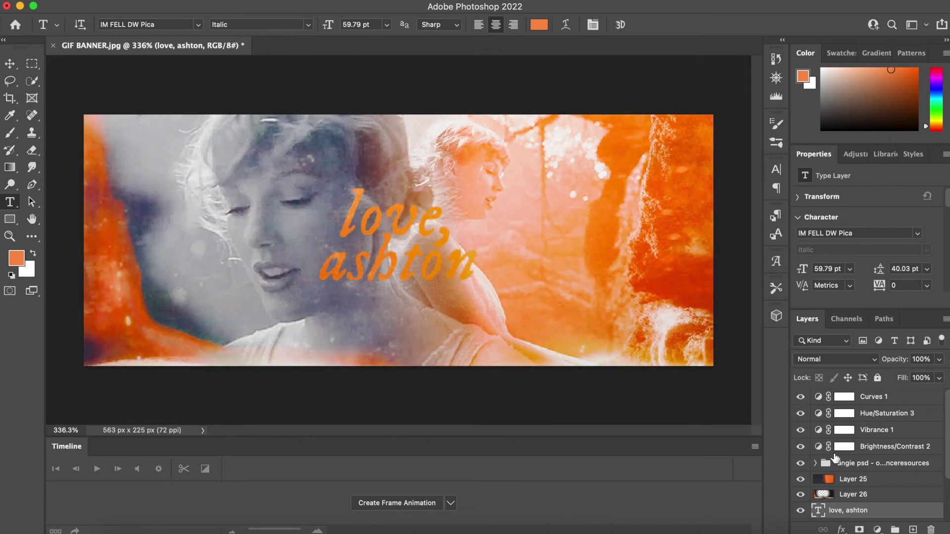
pyautogui.scroll(-3, 835, 457)
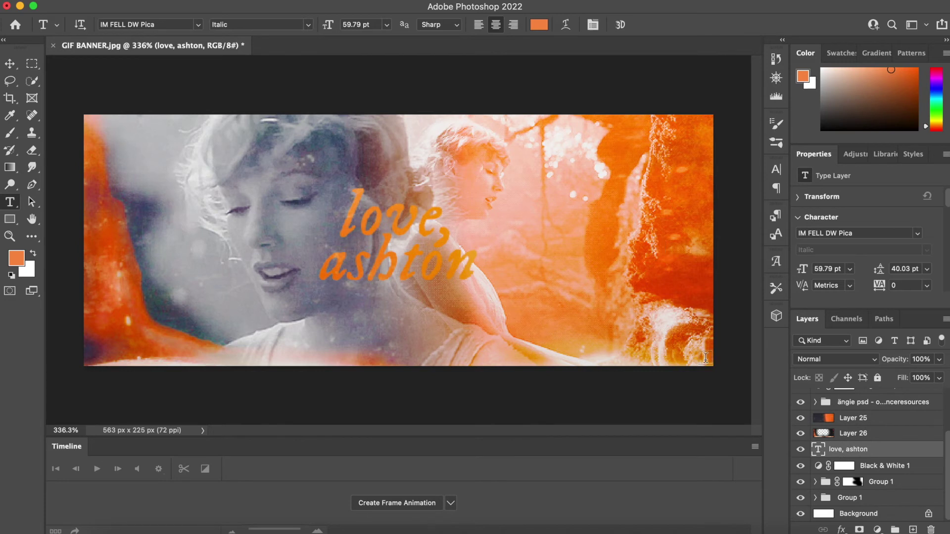
# Set the text layer's blend mode to Difference
pyautogui.click(828, 363)
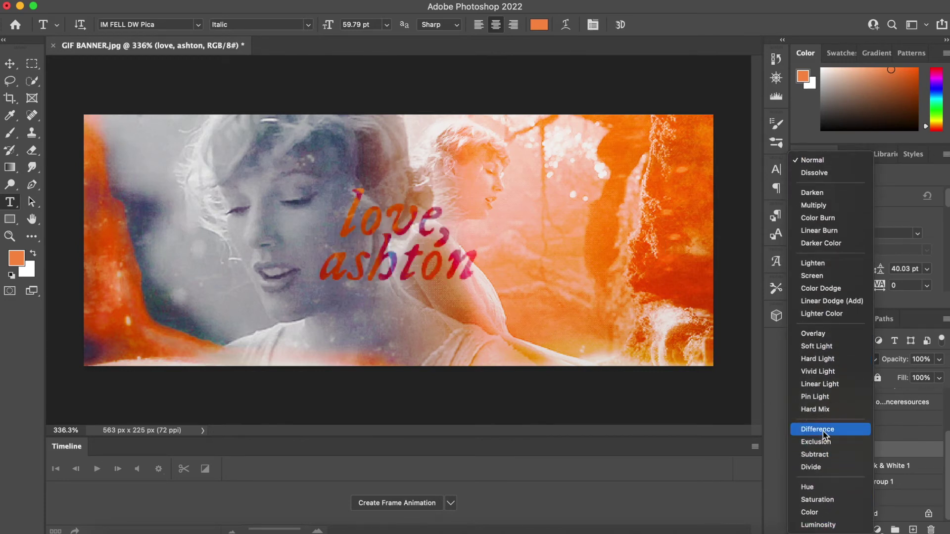
pyautogui.click(823, 432)
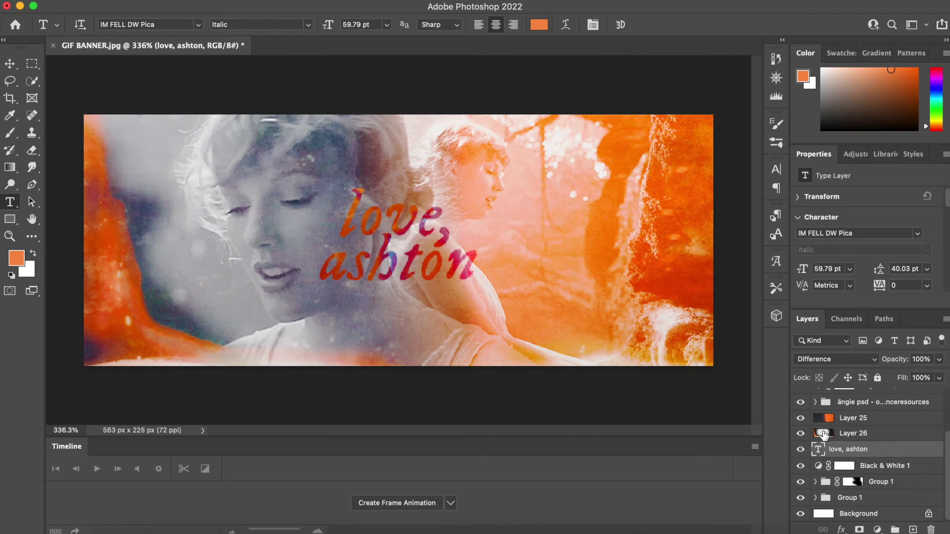
pyautogui.click(8, 64)
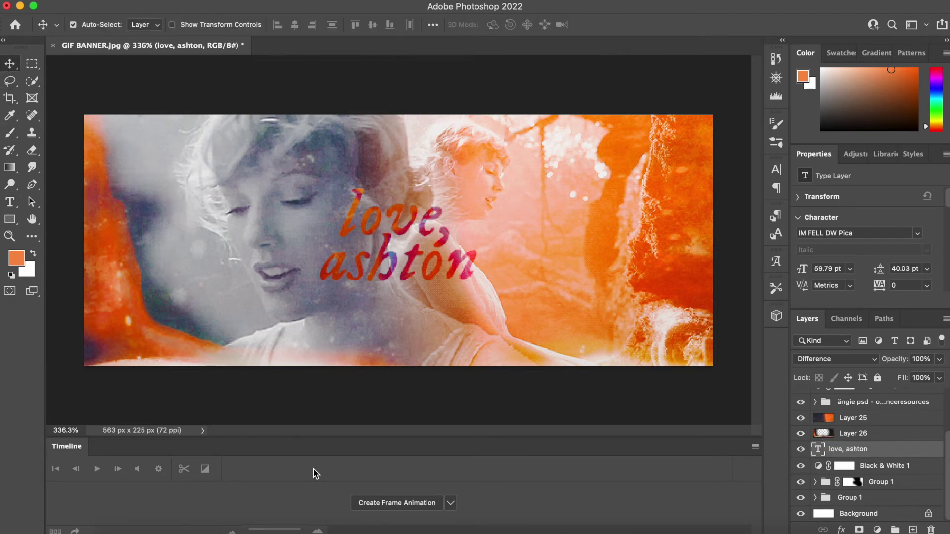
# Create a frame animation in the Timeline, leaving the frame delay unchanged, and expand Group 1
pyautogui.click(370, 503)
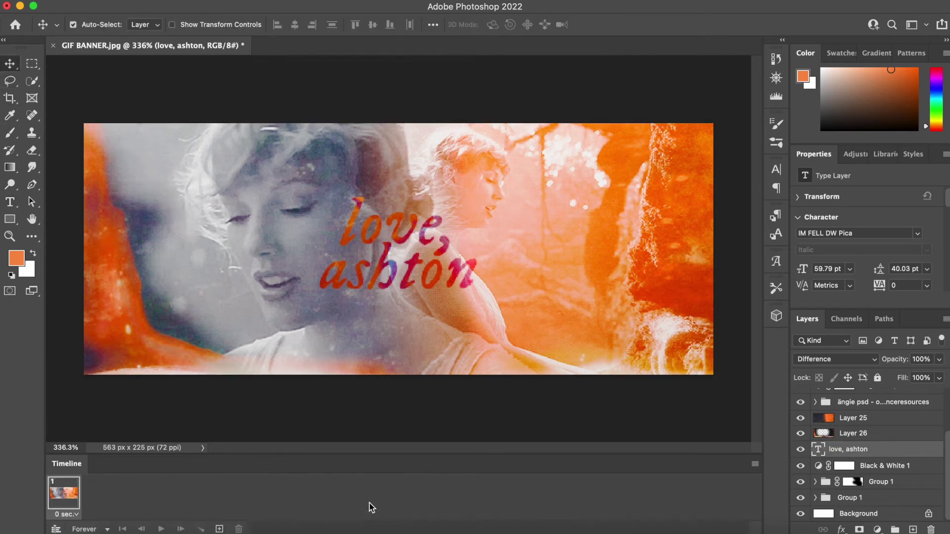
pyautogui.click(77, 515)
pyautogui.click(691, 464)
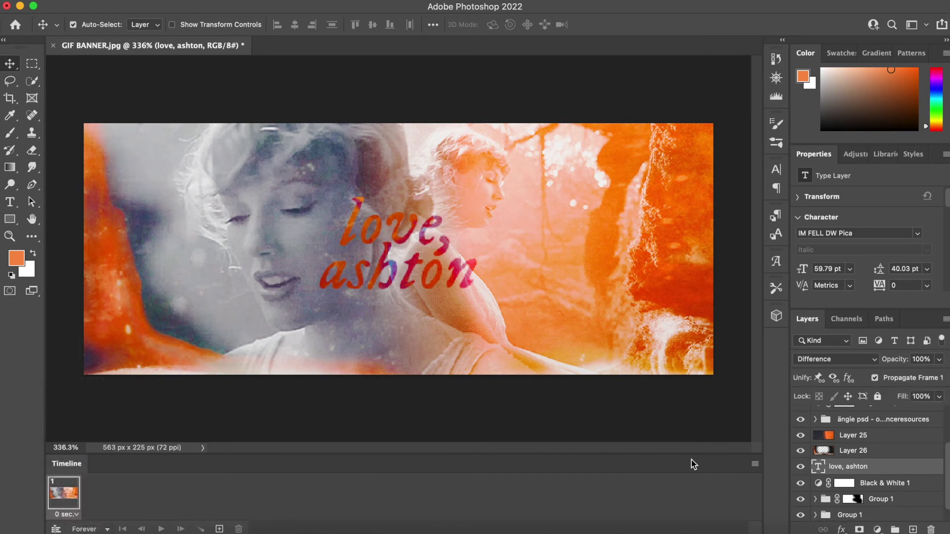
pyautogui.click(816, 500)
pyautogui.scroll(-10, 819, 502)
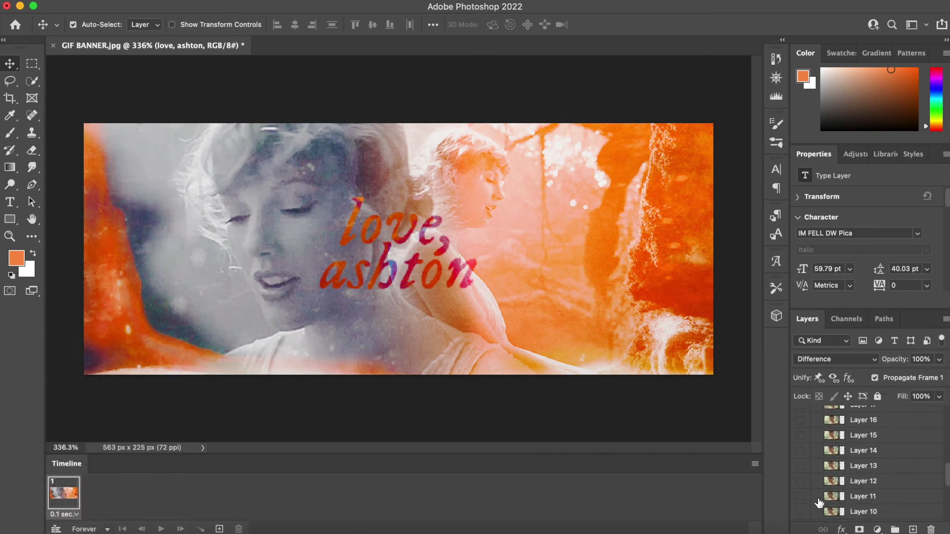
pyautogui.scroll(-3, 819, 501)
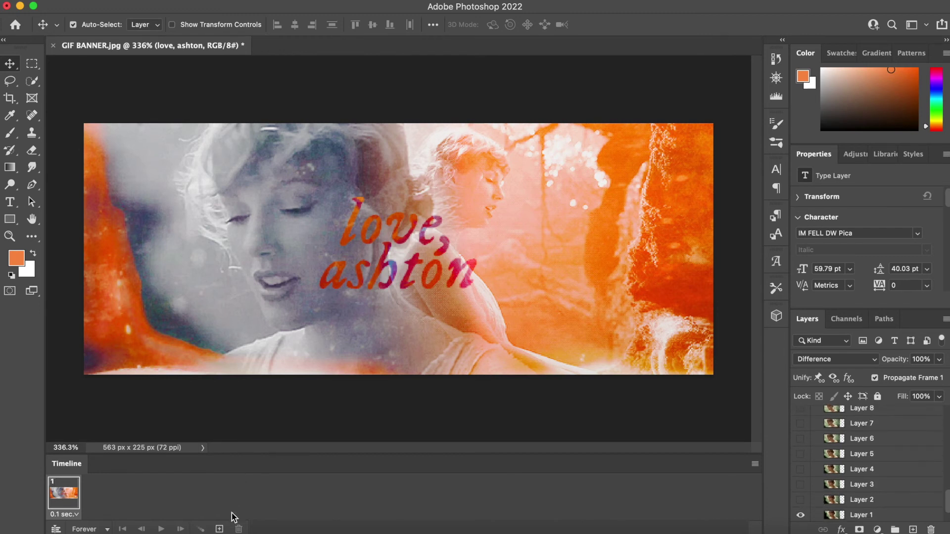
# Add frames 2 through 7, turning on Layers 2, 4, 5, 6 and 7 in their frames
pyautogui.click(220, 529)
pyautogui.click(800, 500)
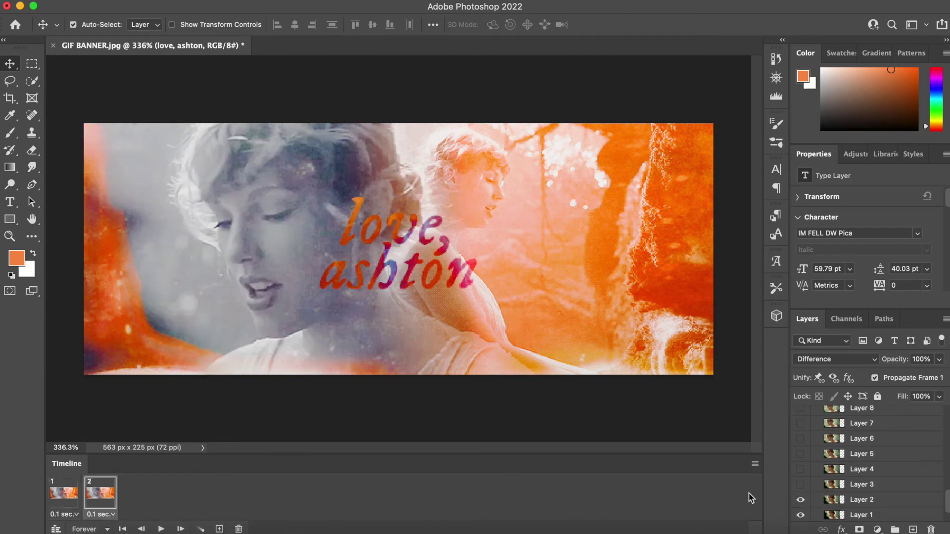
pyautogui.click(219, 529)
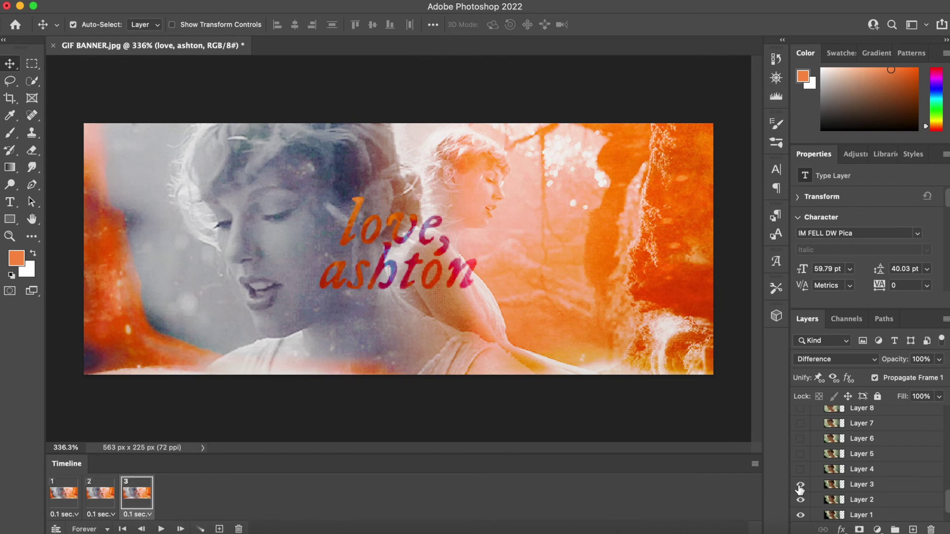
pyautogui.click(220, 529)
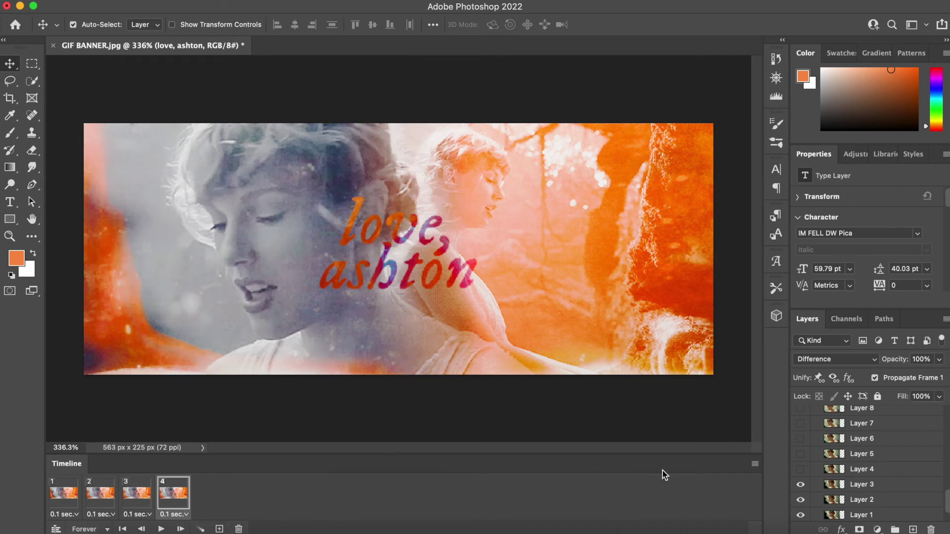
pyautogui.click(800, 469)
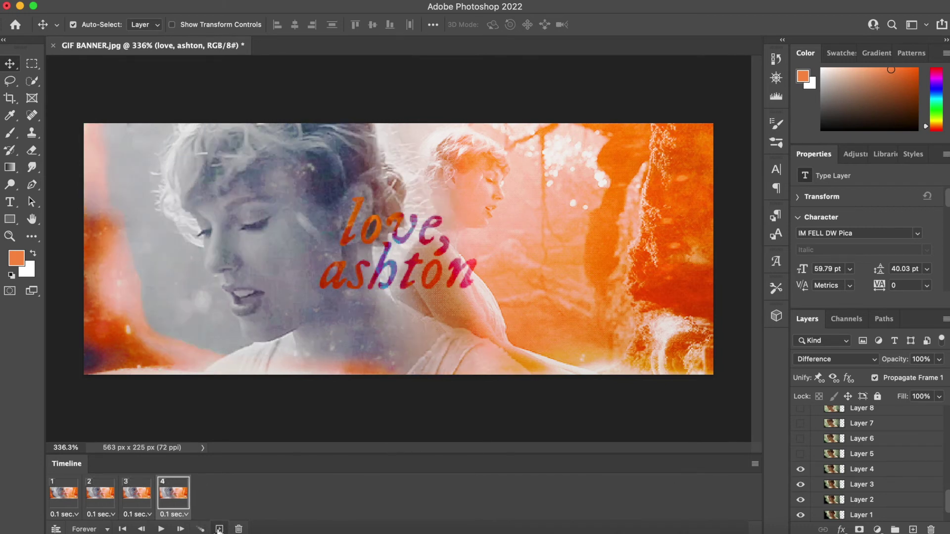
pyautogui.click(219, 529)
pyautogui.click(800, 454)
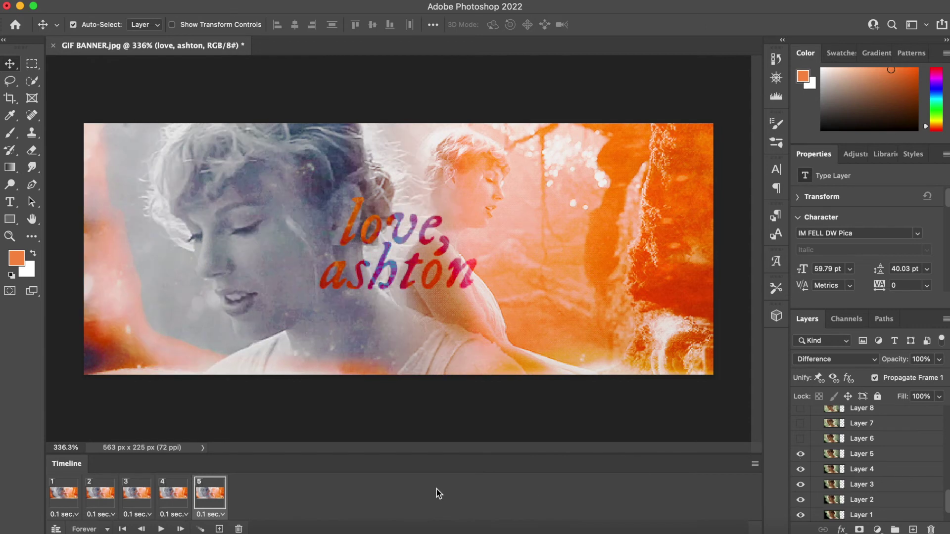
pyautogui.click(219, 529)
pyautogui.click(801, 440)
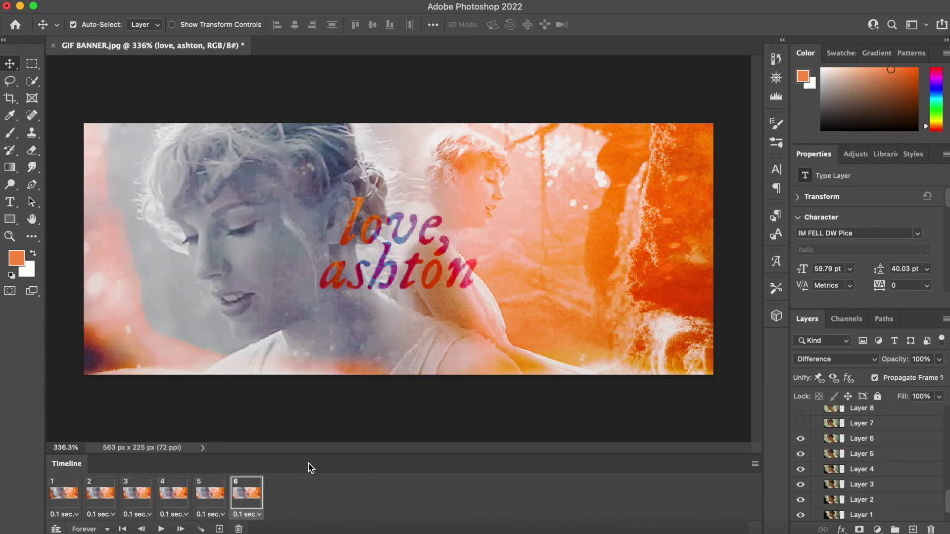
pyautogui.click(219, 529)
pyautogui.click(801, 423)
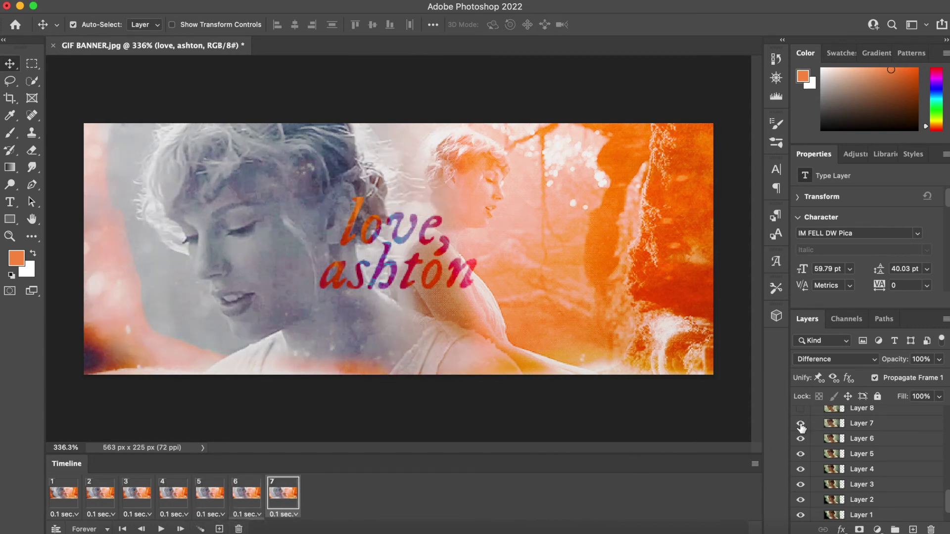
# Add frames 8 through 11, each showing its matching Layer 8 to 11
pyautogui.scroll(5, 802, 428)
pyautogui.scroll(2, 802, 429)
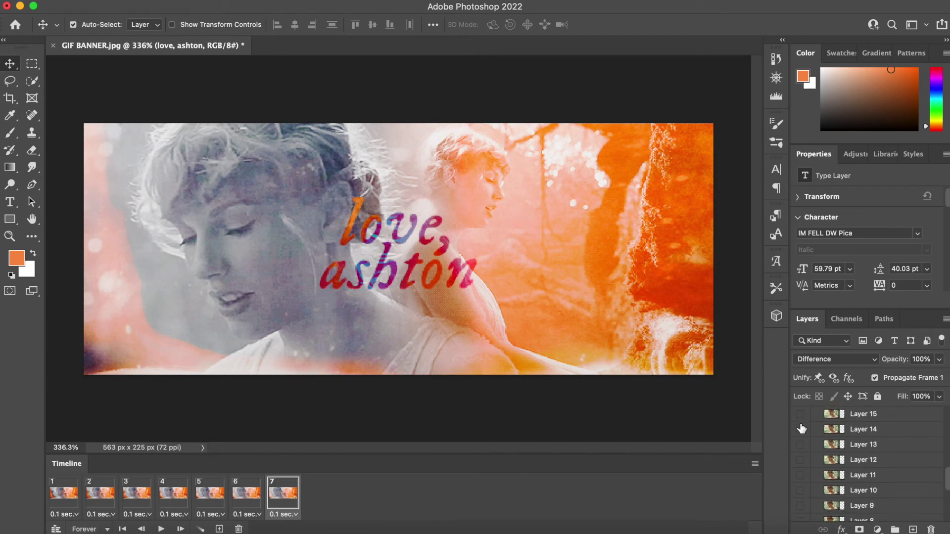
pyautogui.click(220, 529)
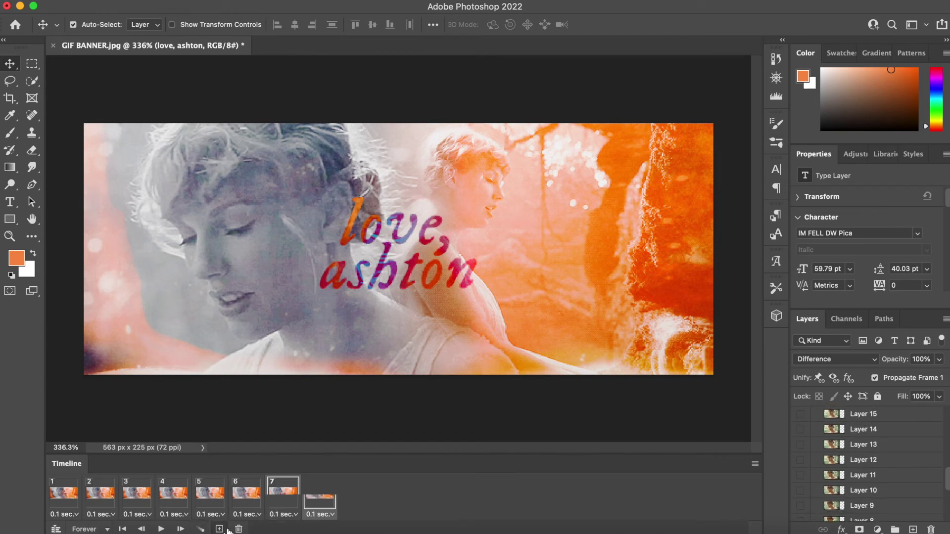
pyautogui.click(800, 521)
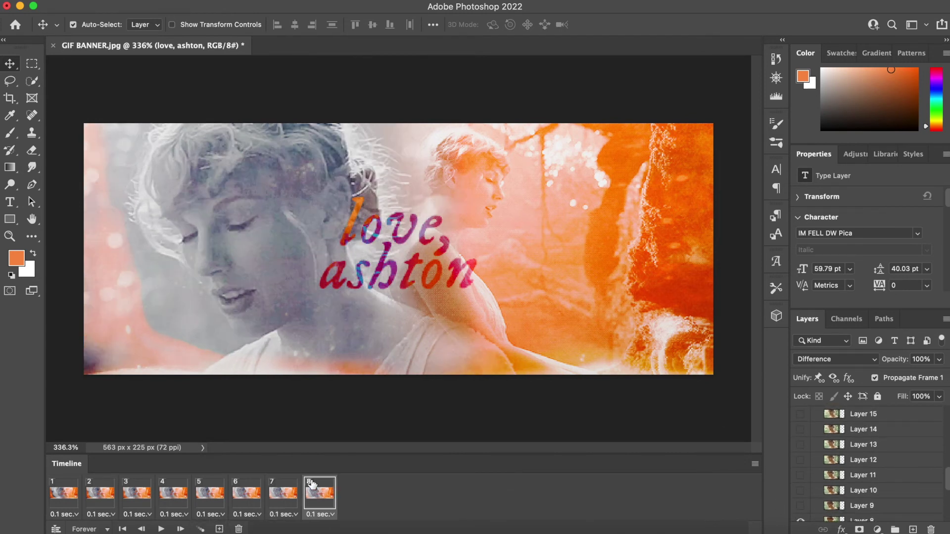
pyautogui.click(219, 529)
pyautogui.click(800, 506)
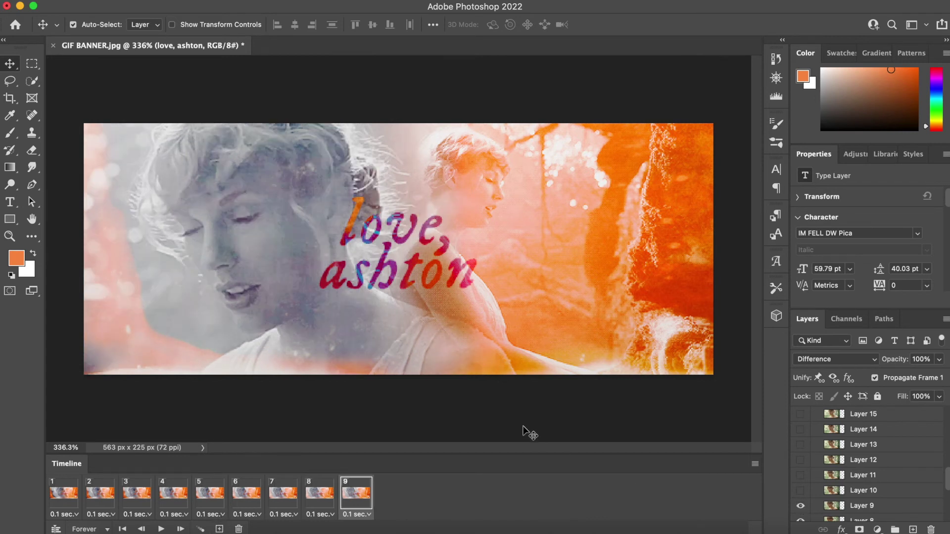
pyautogui.click(219, 529)
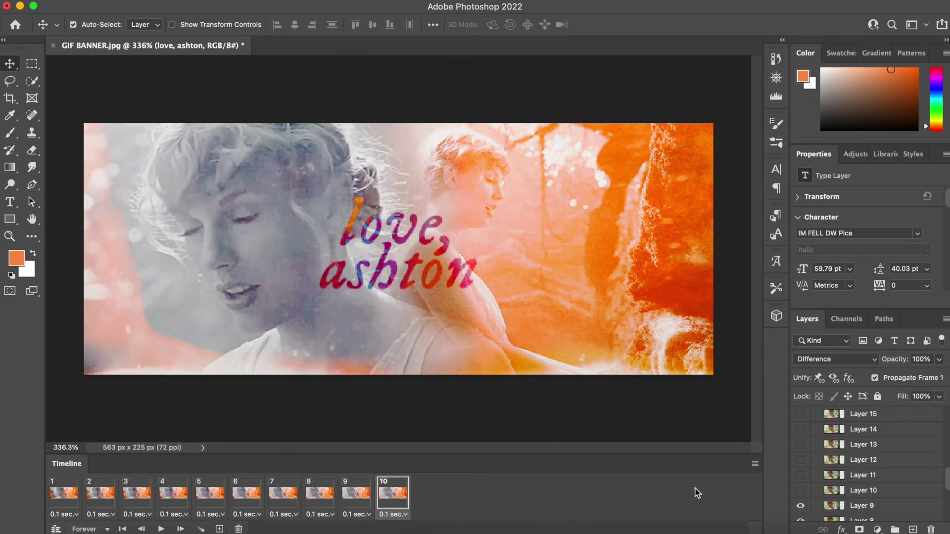
pyautogui.click(801, 491)
pyautogui.click(220, 529)
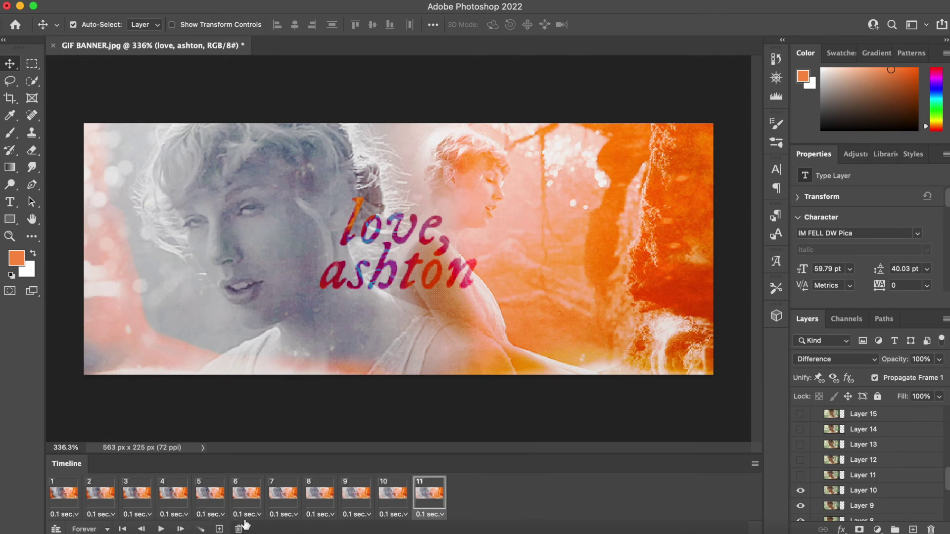
pyautogui.click(800, 476)
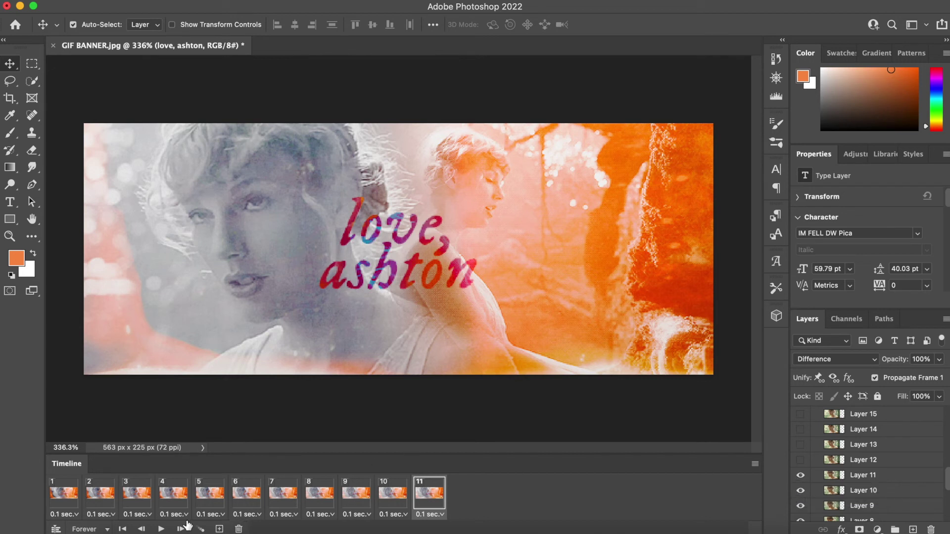
# Add frames 12, 13 and 14, showing Layers 12, 13 and 14 respectively
pyautogui.click(219, 529)
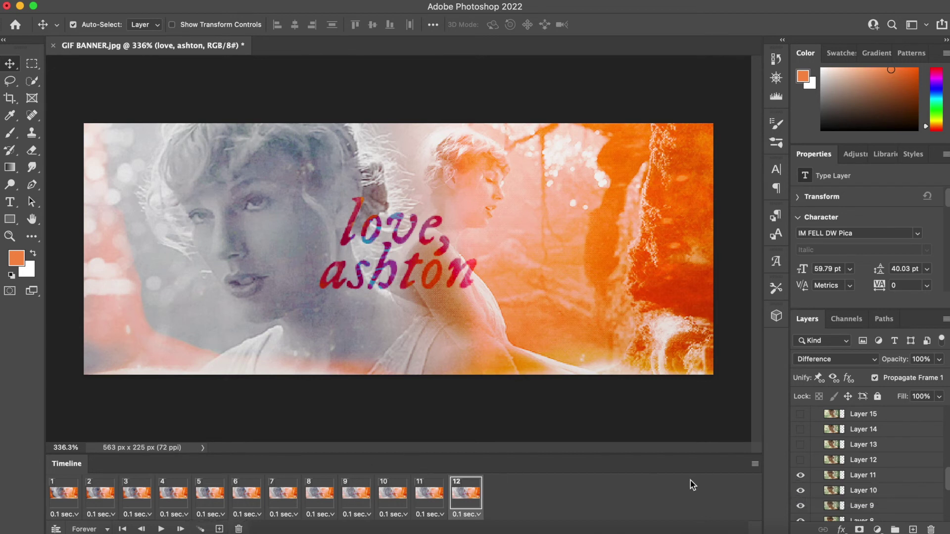
pyautogui.click(799, 460)
pyautogui.click(220, 529)
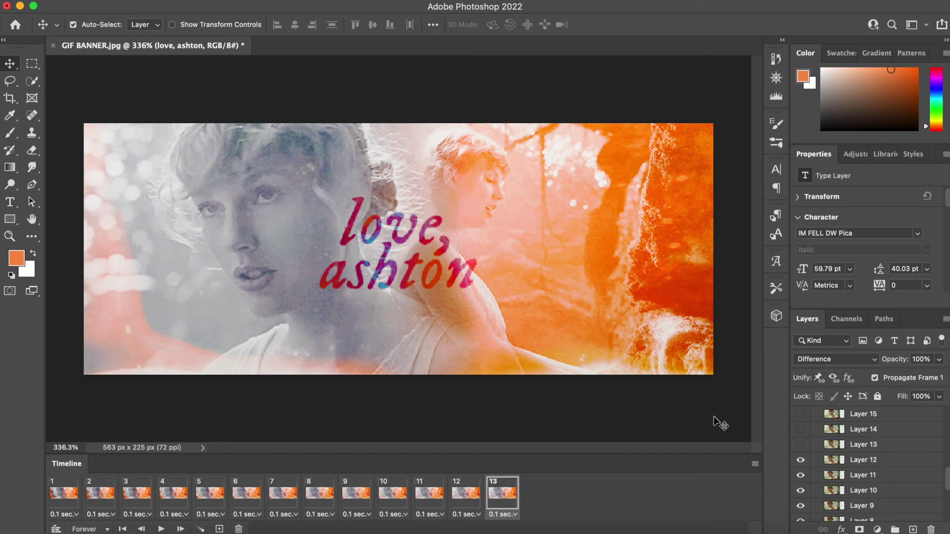
pyautogui.click(799, 445)
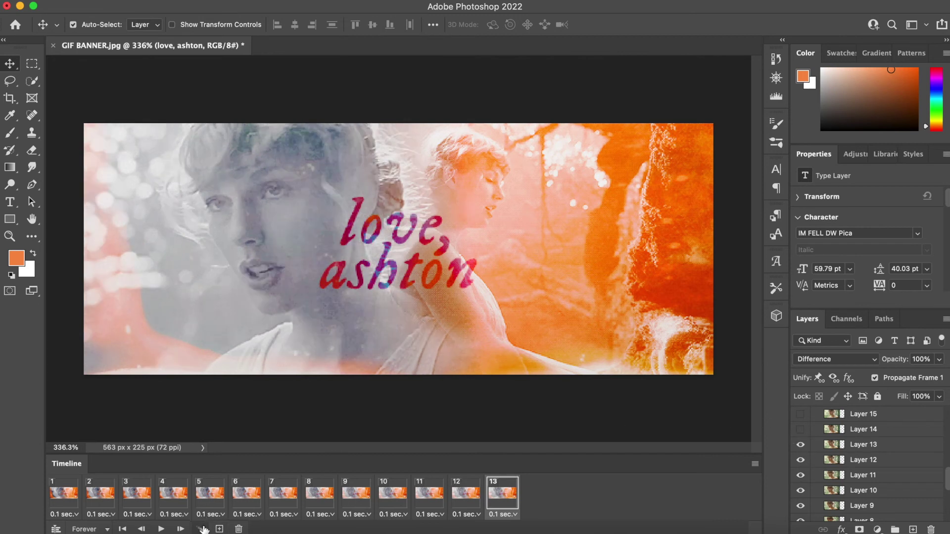
pyautogui.click(219, 529)
pyautogui.click(801, 430)
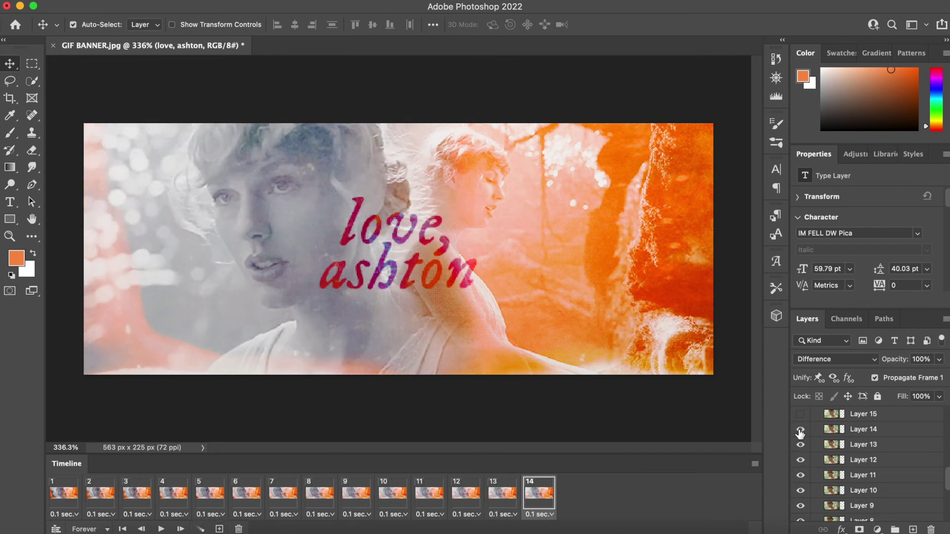
# Add frames 15 through 20, each revealing its matching Layer 15 to 20
pyautogui.scroll(4, 817, 442)
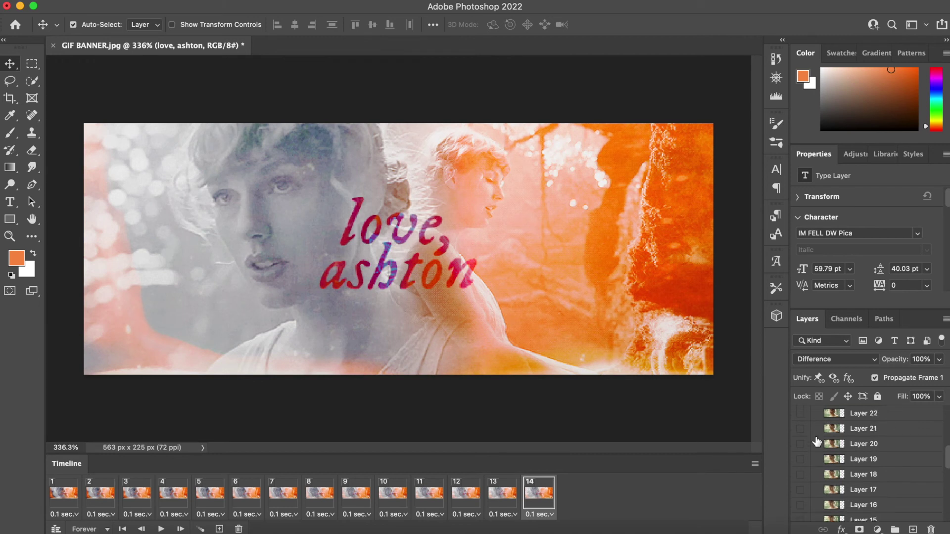
pyautogui.click(219, 529)
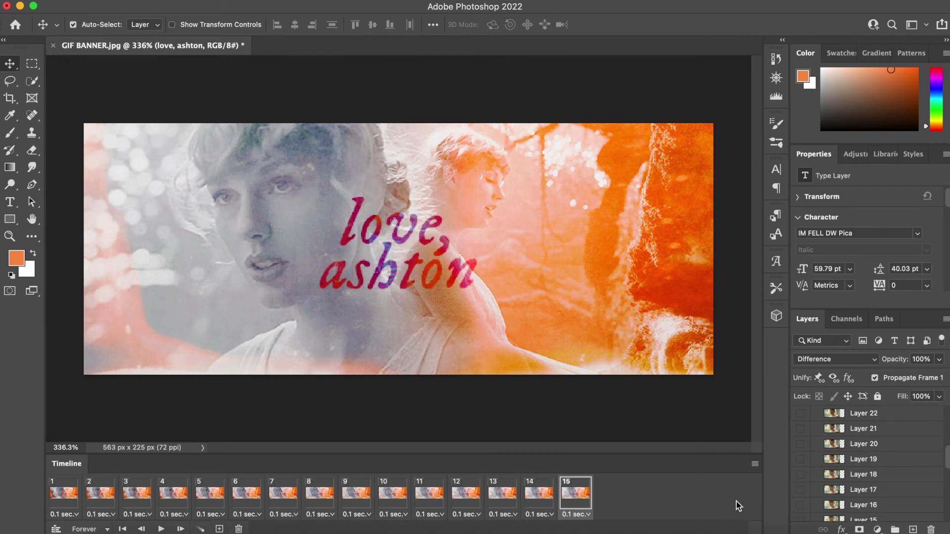
pyautogui.click(800, 520)
pyautogui.click(219, 529)
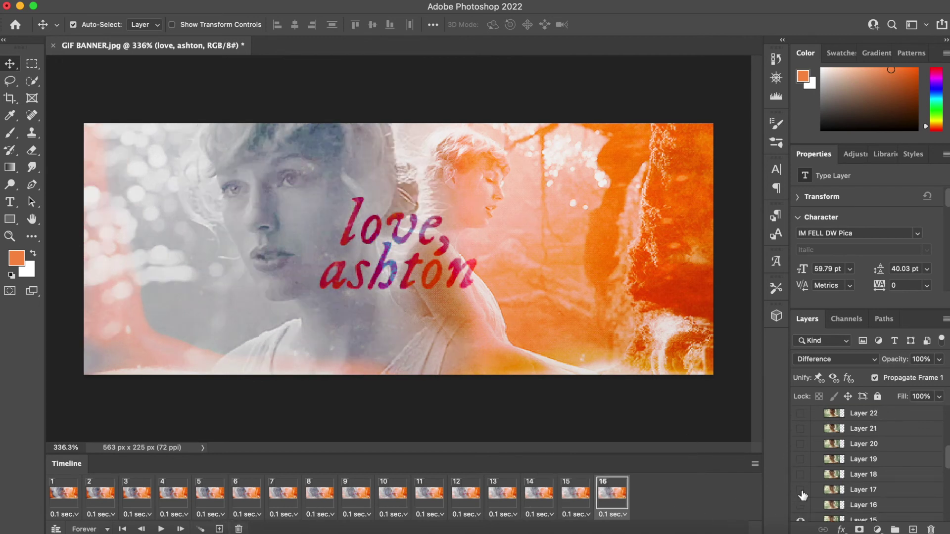
pyautogui.click(800, 505)
pyautogui.click(219, 529)
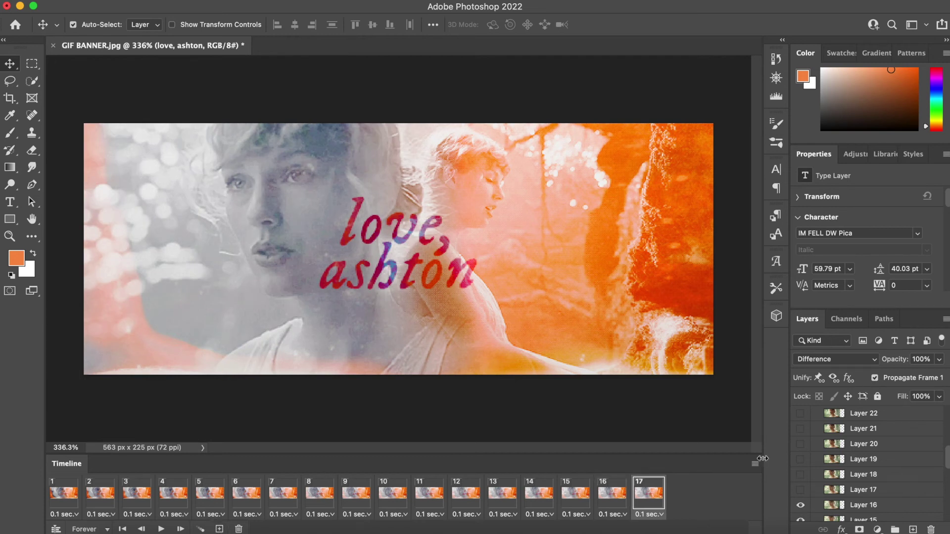
pyautogui.click(800, 490)
pyautogui.click(219, 529)
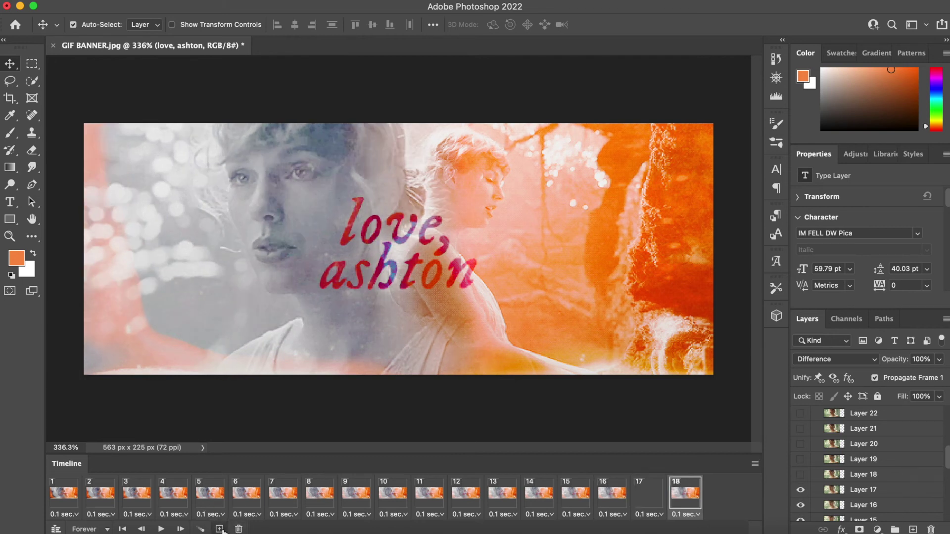
pyautogui.click(800, 475)
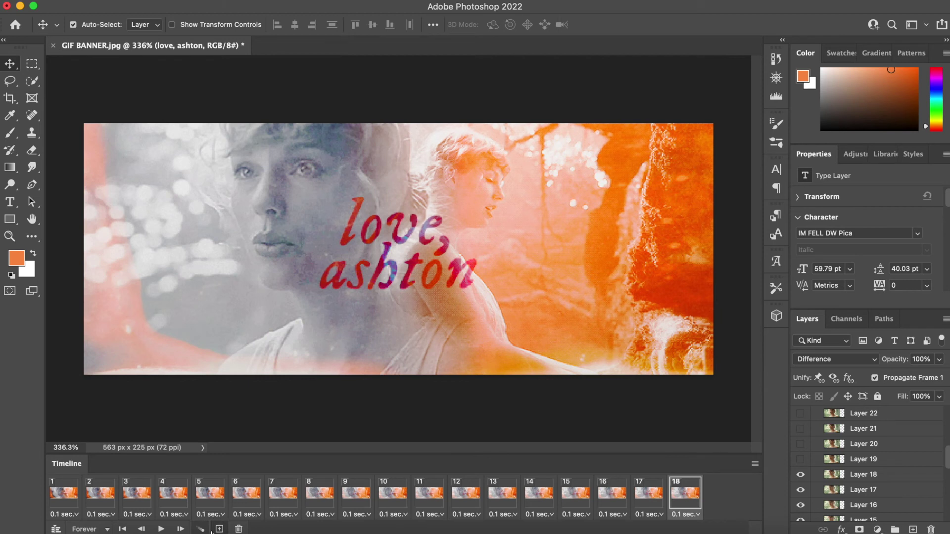
pyautogui.click(219, 529)
pyautogui.click(801, 459)
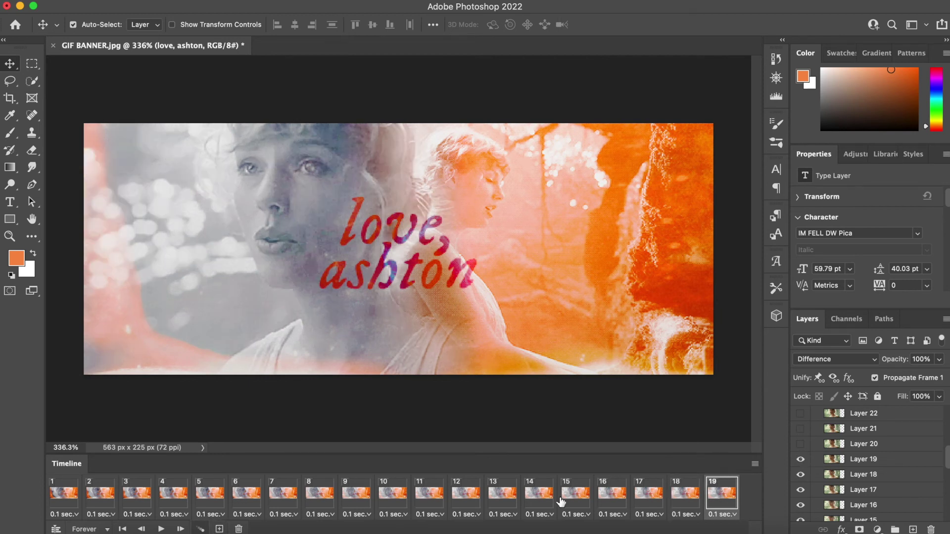
pyautogui.click(219, 529)
pyautogui.click(800, 444)
# Add frames 21 through 24 showing Layers 21 to 24, then collapse Group 1
pyautogui.scroll(3, 803, 448)
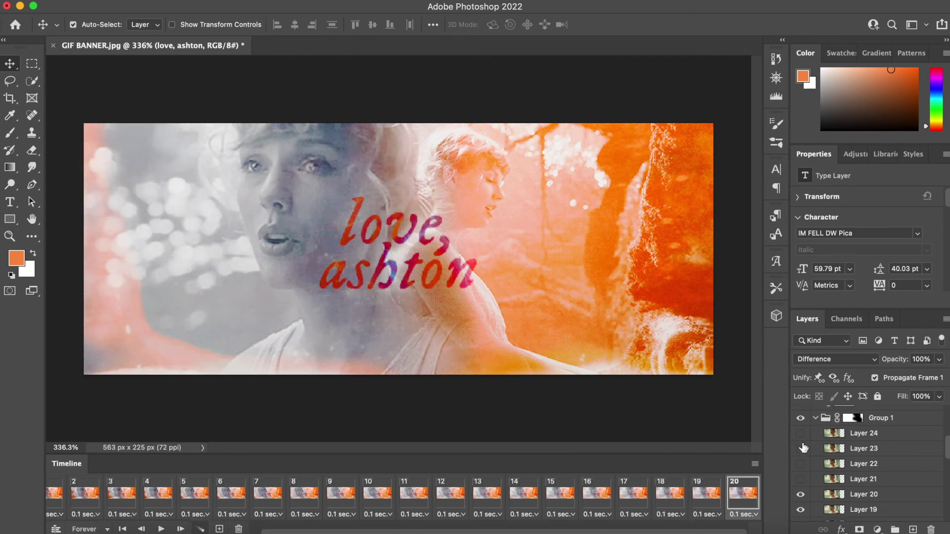
pyautogui.click(219, 529)
pyautogui.click(800, 479)
pyautogui.click(219, 529)
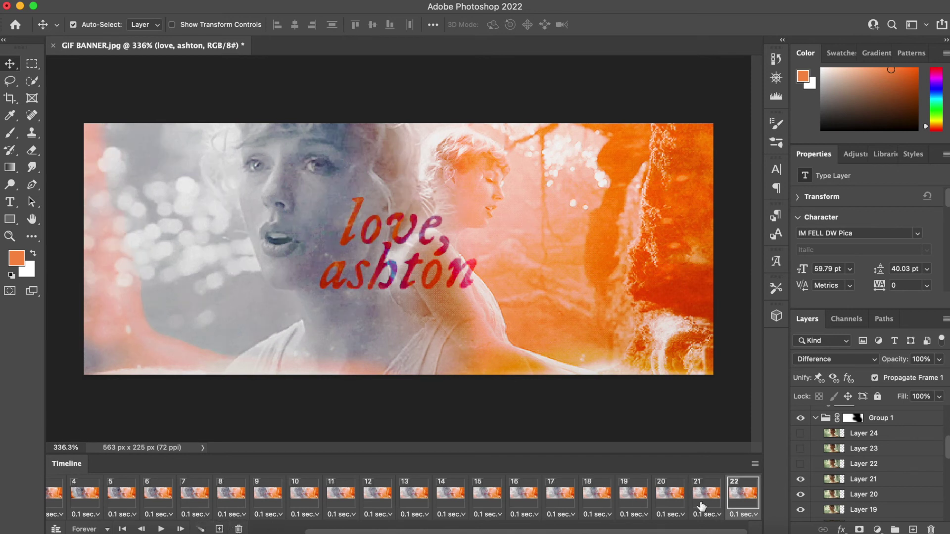
pyautogui.click(800, 464)
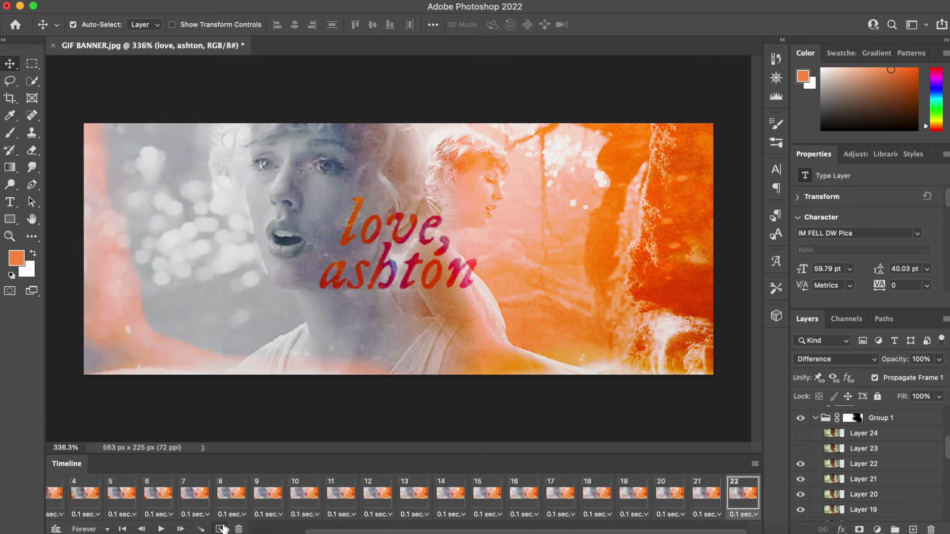
pyautogui.click(219, 529)
pyautogui.click(800, 449)
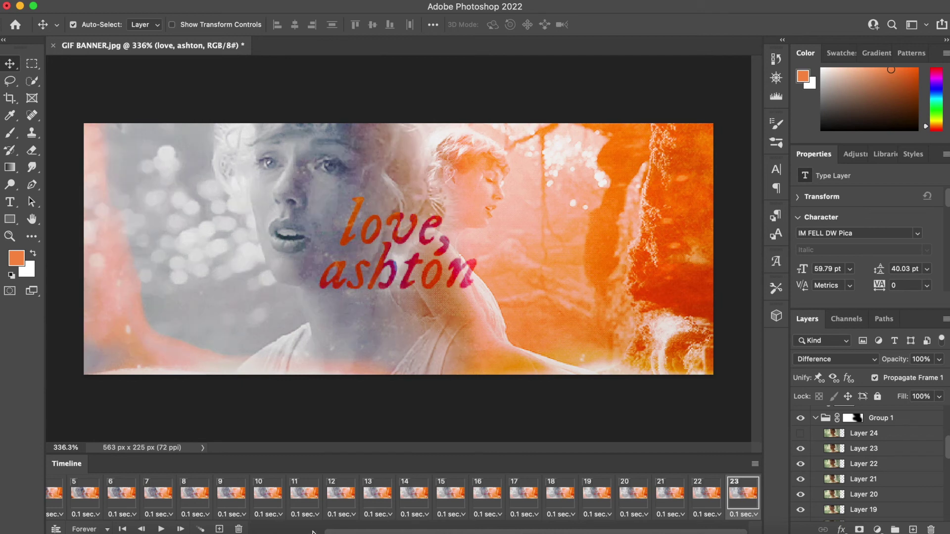
pyautogui.click(219, 529)
pyautogui.click(800, 432)
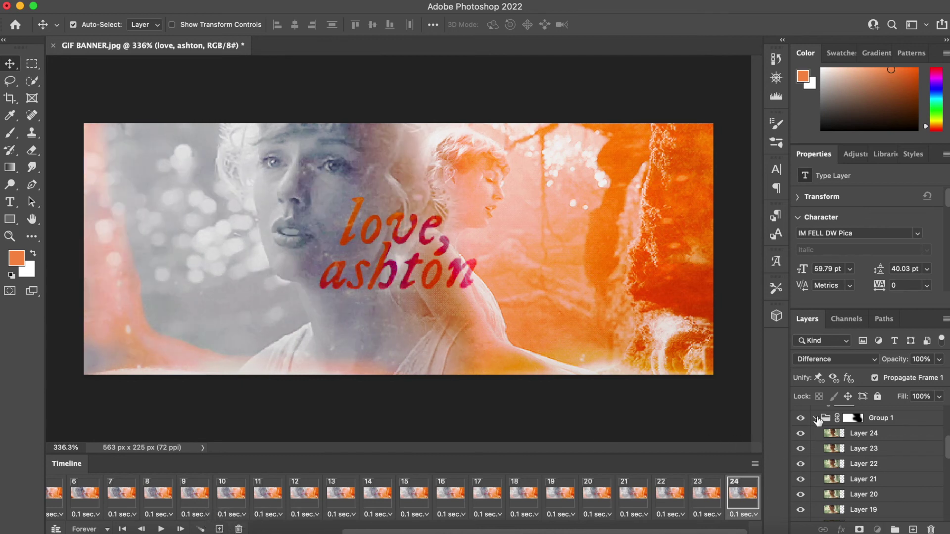
pyautogui.click(815, 418)
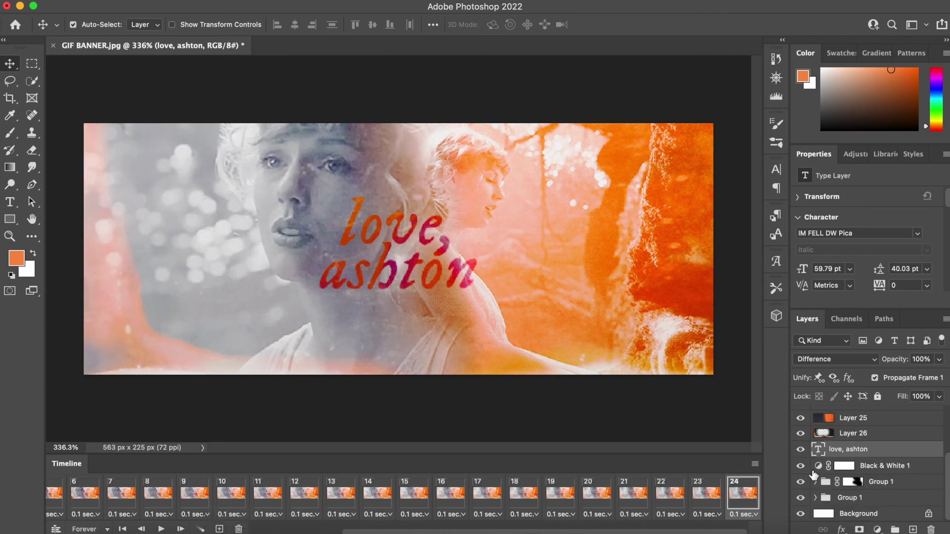
pyautogui.click(815, 498)
# Make frames 23, 22, 21 and 19 show Layers 23, 22, 21 and 19
pyautogui.scroll(-2, 817, 501)
pyautogui.scroll(-1, 818, 501)
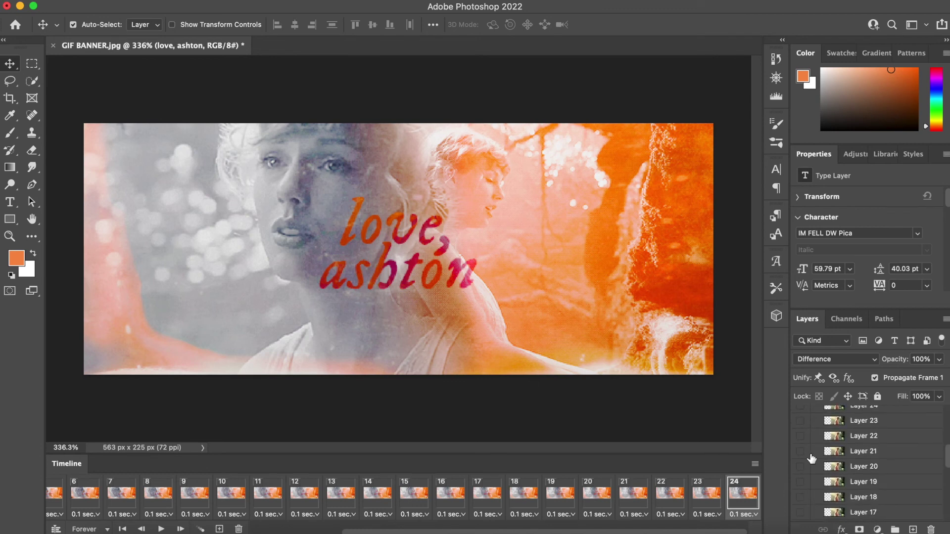
pyautogui.click(707, 494)
pyautogui.click(800, 421)
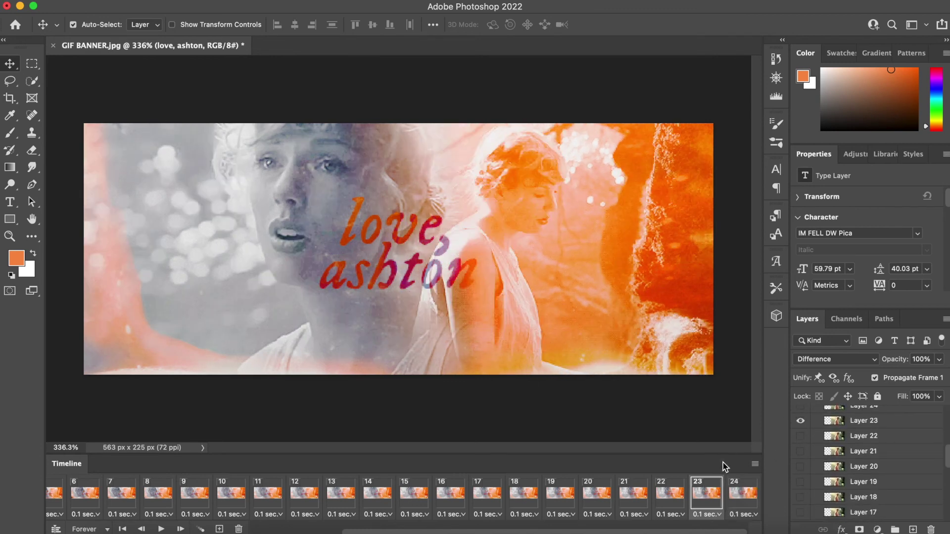
pyautogui.click(670, 495)
pyautogui.click(801, 436)
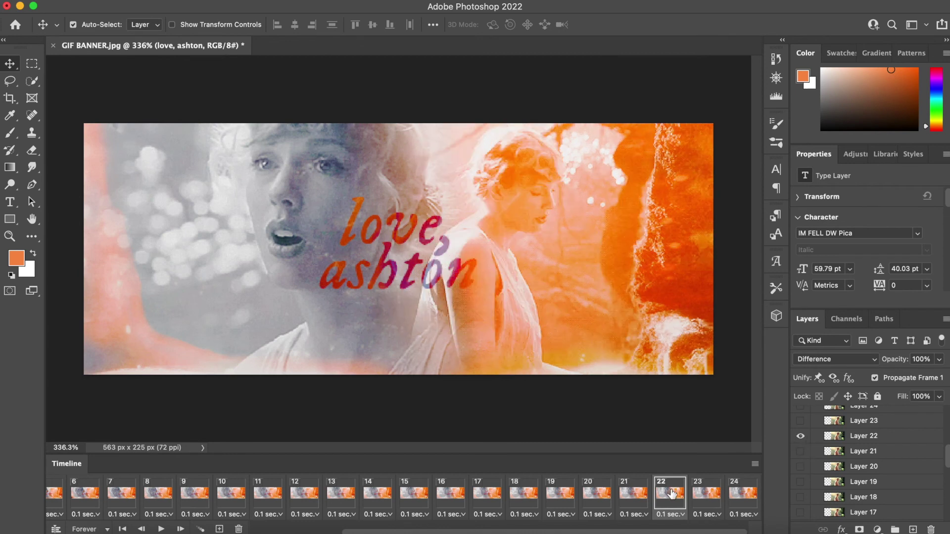
pyautogui.click(634, 495)
pyautogui.click(800, 452)
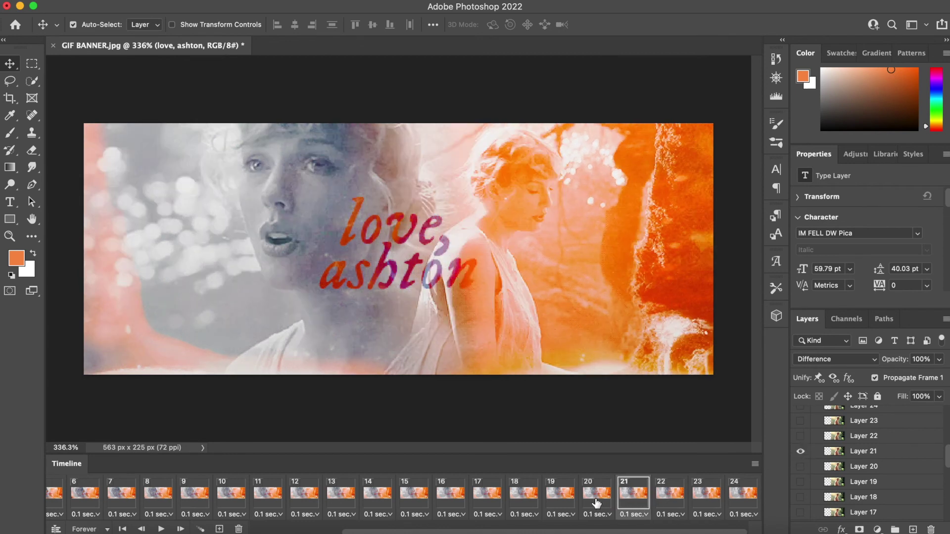
pyautogui.click(596, 495)
pyautogui.click(561, 495)
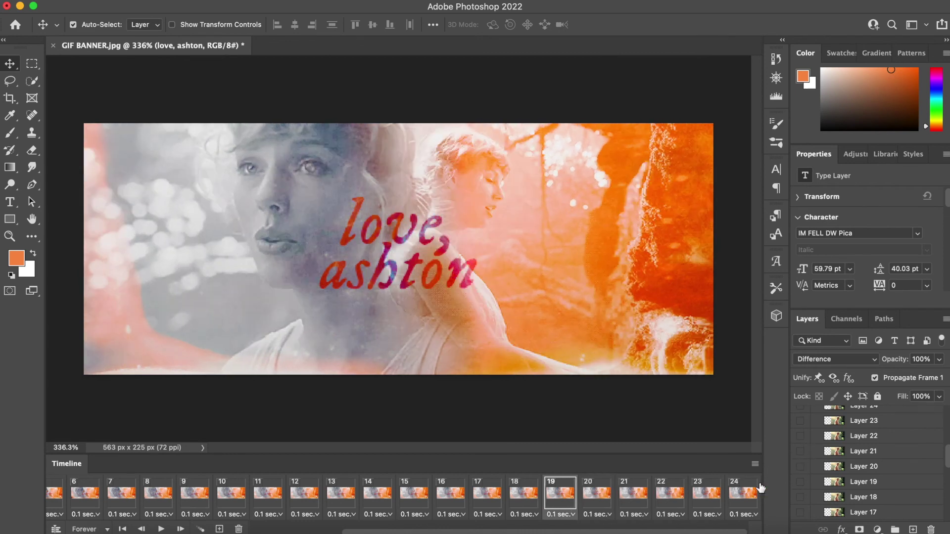
pyautogui.click(800, 482)
# Make frames 18, 17 and 15 show Layers 18, 17 and 15
pyautogui.scroll(-3, 802, 483)
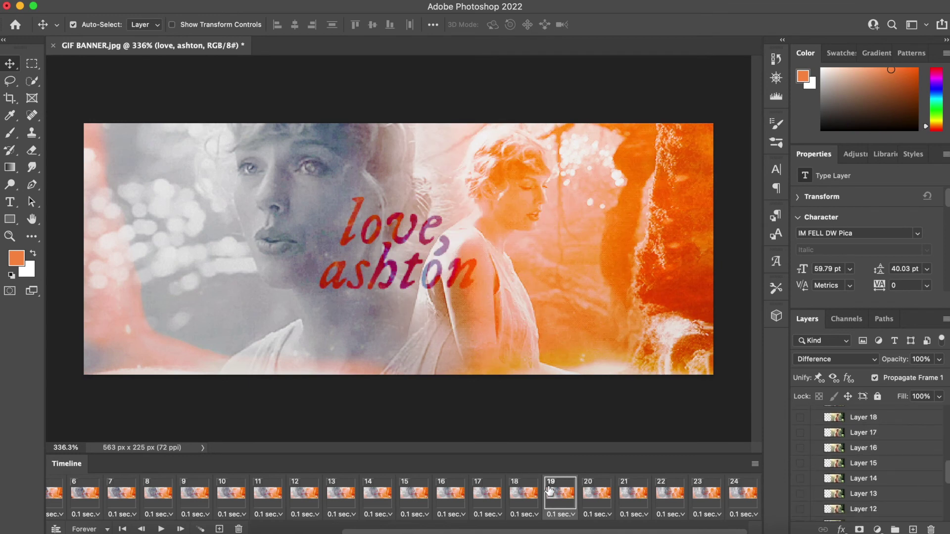
pyautogui.click(532, 492)
pyautogui.click(801, 418)
pyautogui.hscroll(-5, 633, 493)
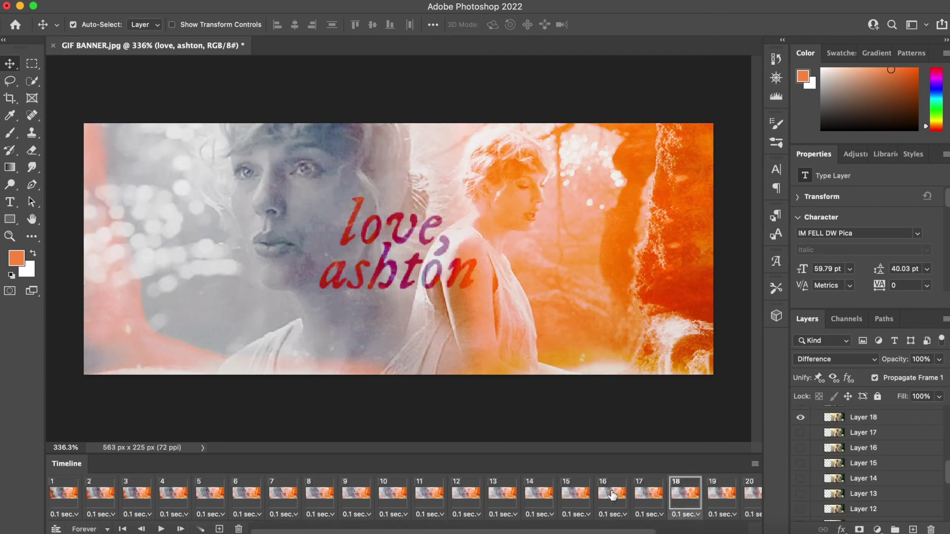
pyautogui.click(648, 493)
pyautogui.click(801, 434)
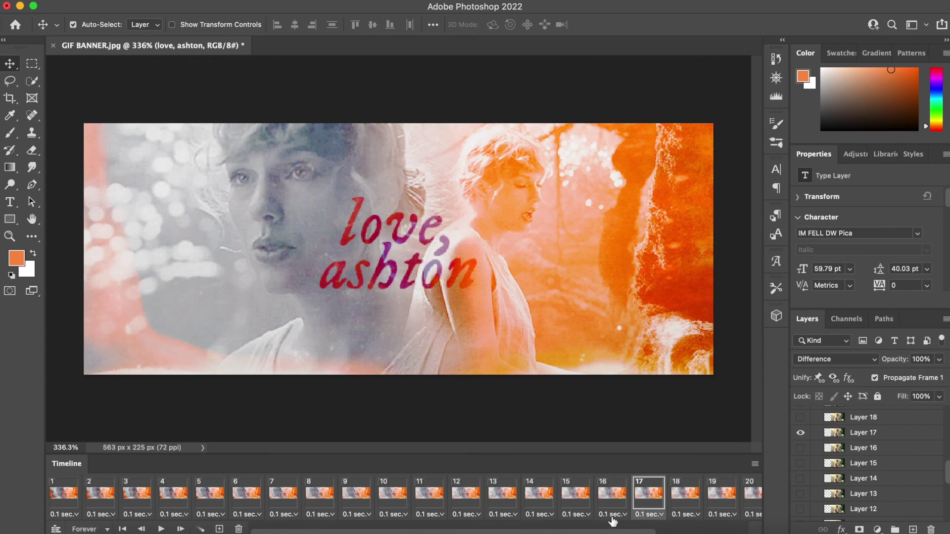
pyautogui.click(612, 497)
pyautogui.click(575, 494)
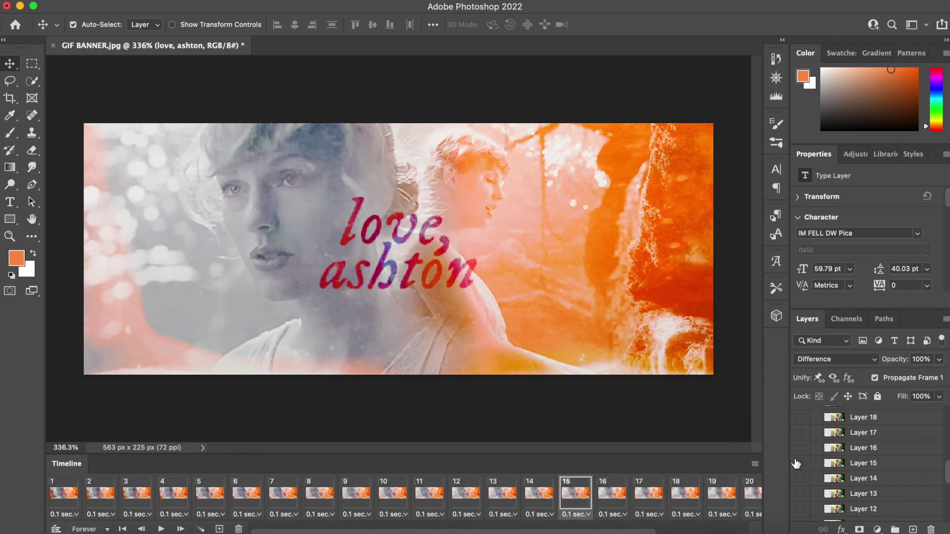
pyautogui.click(801, 464)
# Make frames 14, 13 and 11 show Layers 14, 13 and 11
pyautogui.click(545, 487)
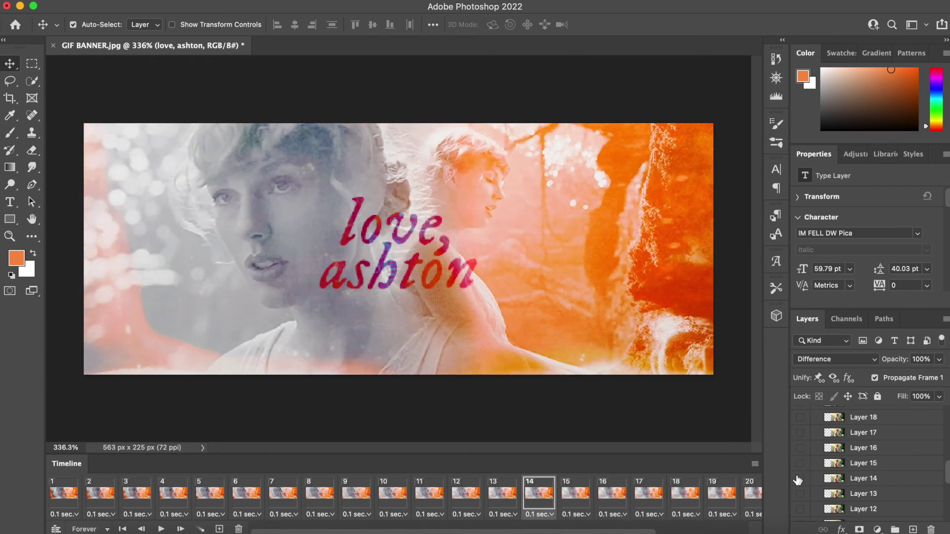
pyautogui.click(797, 480)
pyautogui.click(504, 491)
pyautogui.click(800, 494)
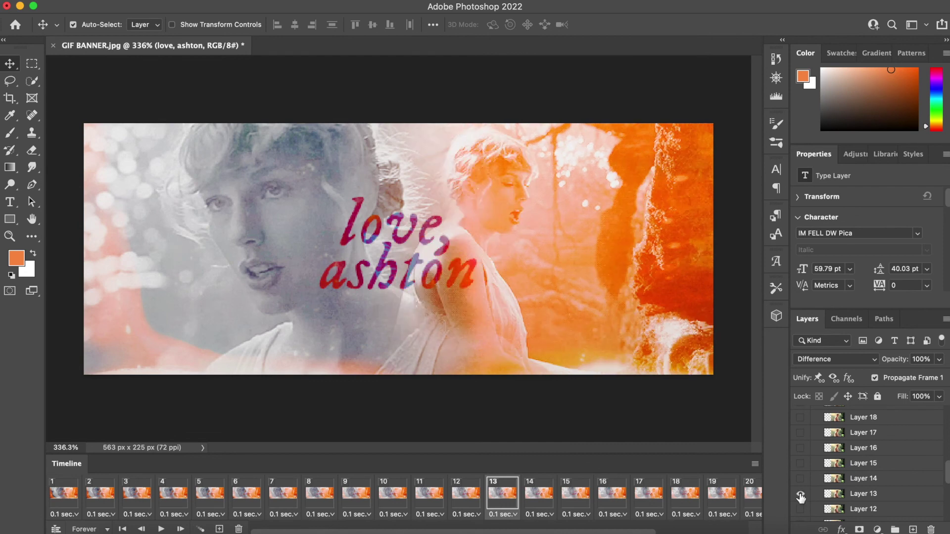
pyautogui.scroll(-6, 800, 497)
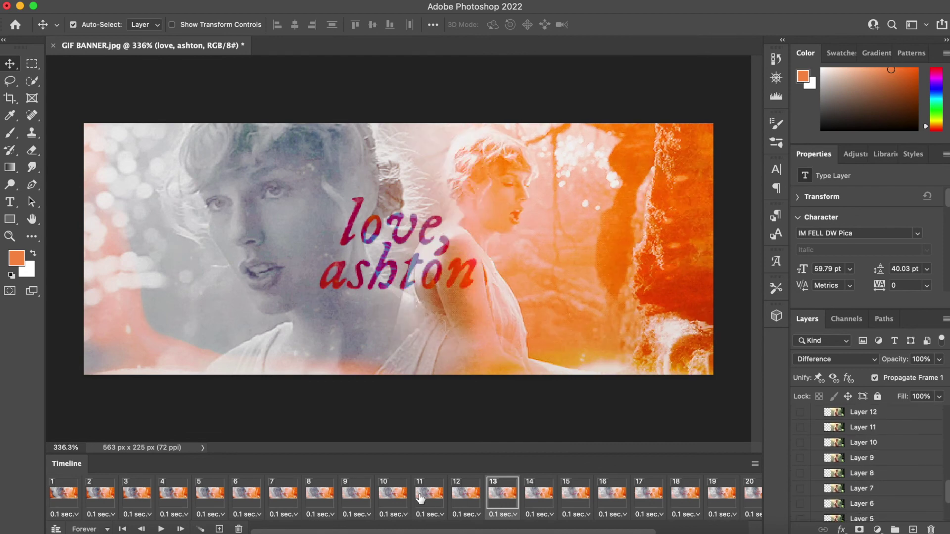
pyautogui.click(465, 492)
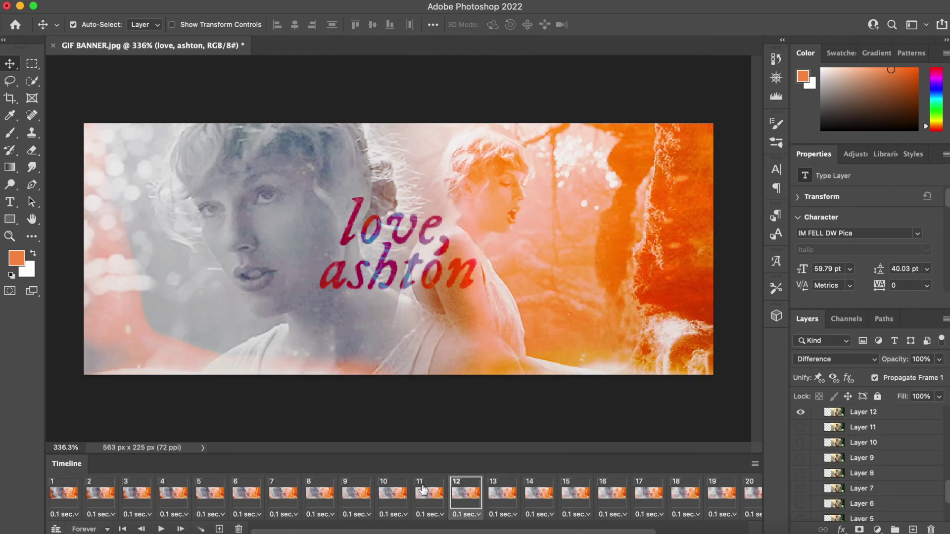
pyautogui.click(429, 493)
pyautogui.click(799, 427)
# Make frames 10, 9, 8 and 7 show their matching Layers 10, 9, 8 and 7
pyautogui.click(399, 490)
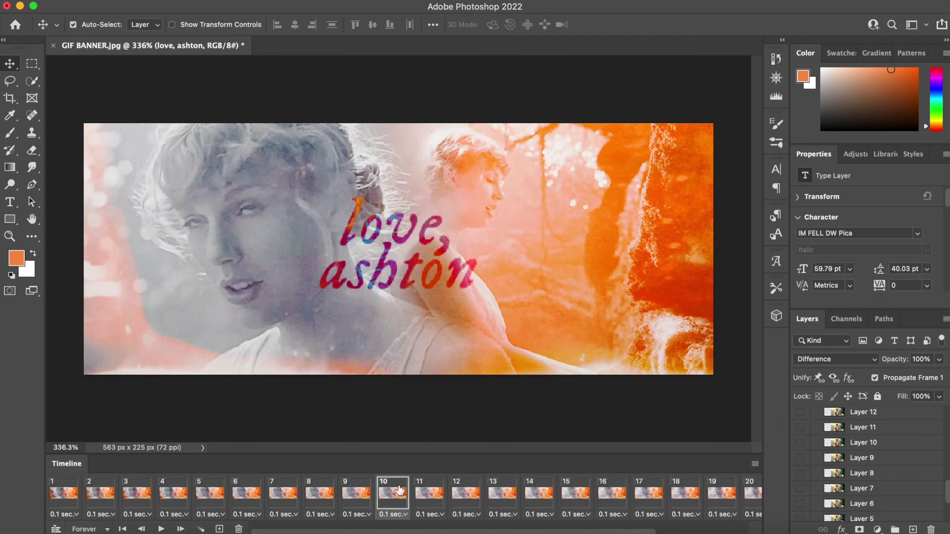
pyautogui.click(800, 443)
pyautogui.click(358, 499)
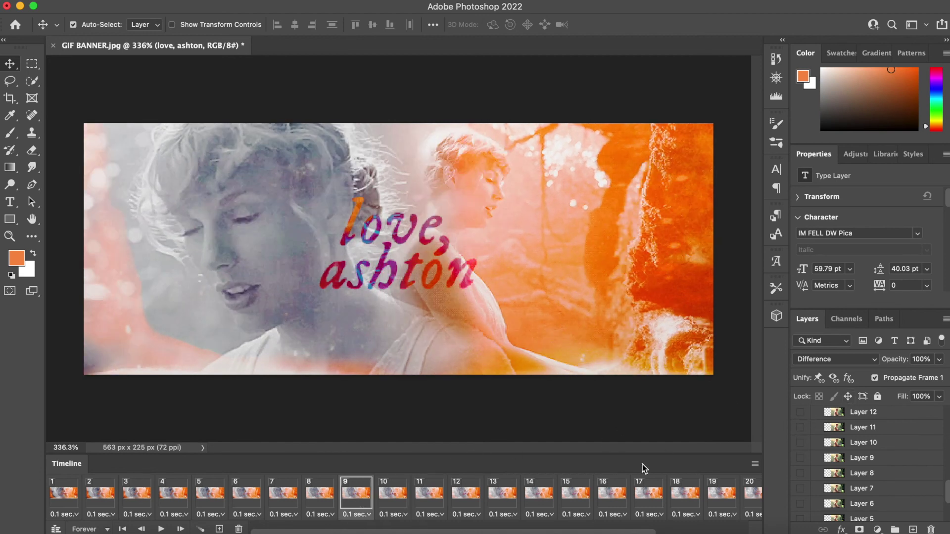
pyautogui.click(801, 459)
pyautogui.click(329, 494)
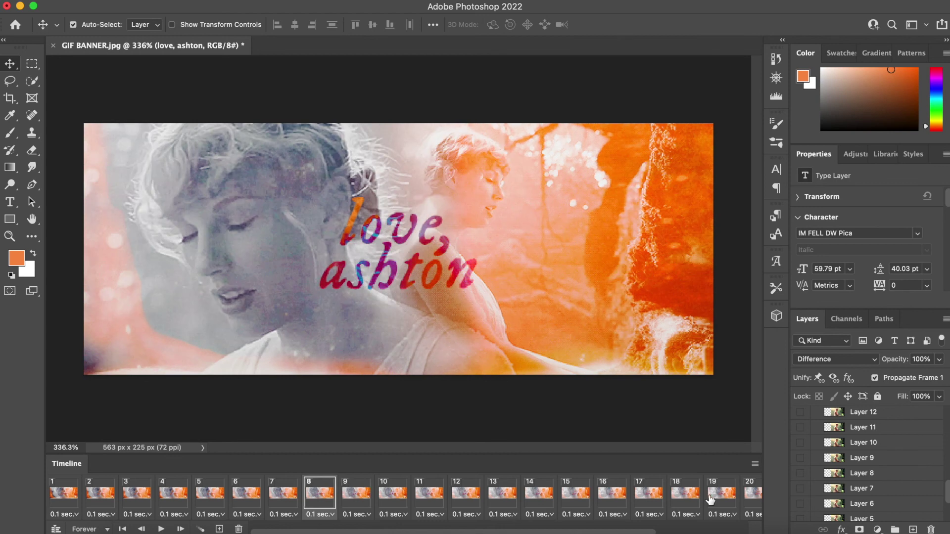
pyautogui.click(801, 474)
pyautogui.scroll(-5, 802, 479)
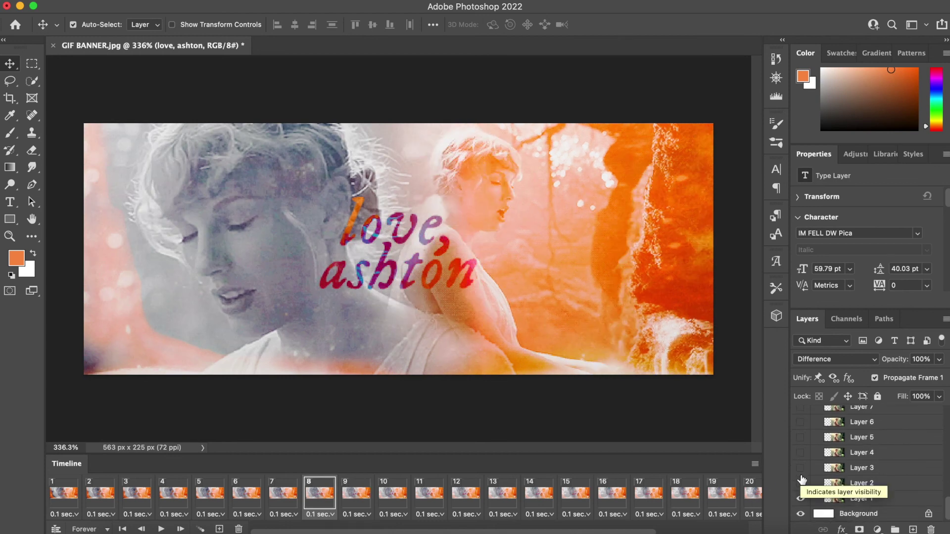
pyautogui.scroll(1, 801, 479)
pyautogui.click(282, 495)
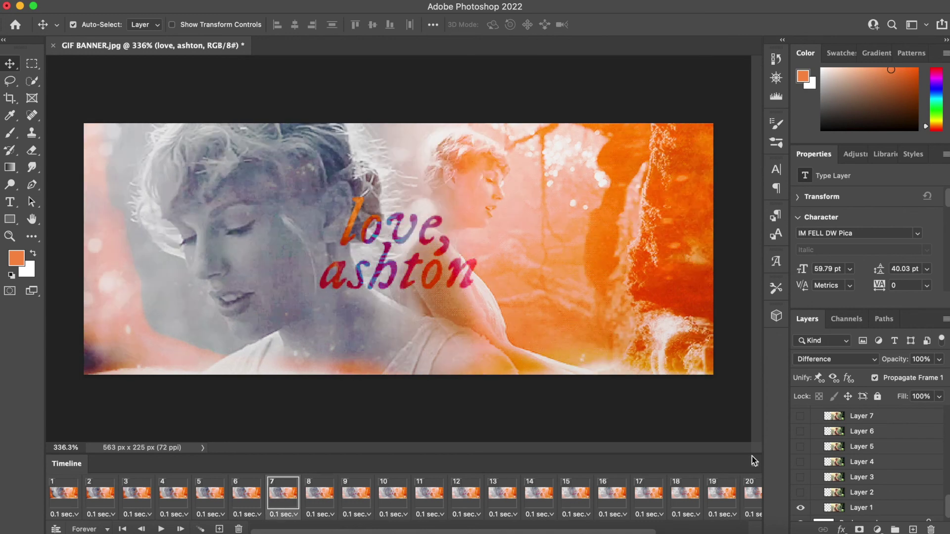
pyautogui.click(800, 416)
# Make frames 4, 3 and 2 show Layers 4, 3 and 2
pyautogui.click(243, 501)
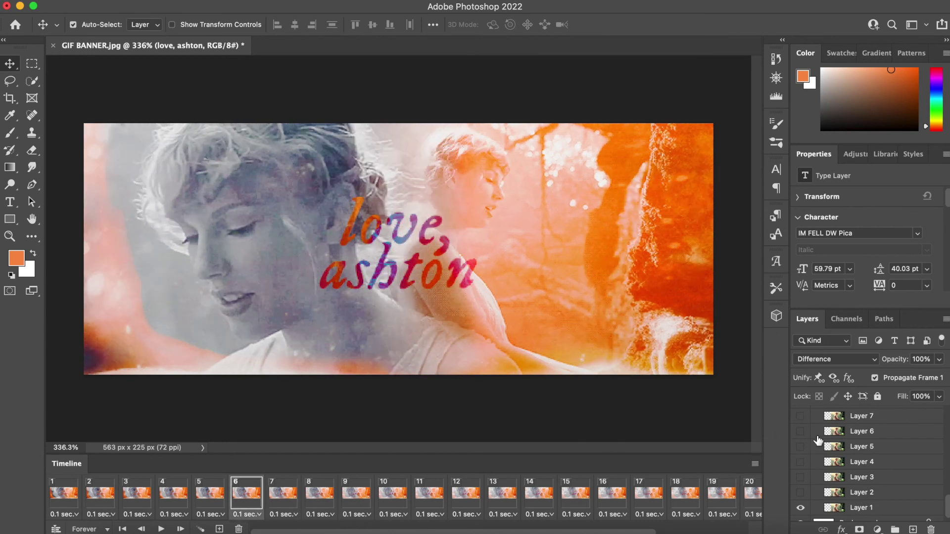
pyautogui.click(209, 489)
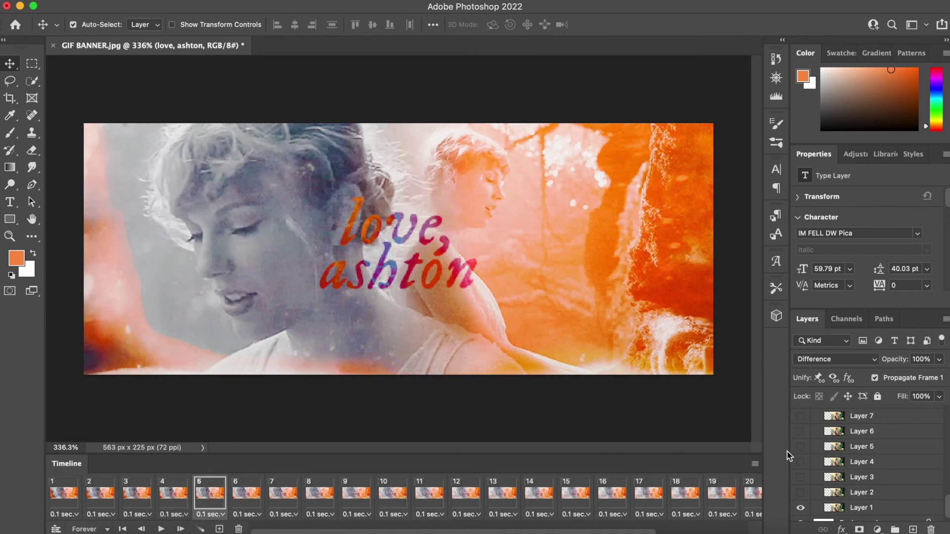
pyautogui.click(173, 492)
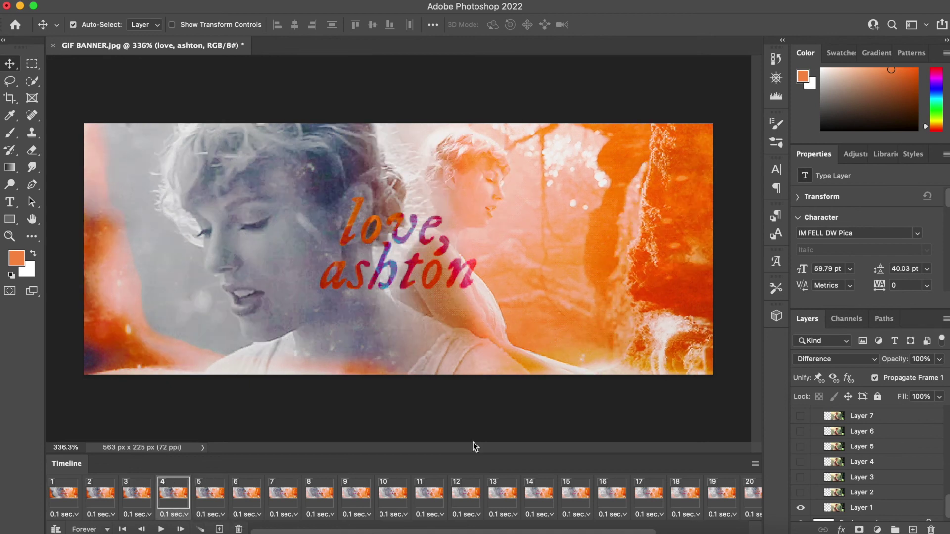
pyautogui.click(800, 462)
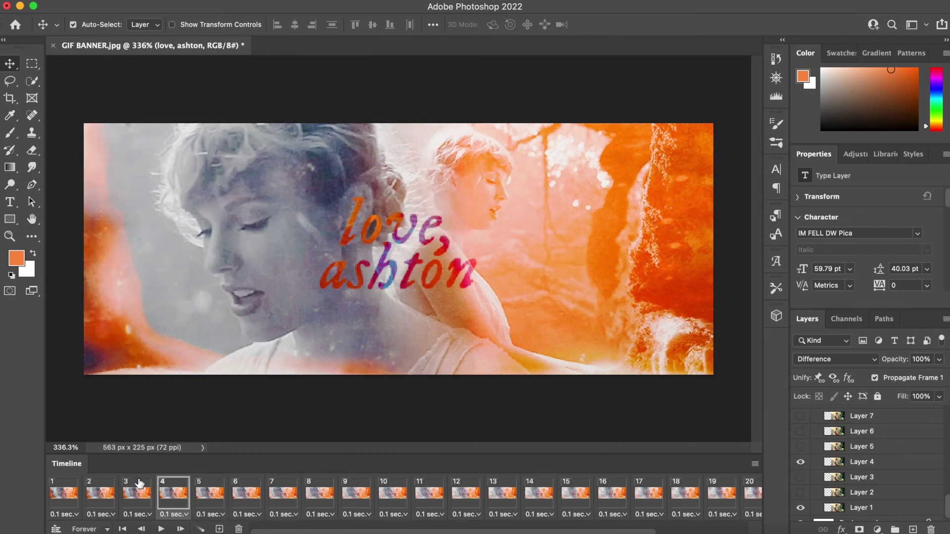
pyautogui.click(140, 484)
pyautogui.click(800, 477)
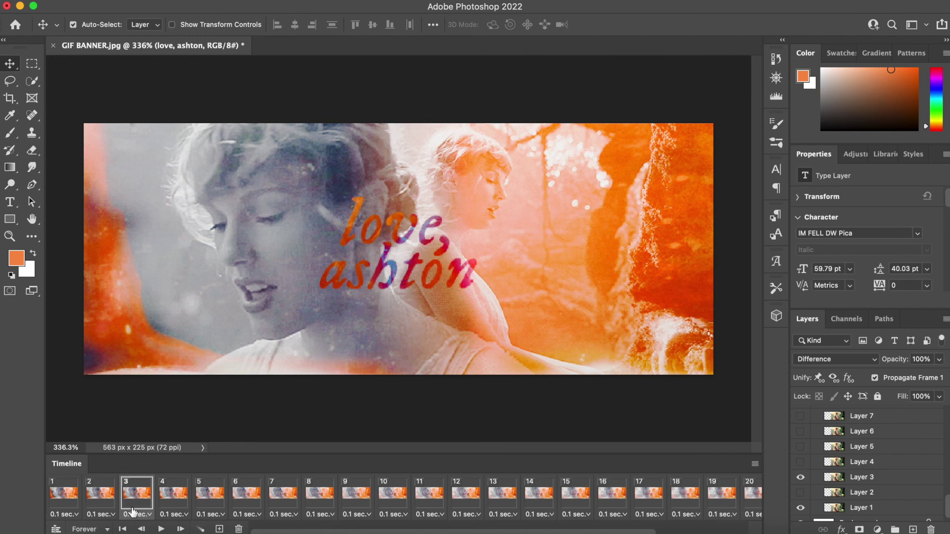
pyautogui.click(110, 494)
pyautogui.click(800, 492)
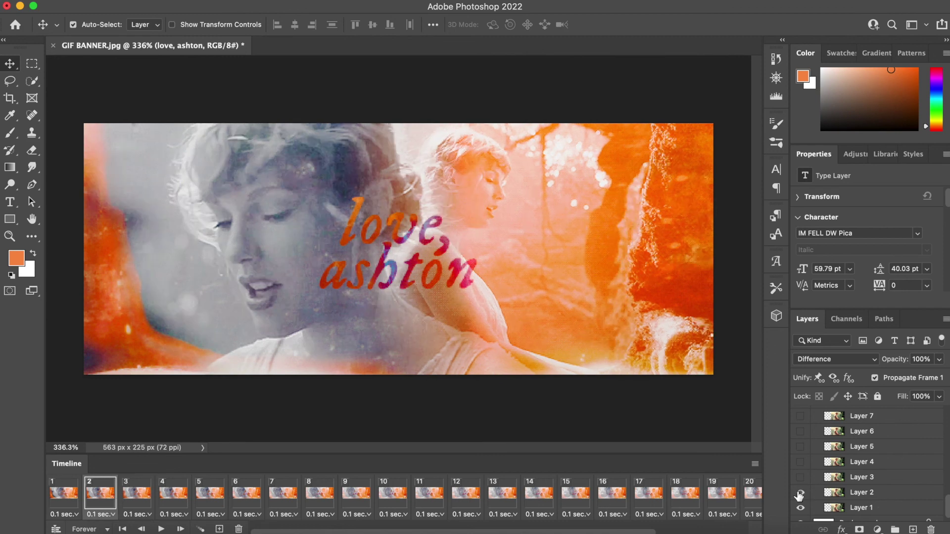
pyautogui.scroll(10, 802, 489)
# Collapse Group 1, return to frame 1, and play the animation preview for about ten seconds before stopping
pyautogui.click(815, 469)
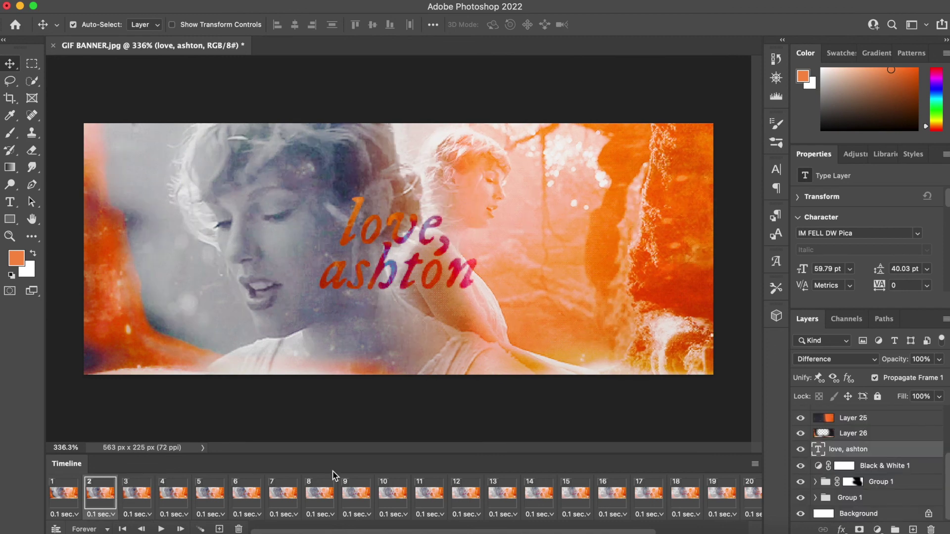
pyautogui.click(74, 491)
pyautogui.press('space')
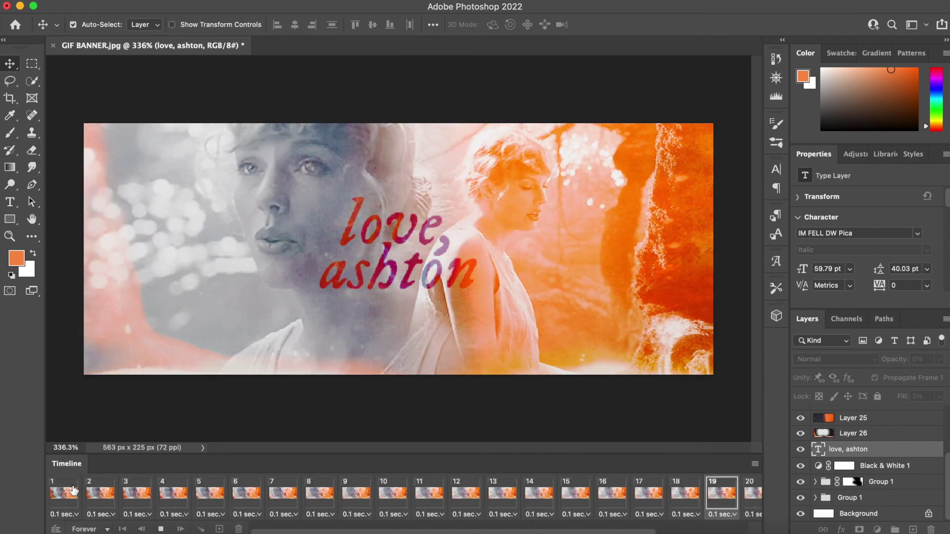
pyautogui.press('space')
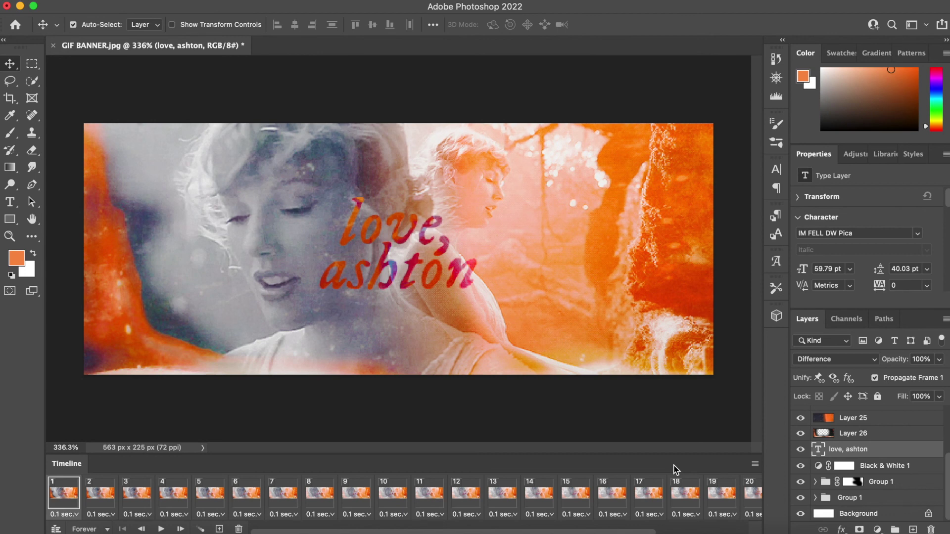
# Select Layer 26 and open its blend mode list, currently set to Screen
pyautogui.click(874, 433)
pyautogui.click(809, 361)
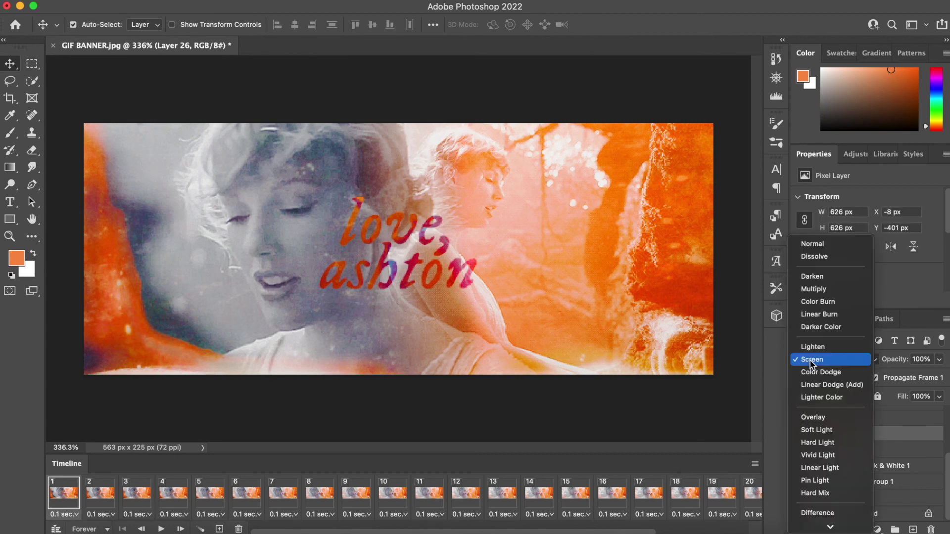